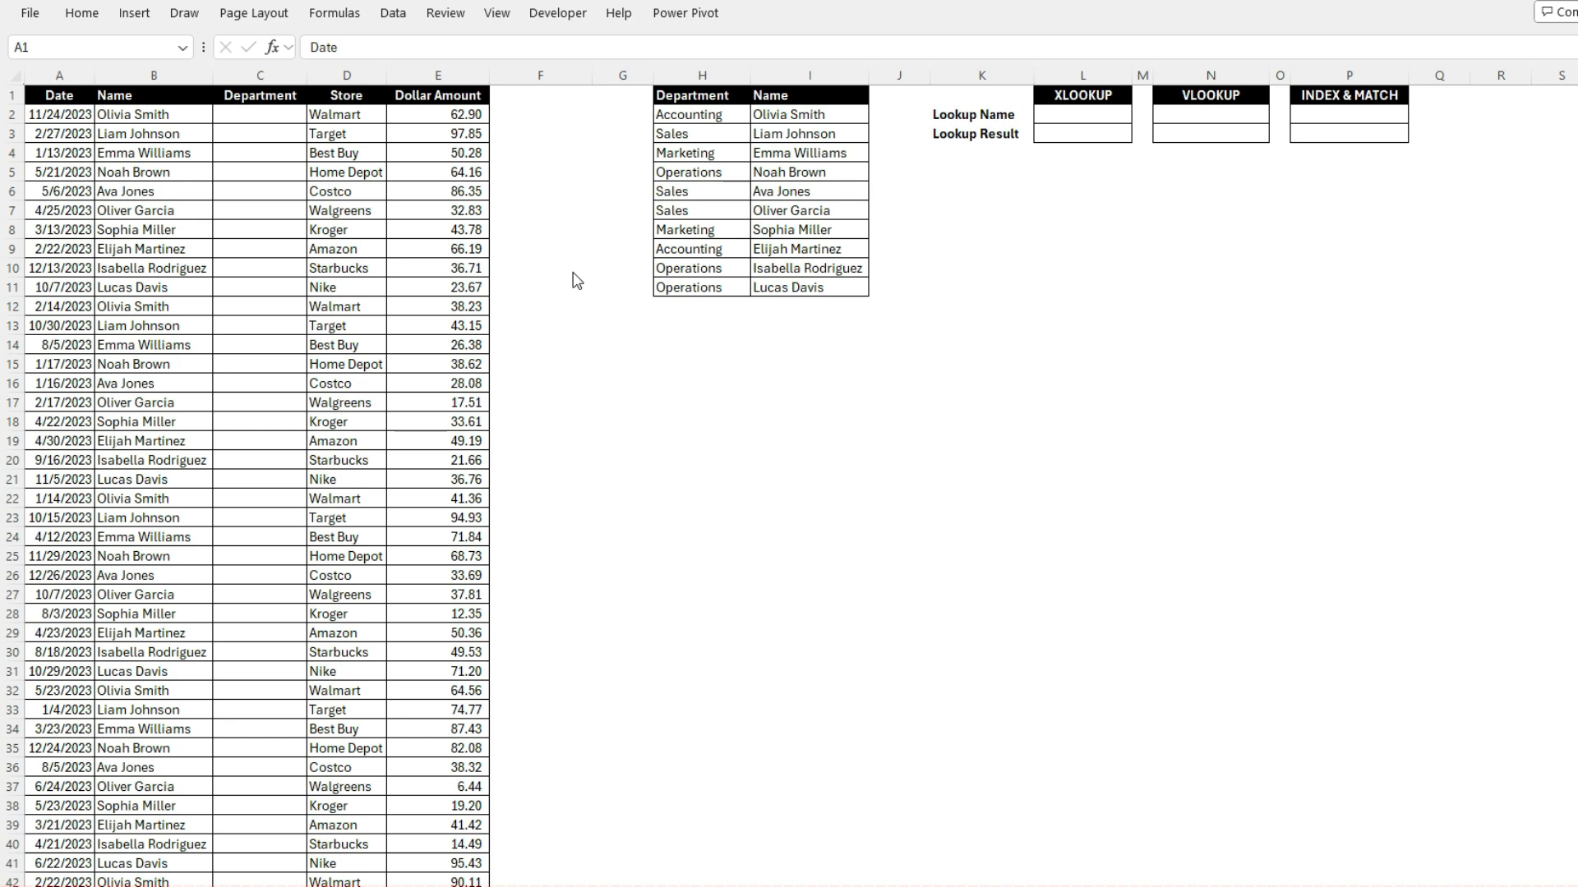
# Fill the XLOOKUP lookup name in L2 with a reference to cell B3.
pyautogui.click(1075, 114)
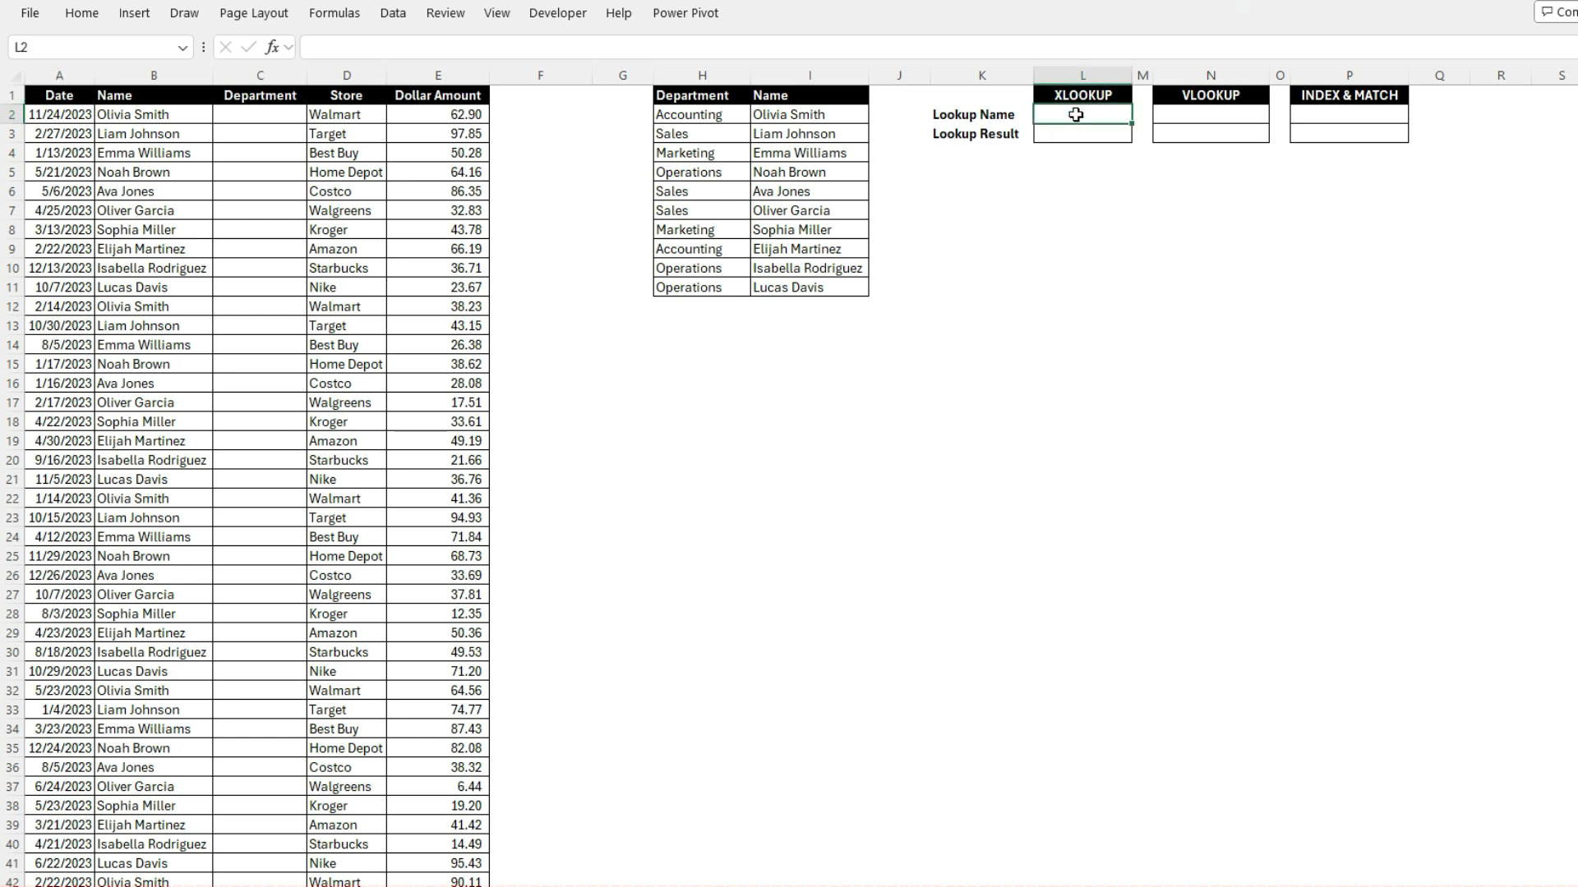
pyautogui.write('=')
pyautogui.click(161, 136)
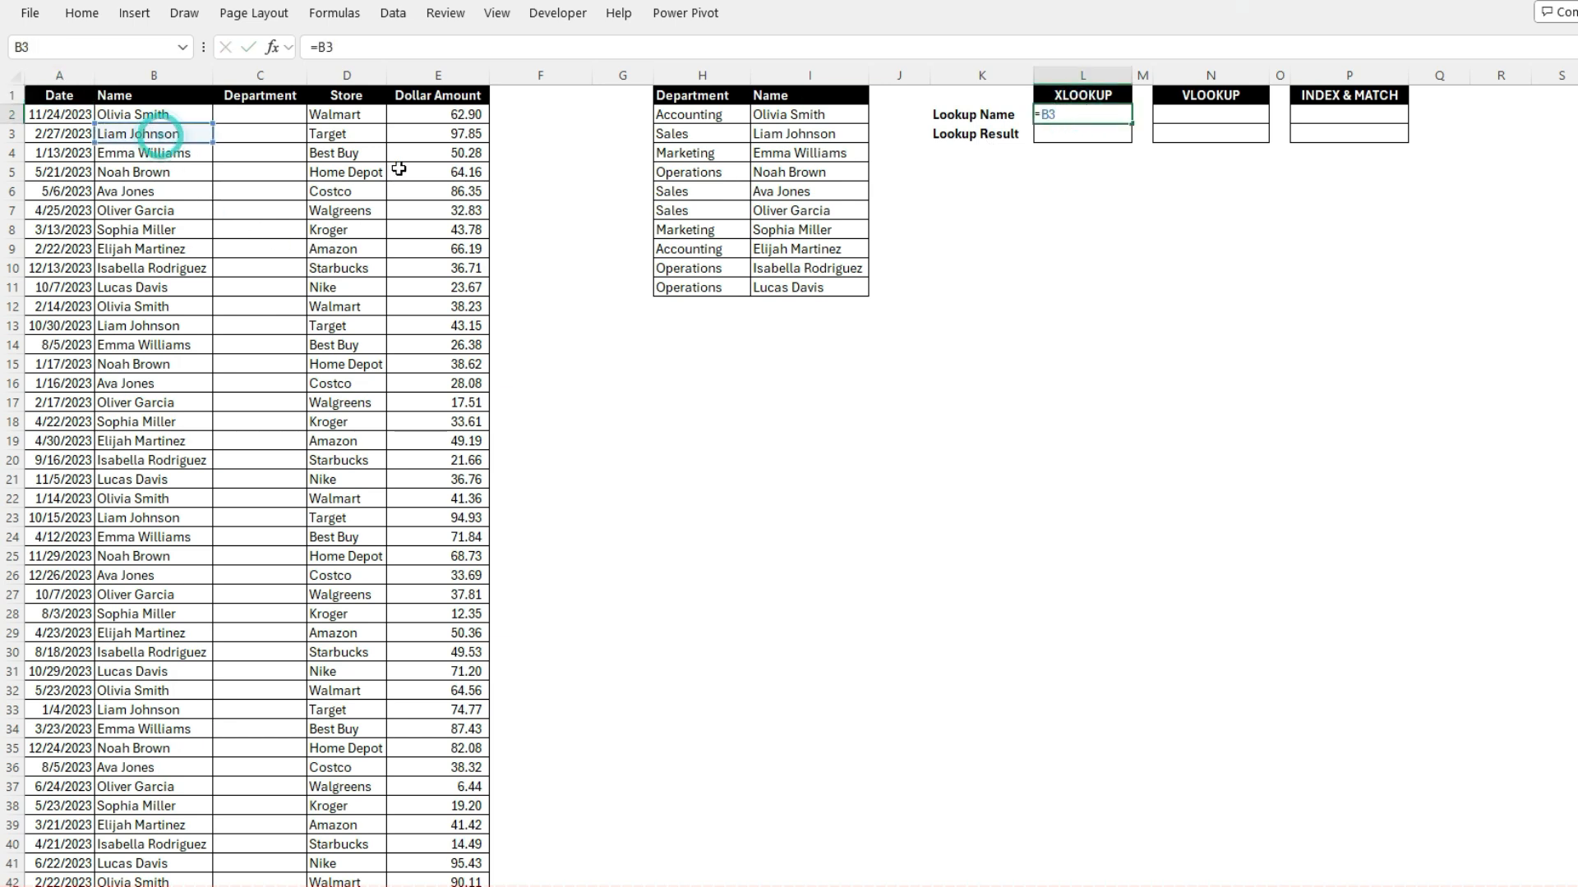
pyautogui.press('Return')
# Enter =XLOOKUP(L2,I2:I11,H2:H11) in L3 and check its result against the matching row of the Department and Name table.
pyautogui.write('=xl')
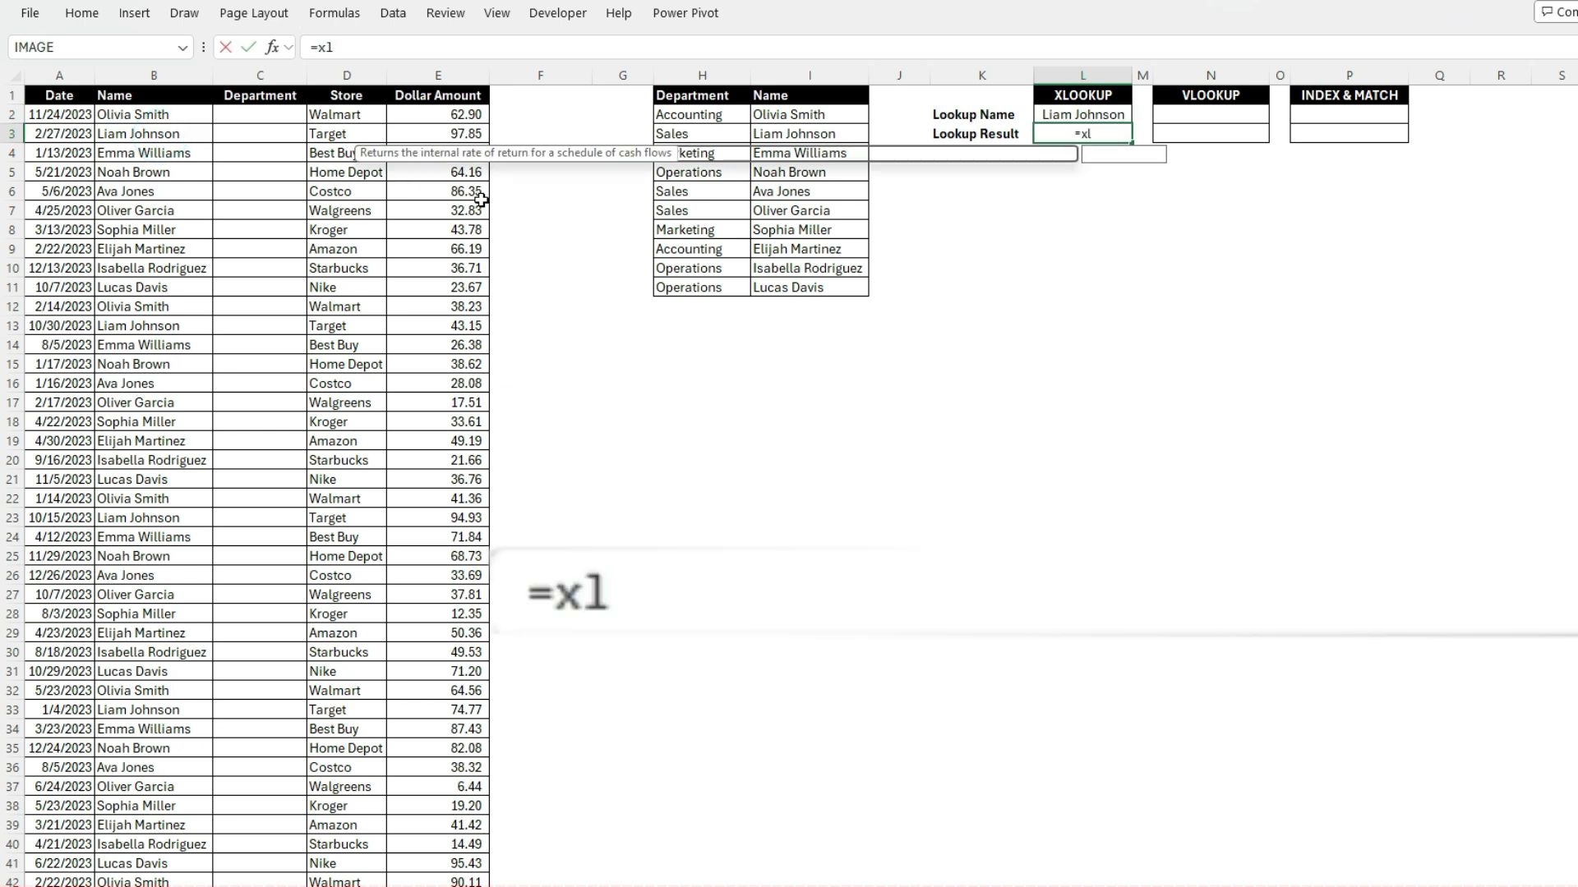
pyautogui.press('Tab')
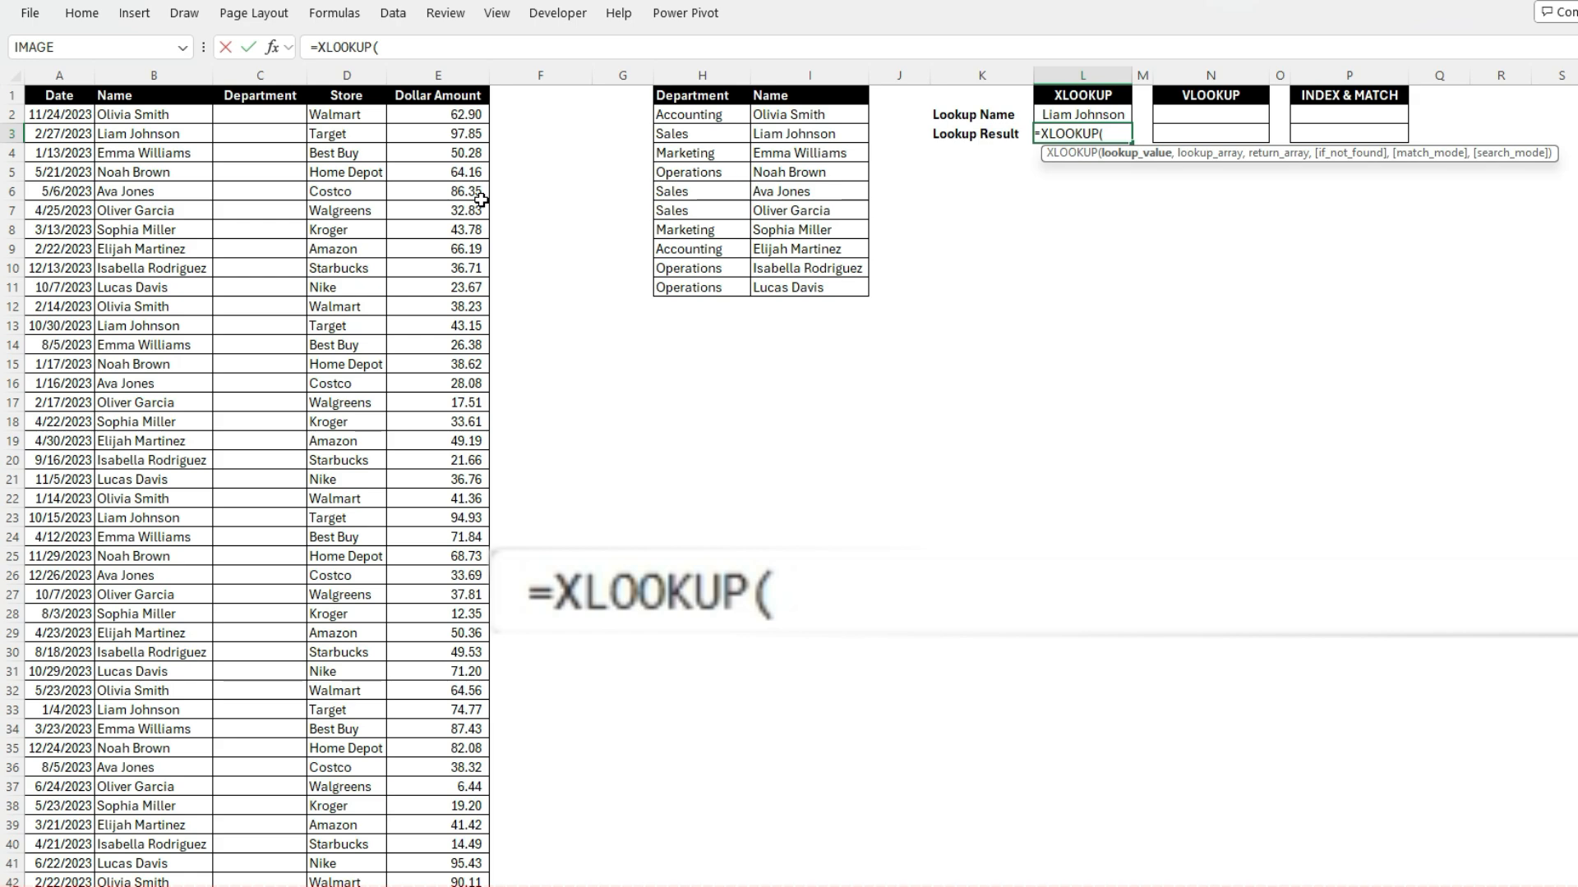
pyautogui.click(1095, 110)
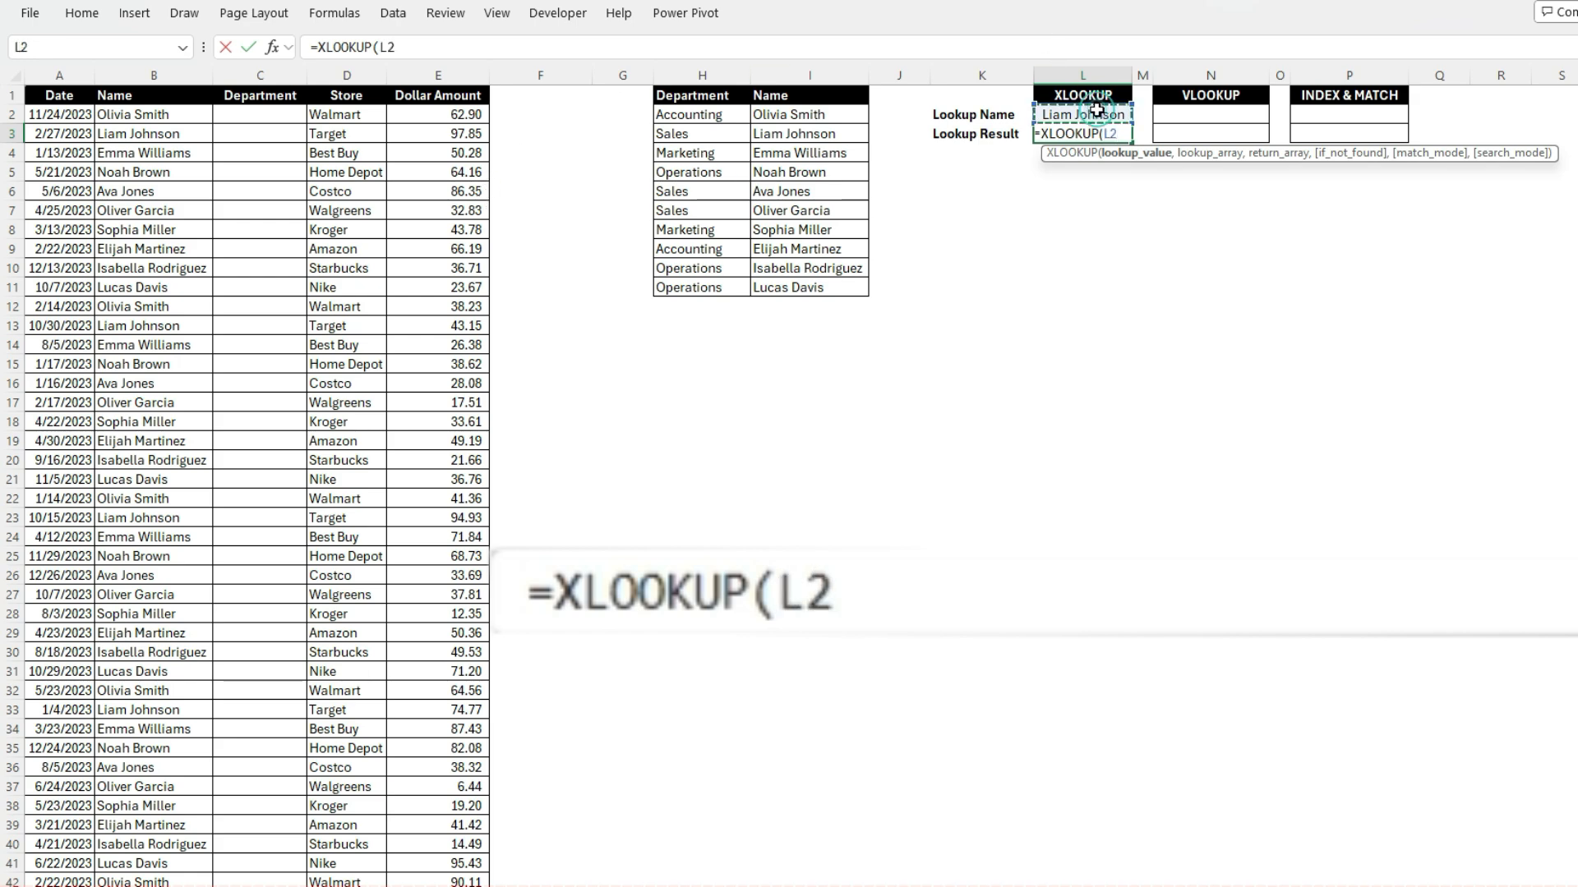
pyautogui.write(',')
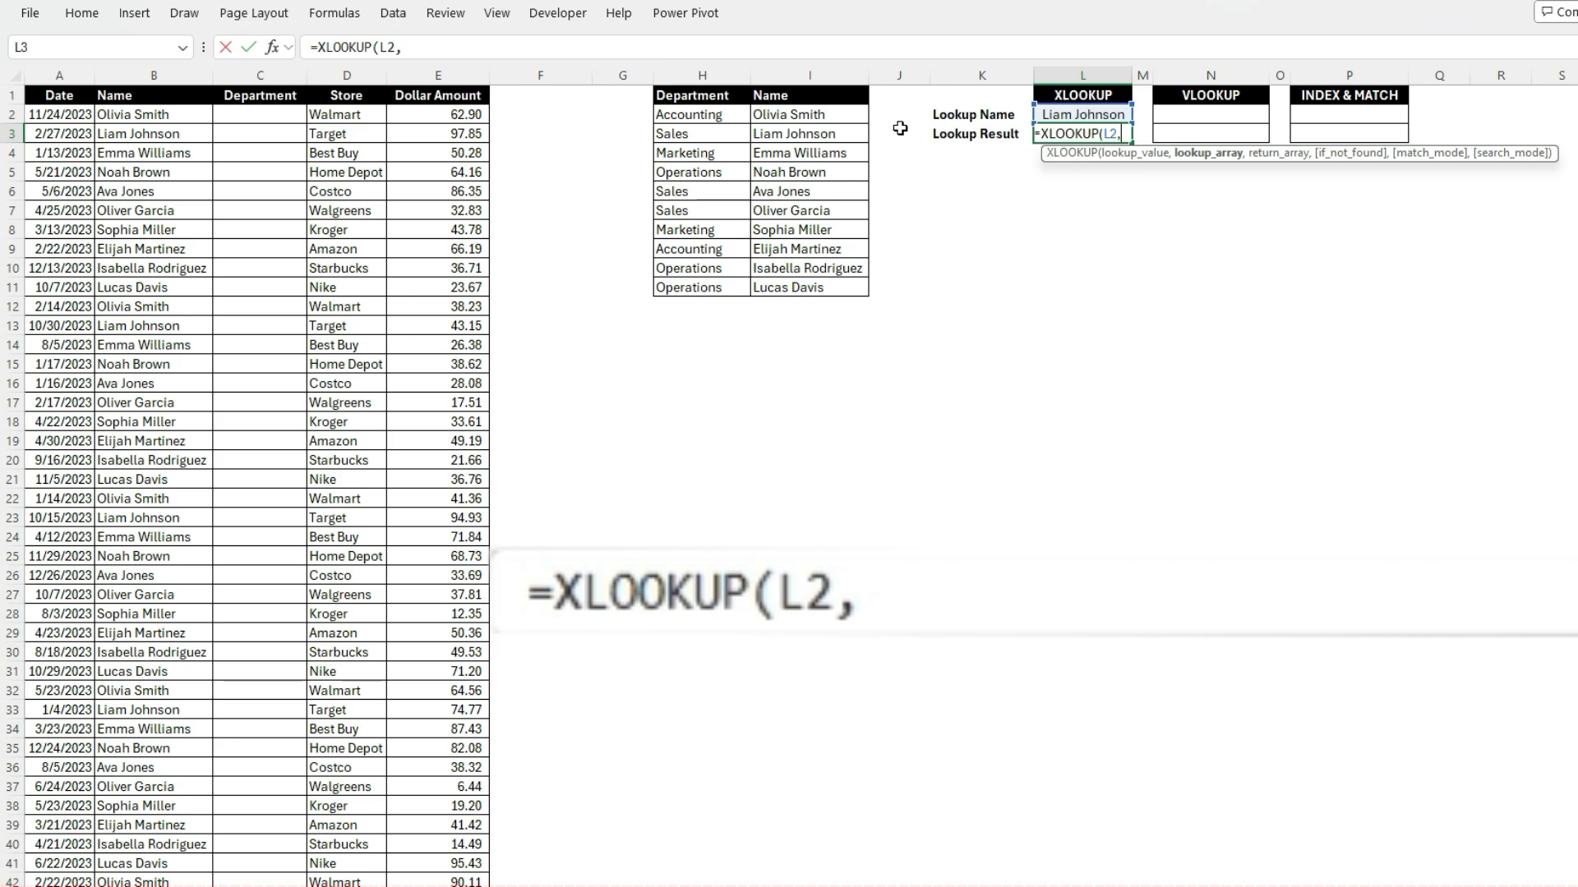
pyautogui.moveTo(830, 114); pyautogui.dragTo(810, 290)
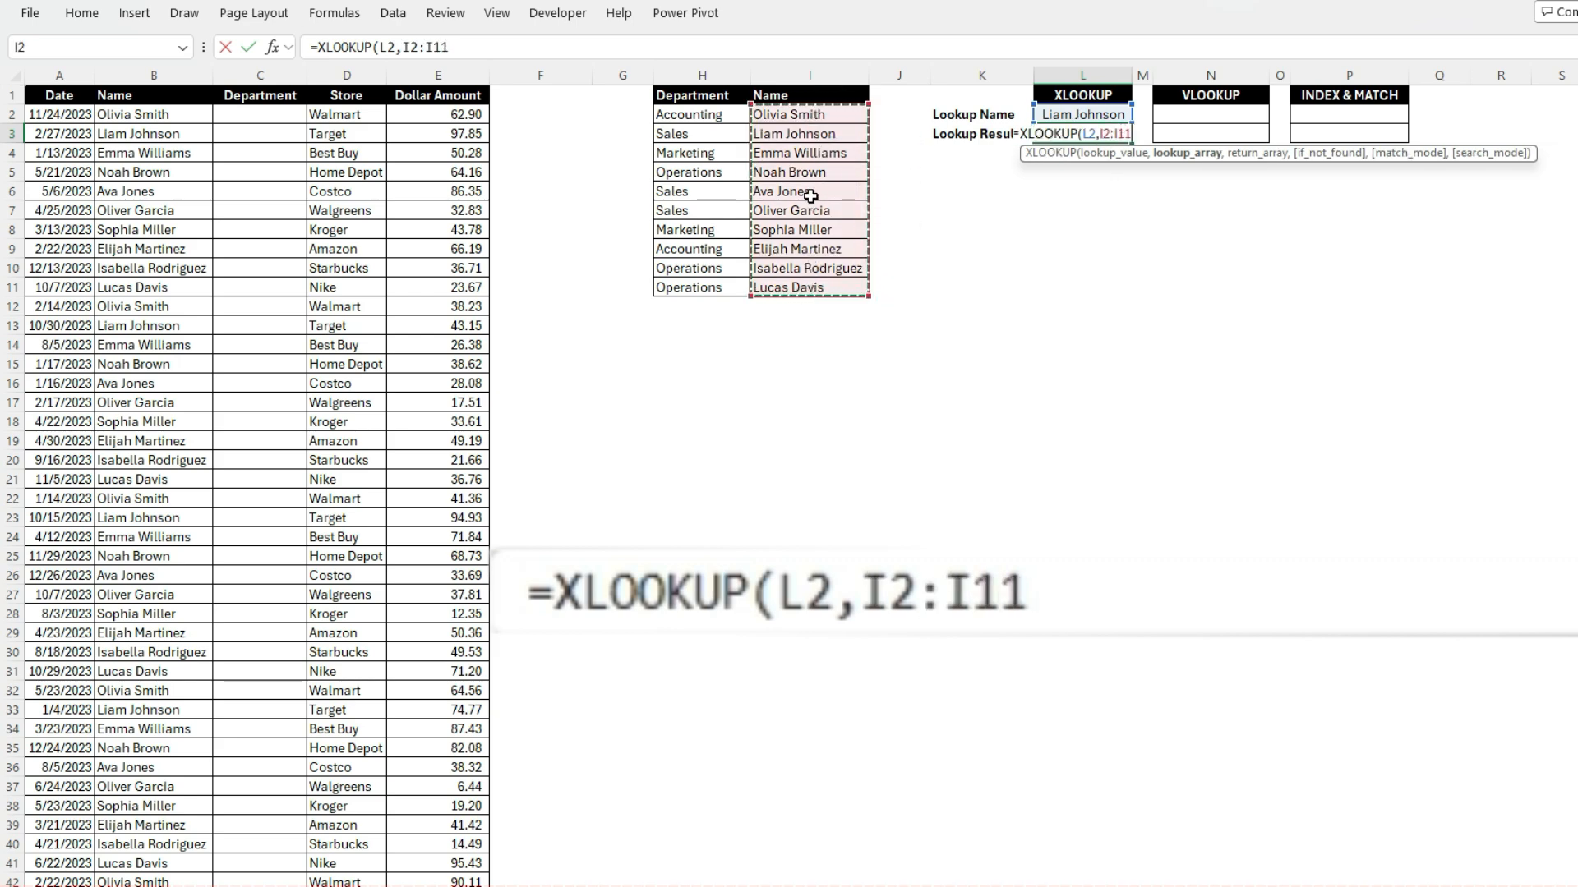
pyautogui.write(',')
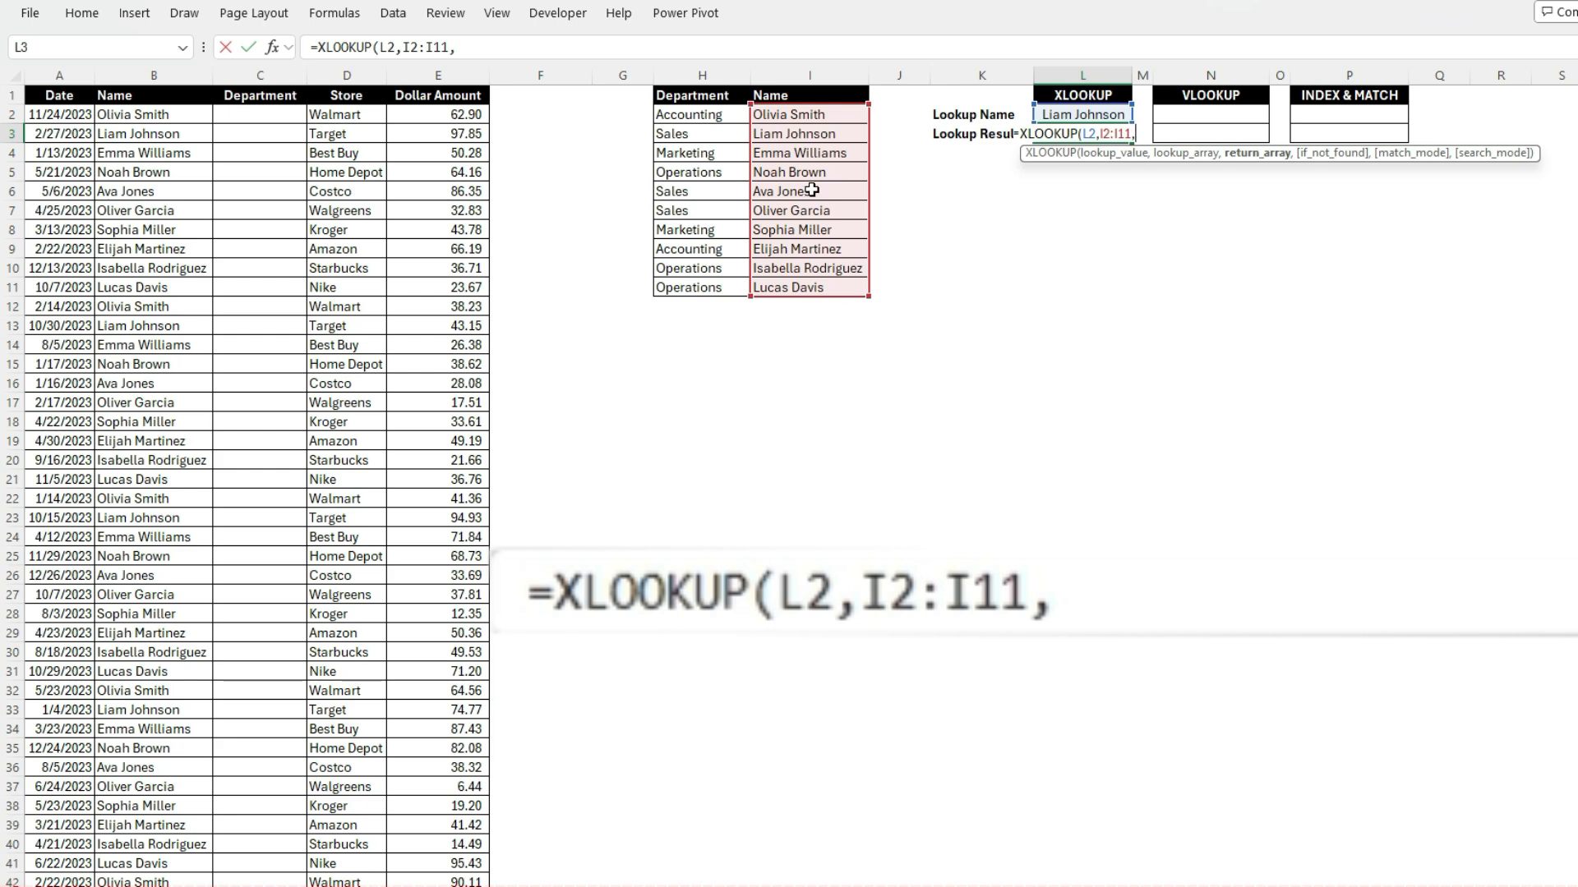
pyautogui.moveTo(690, 115); pyautogui.dragTo(697, 288)
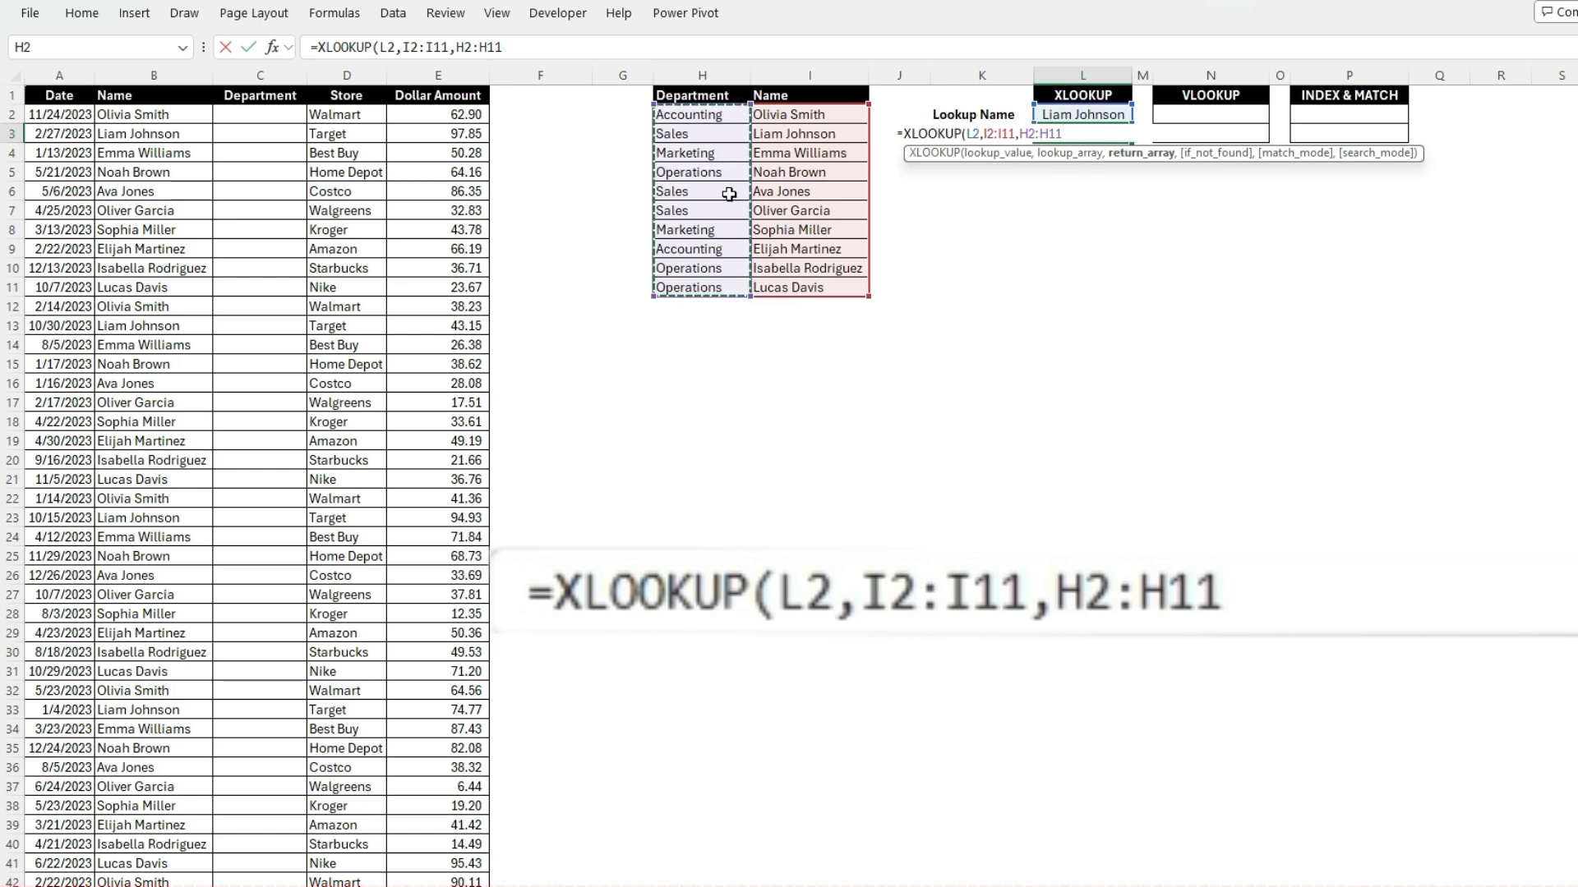
pyautogui.write(')')
pyautogui.press('Return')
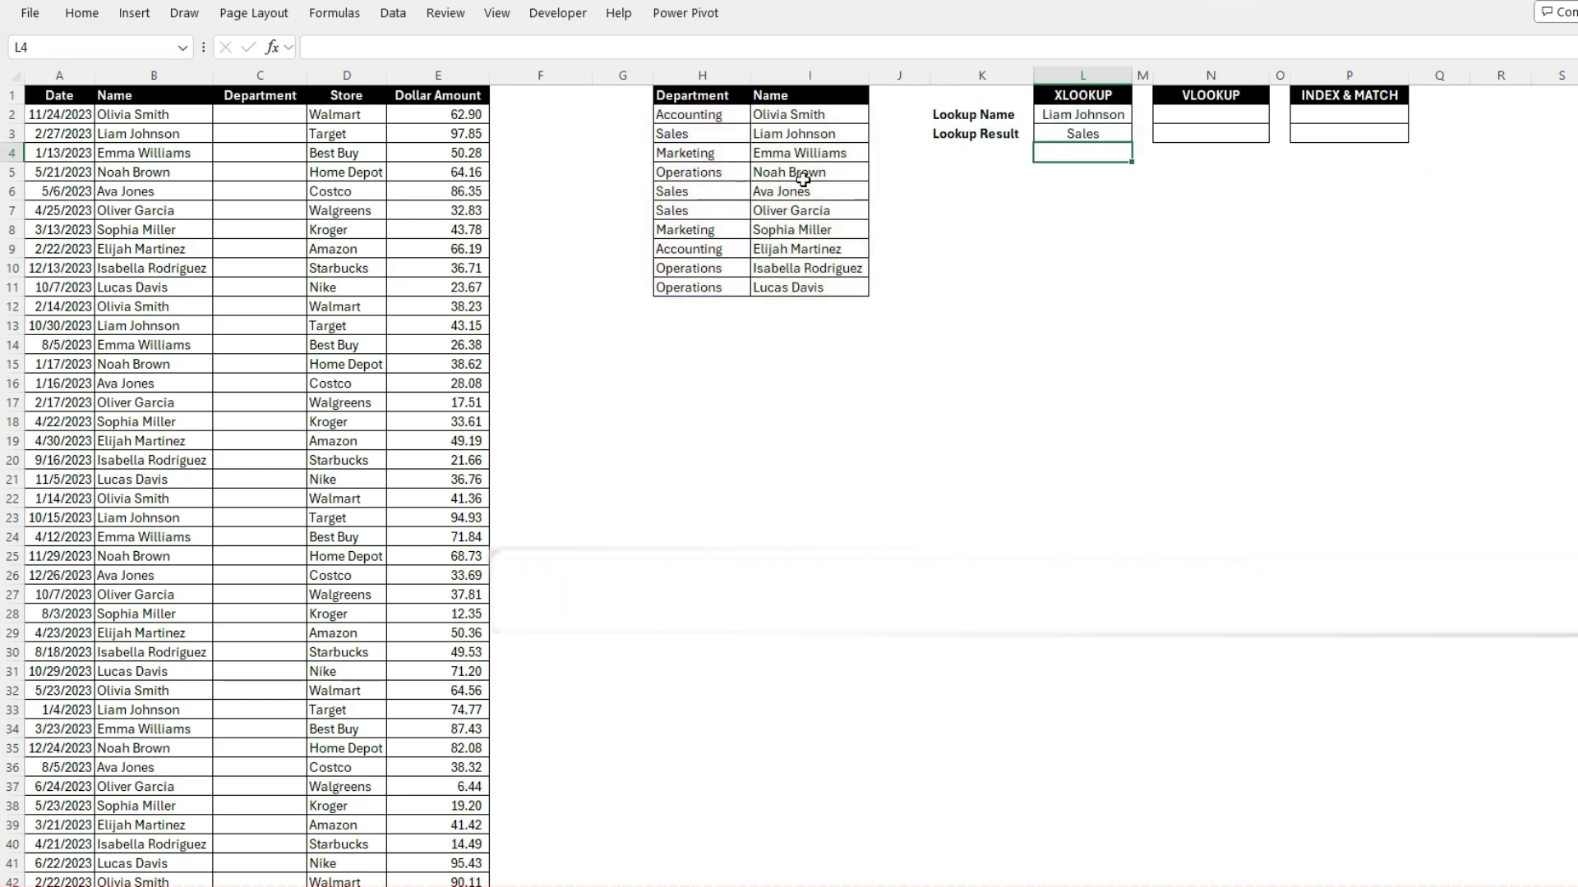
pyautogui.click(1097, 113)
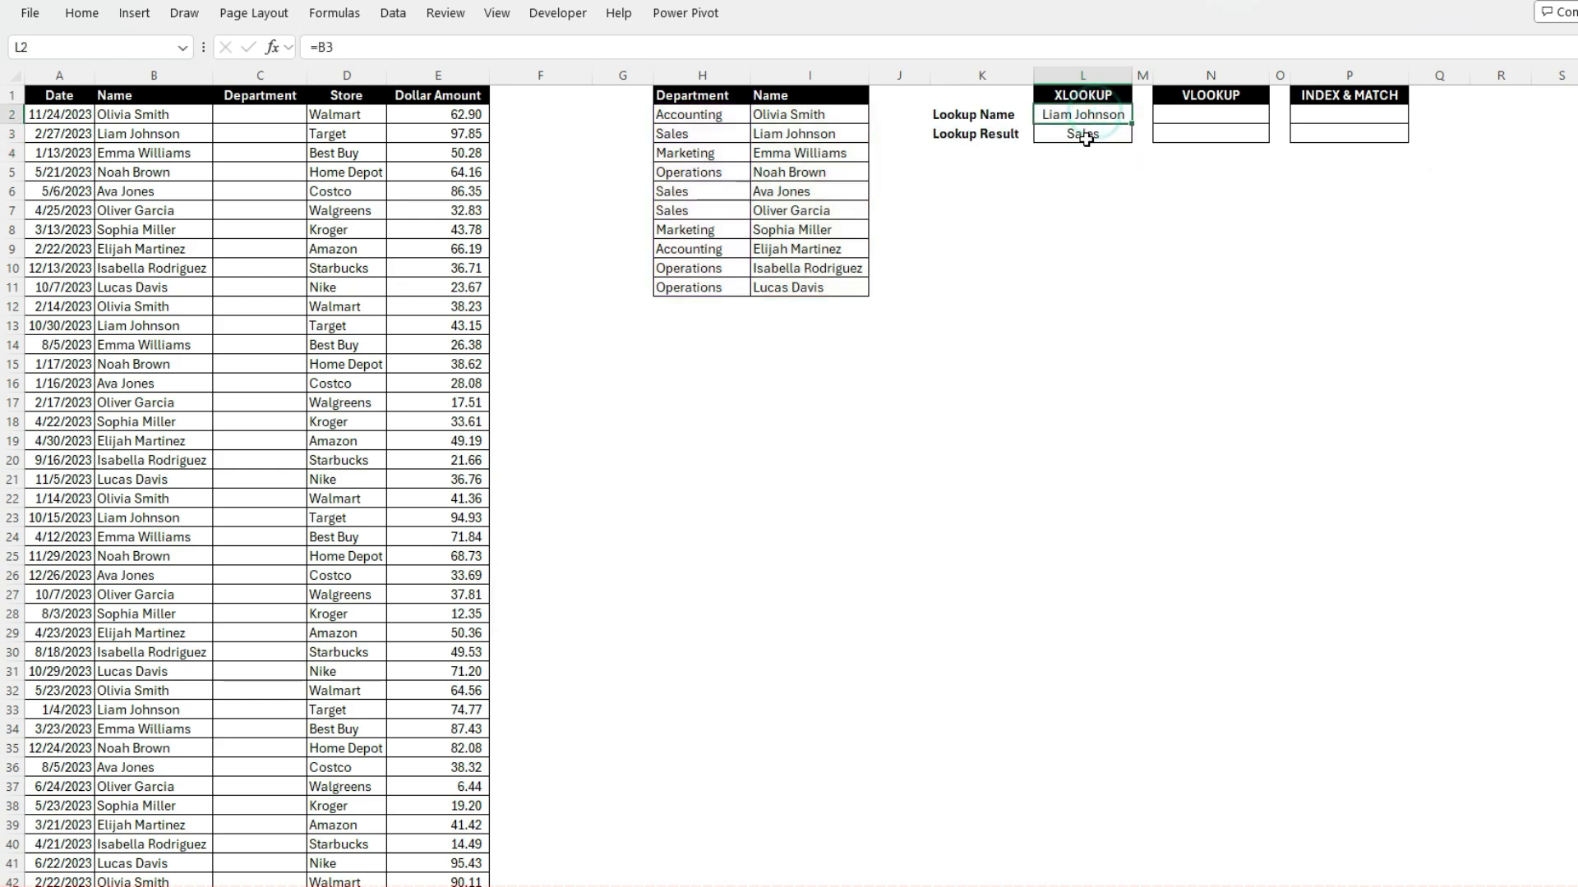
pyautogui.click(814, 136)
pyautogui.click(691, 134)
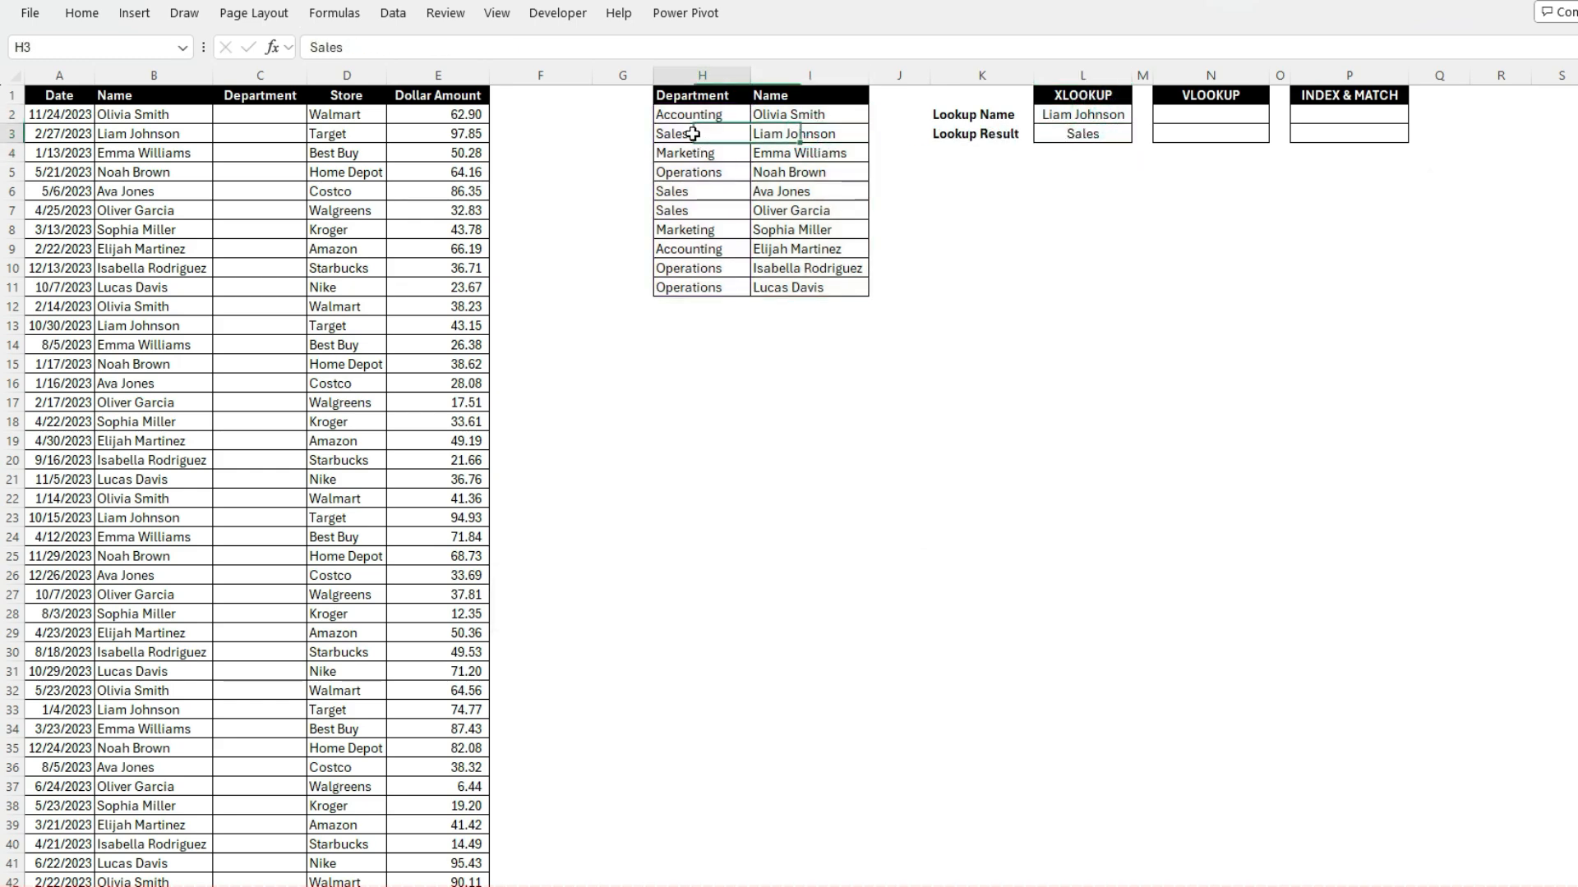
# Copy the lookup name from L2 and paste it as a value into N2 under VLOOKUP.
pyautogui.click(1235, 120)
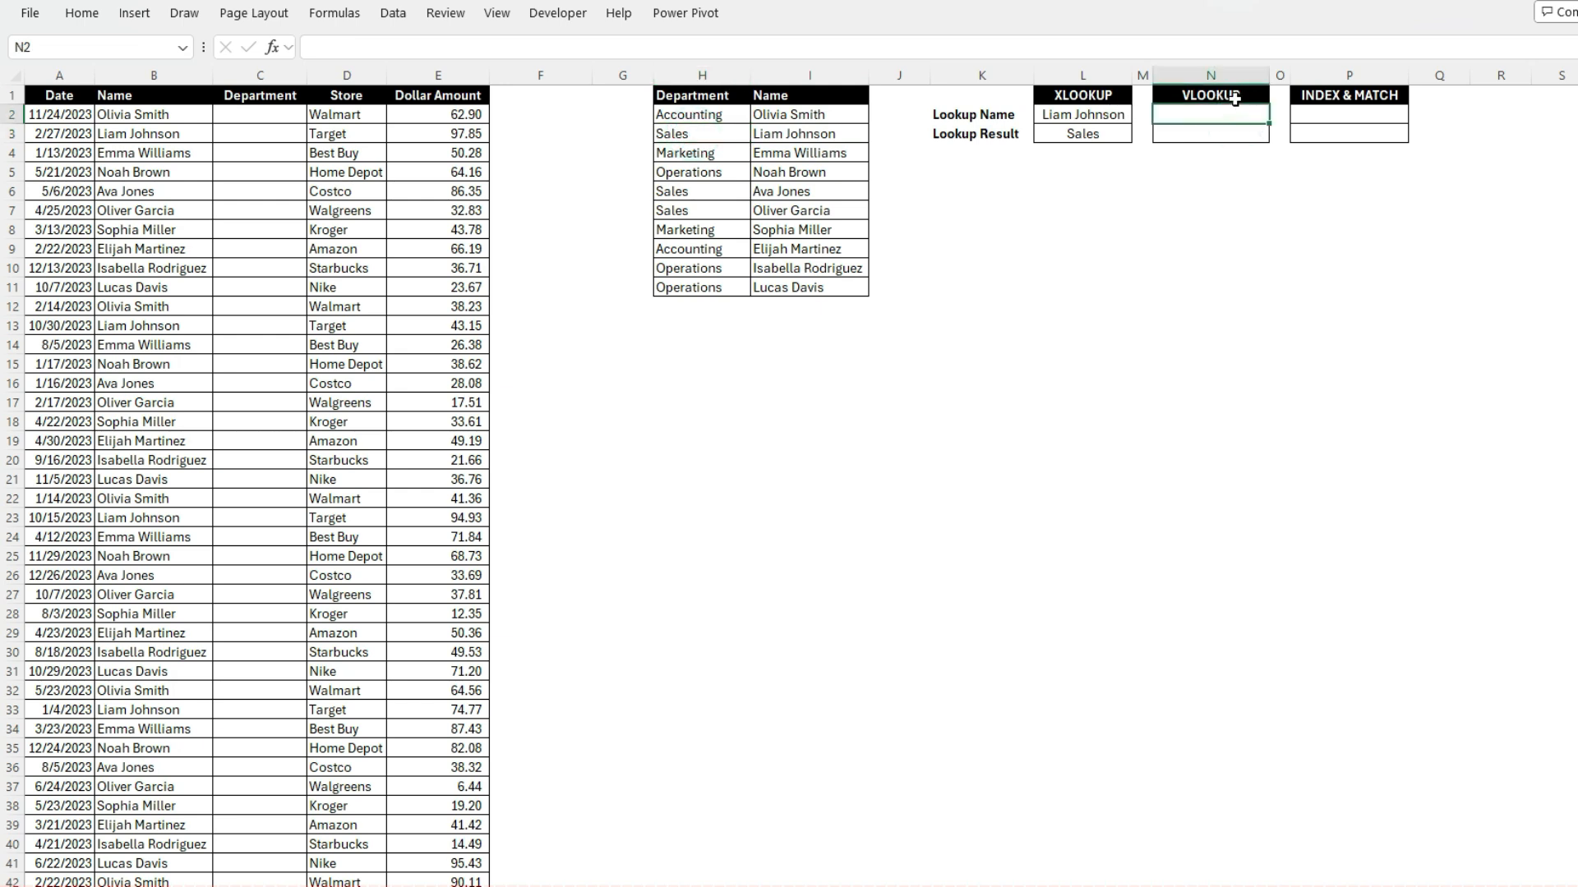
pyautogui.click(1092, 116)
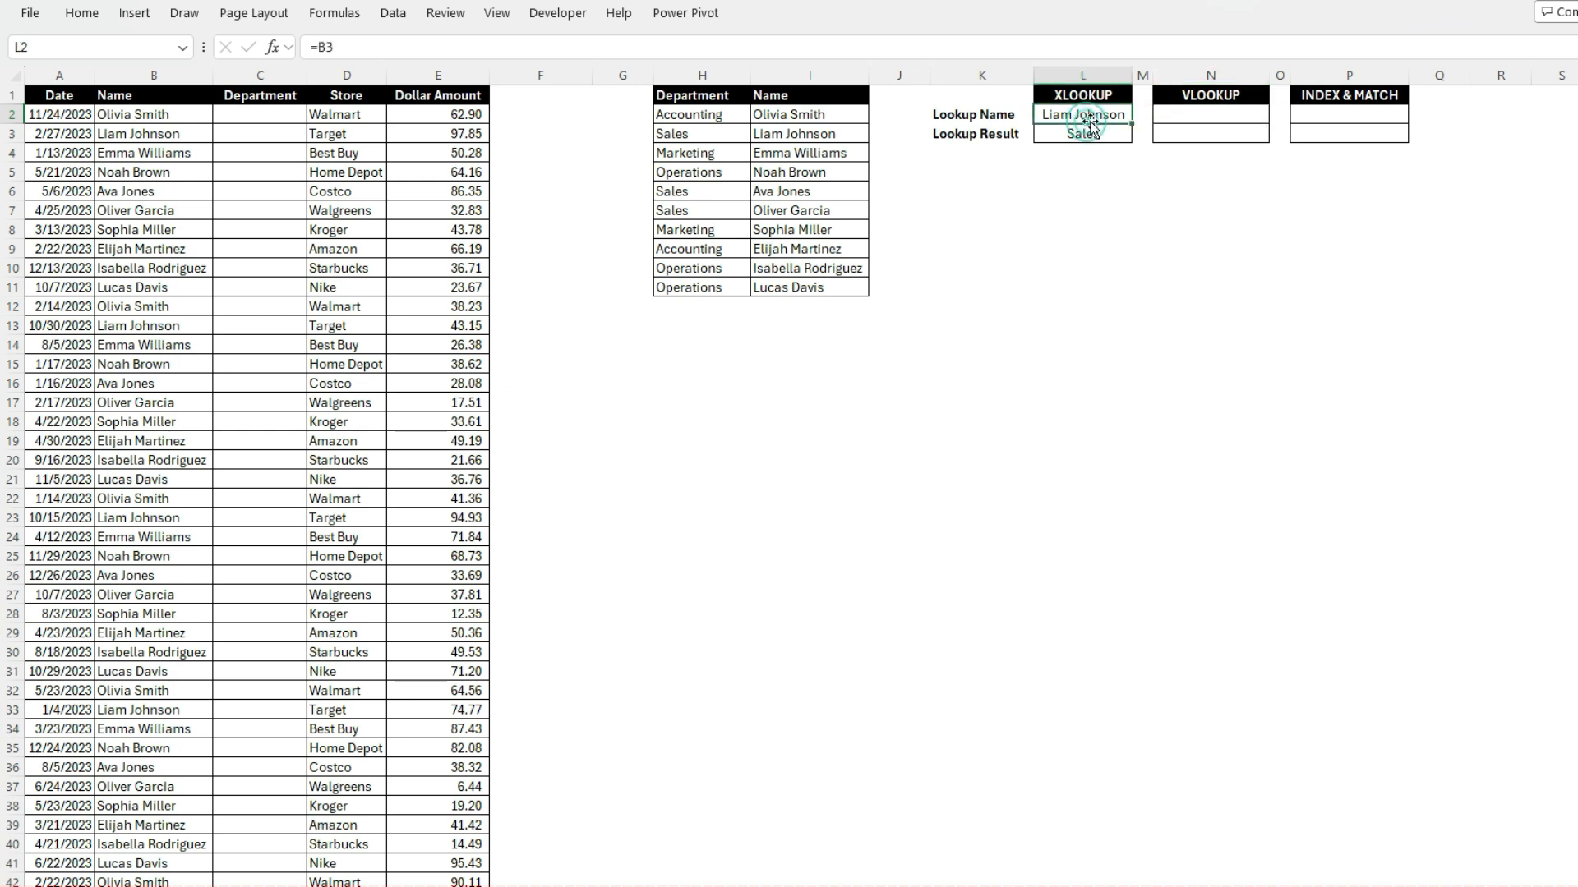
pyautogui.hotkey('ctrl', 'c')
pyautogui.click(1213, 114)
pyautogui.hotkey('ctrl', 'shift', 'v')
pyautogui.click(1231, 132)
pyautogui.press('Escape')
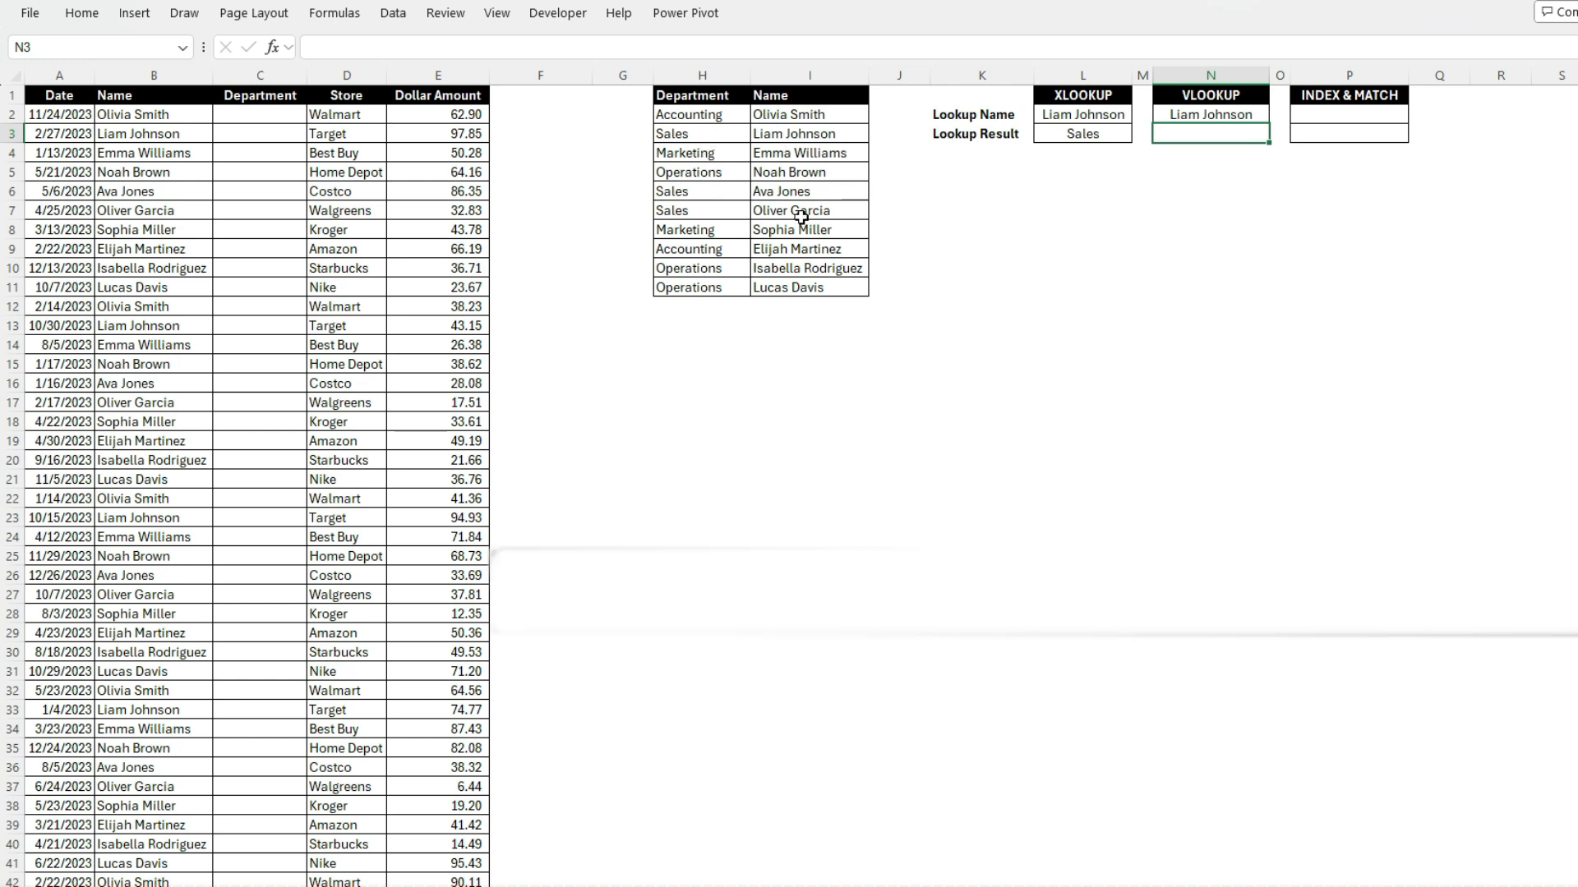
# Enter =VLOOKUP(N2,H:I,2,FALSE) in N3 as the VLOOKUP lookup result.
pyautogui.write('=vl')
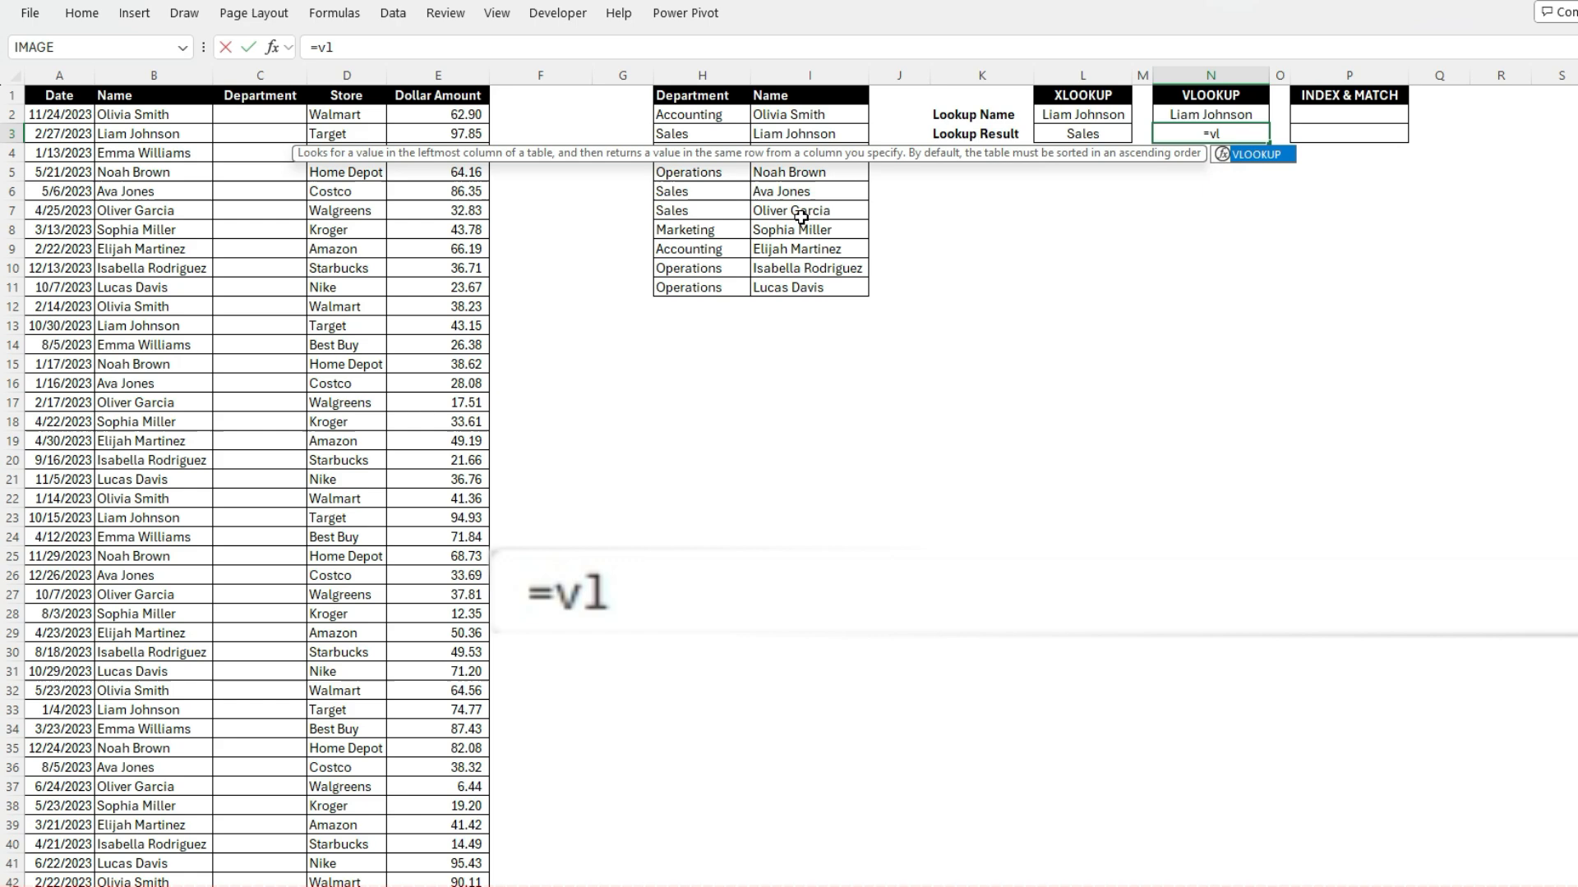
pyautogui.press('Tab')
pyautogui.press('Up')
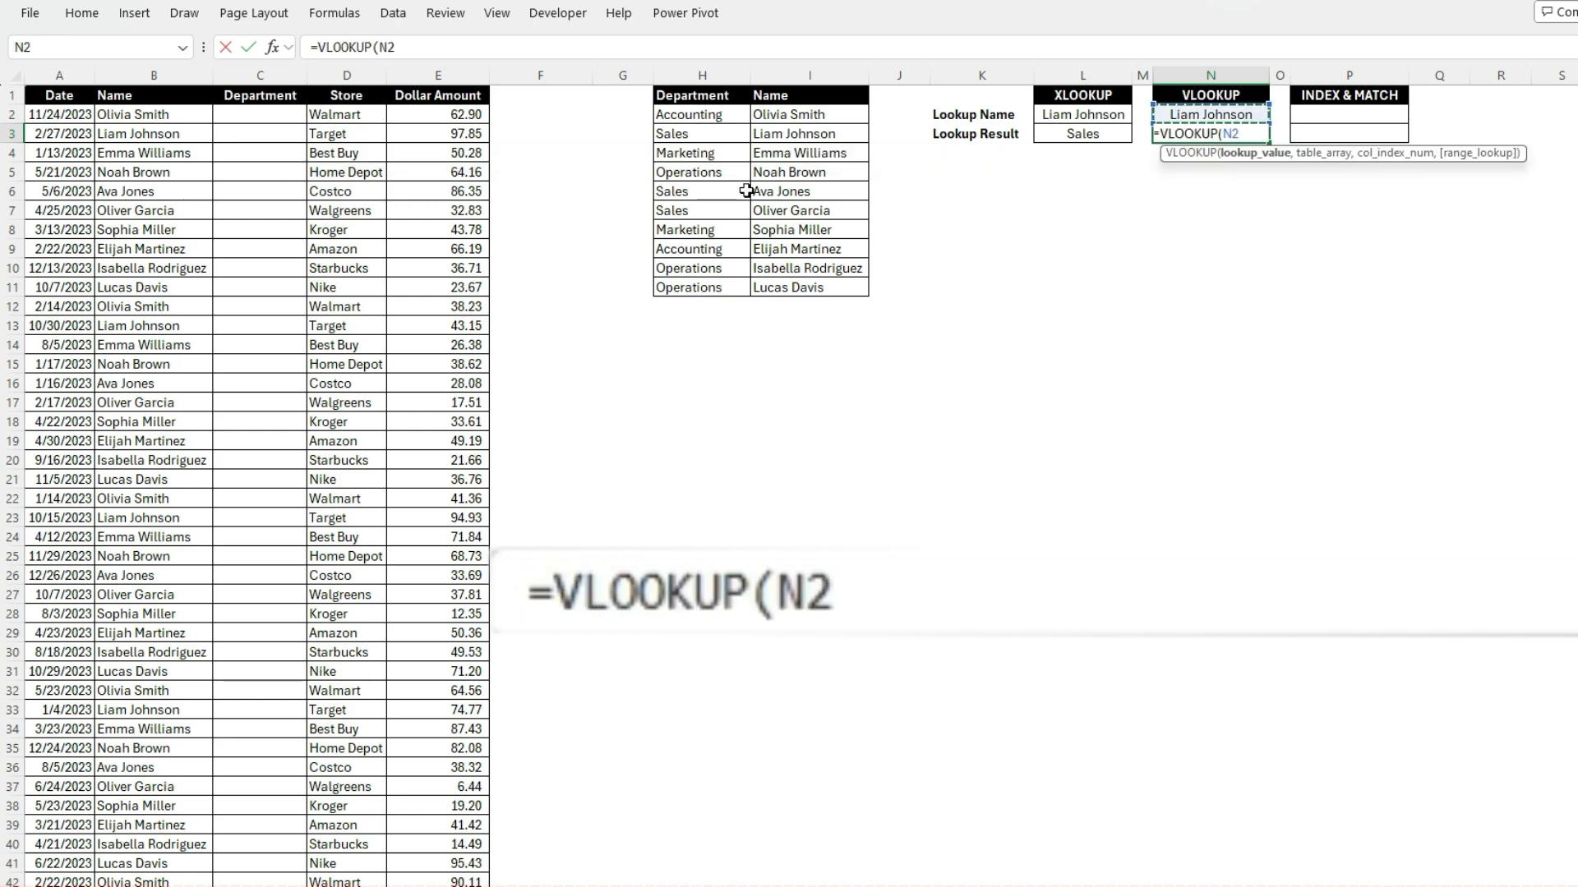
pyautogui.write(',')
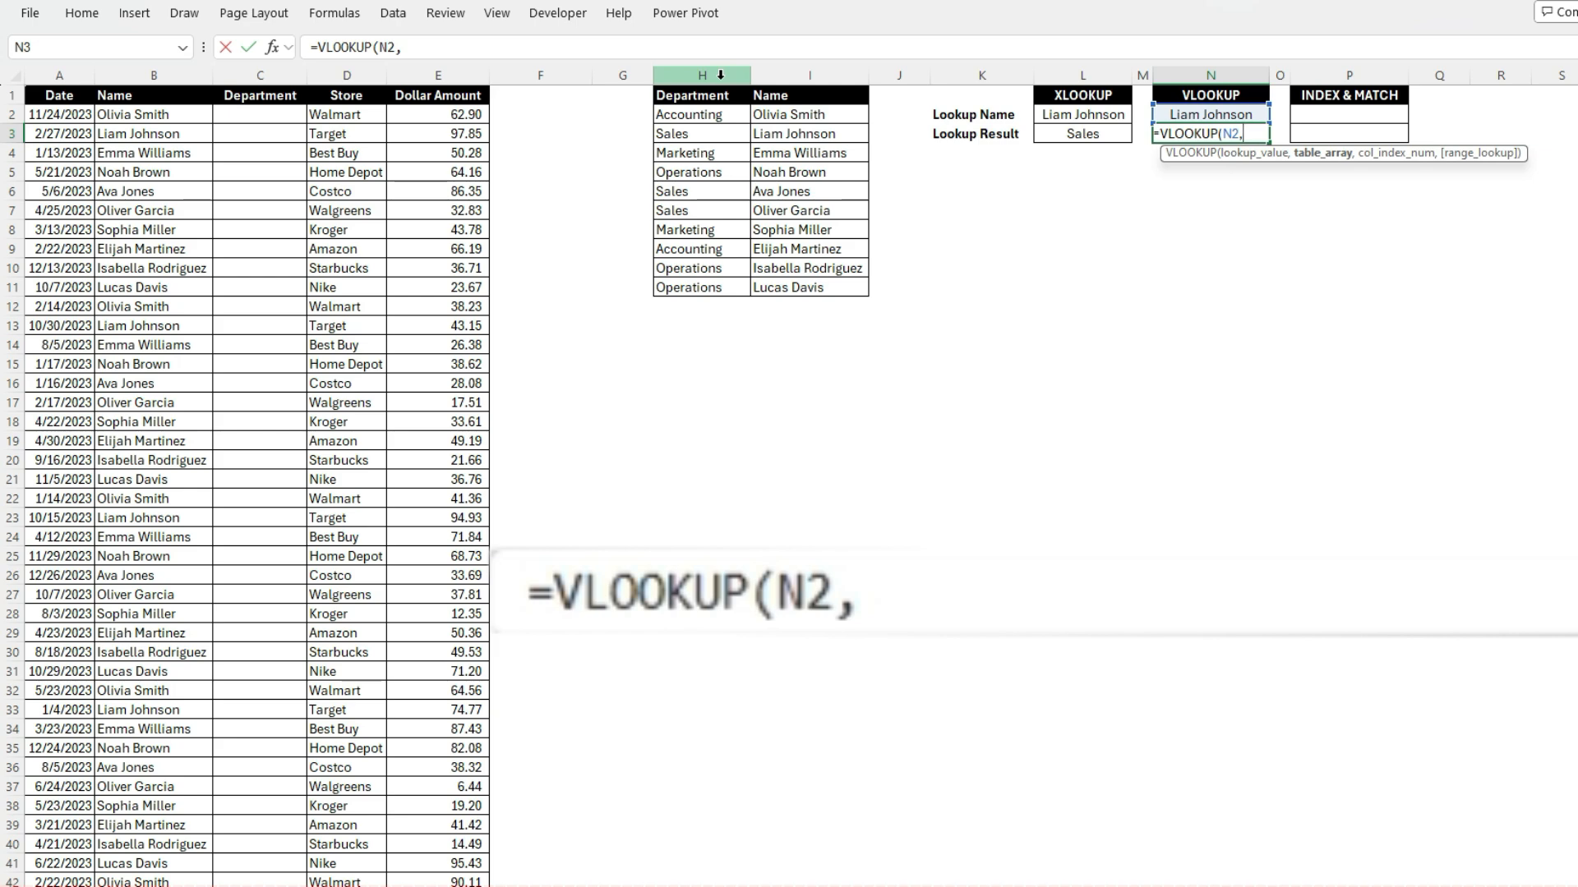
pyautogui.moveTo(720, 75); pyautogui.dragTo(811, 71)
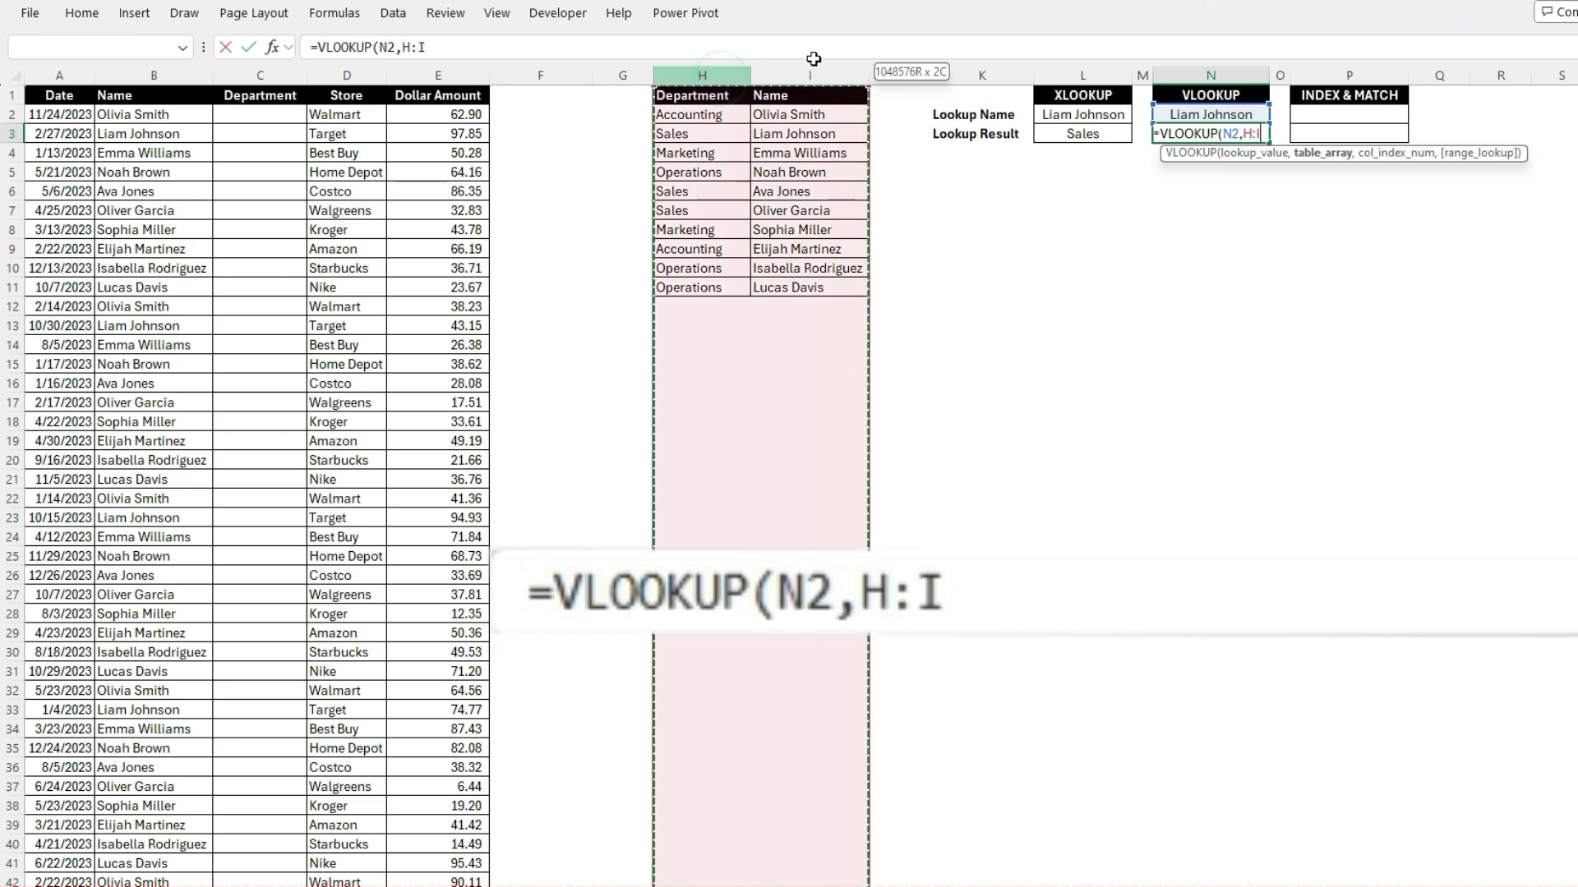
pyautogui.write(',')
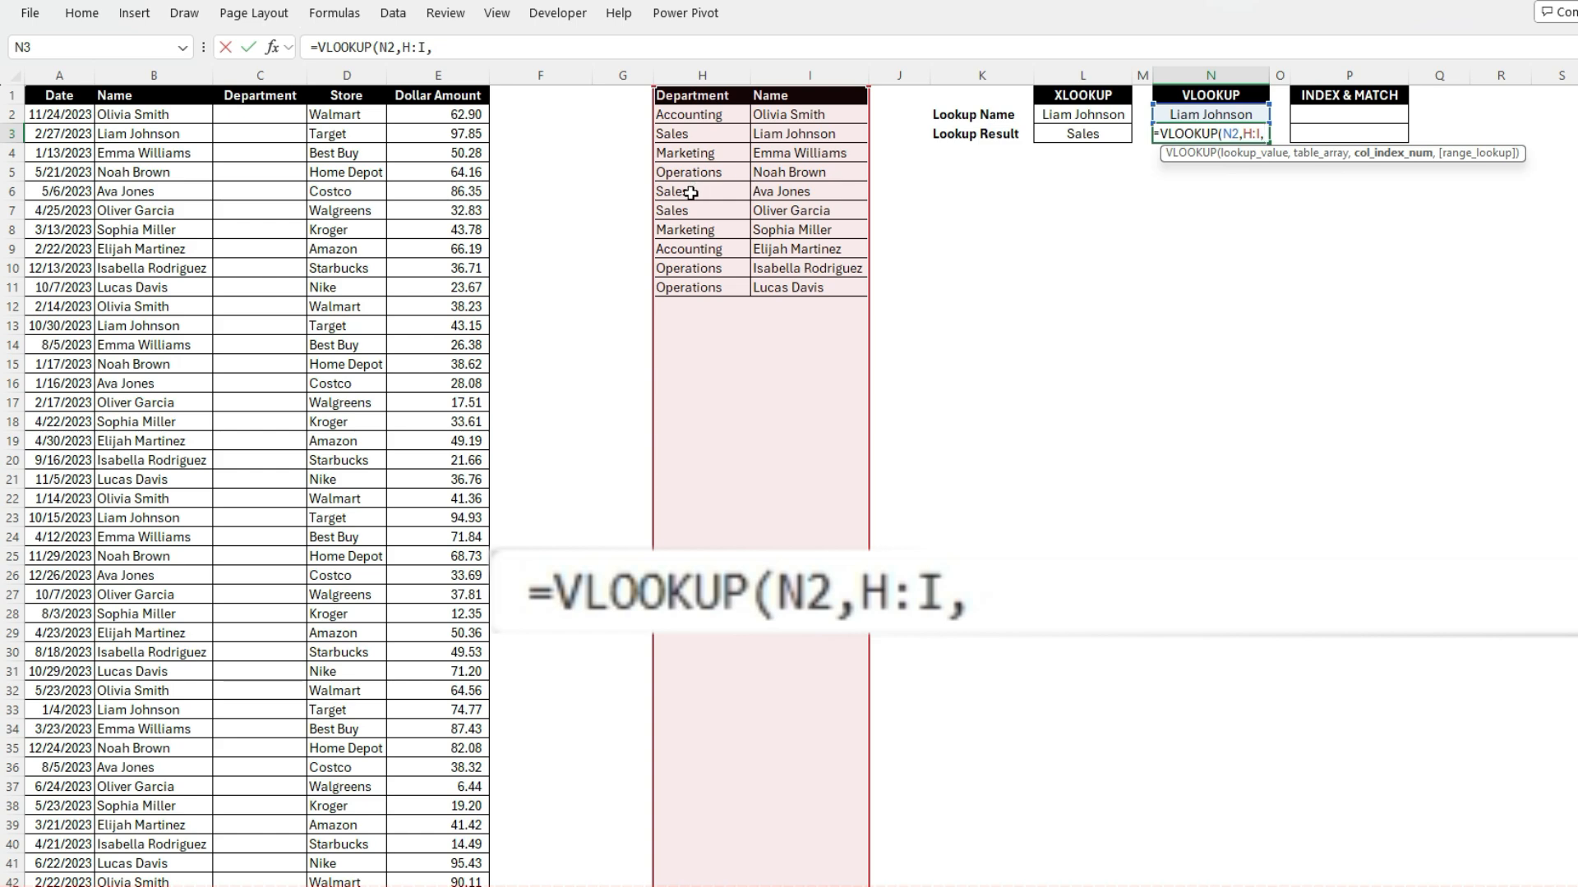
pyautogui.write('2')
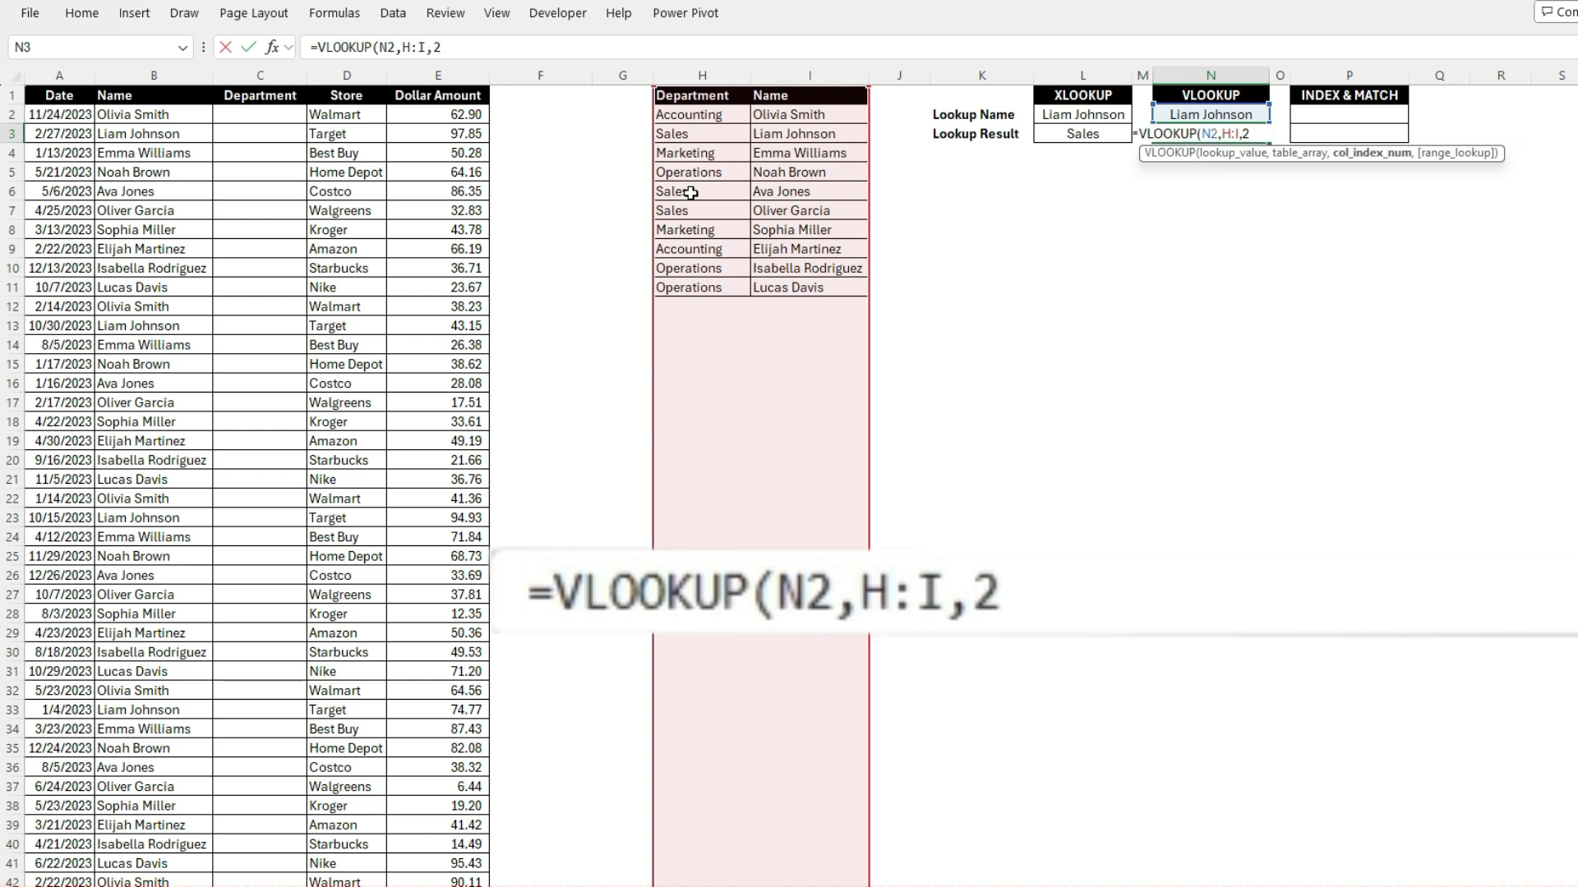
pyautogui.write(',false)')
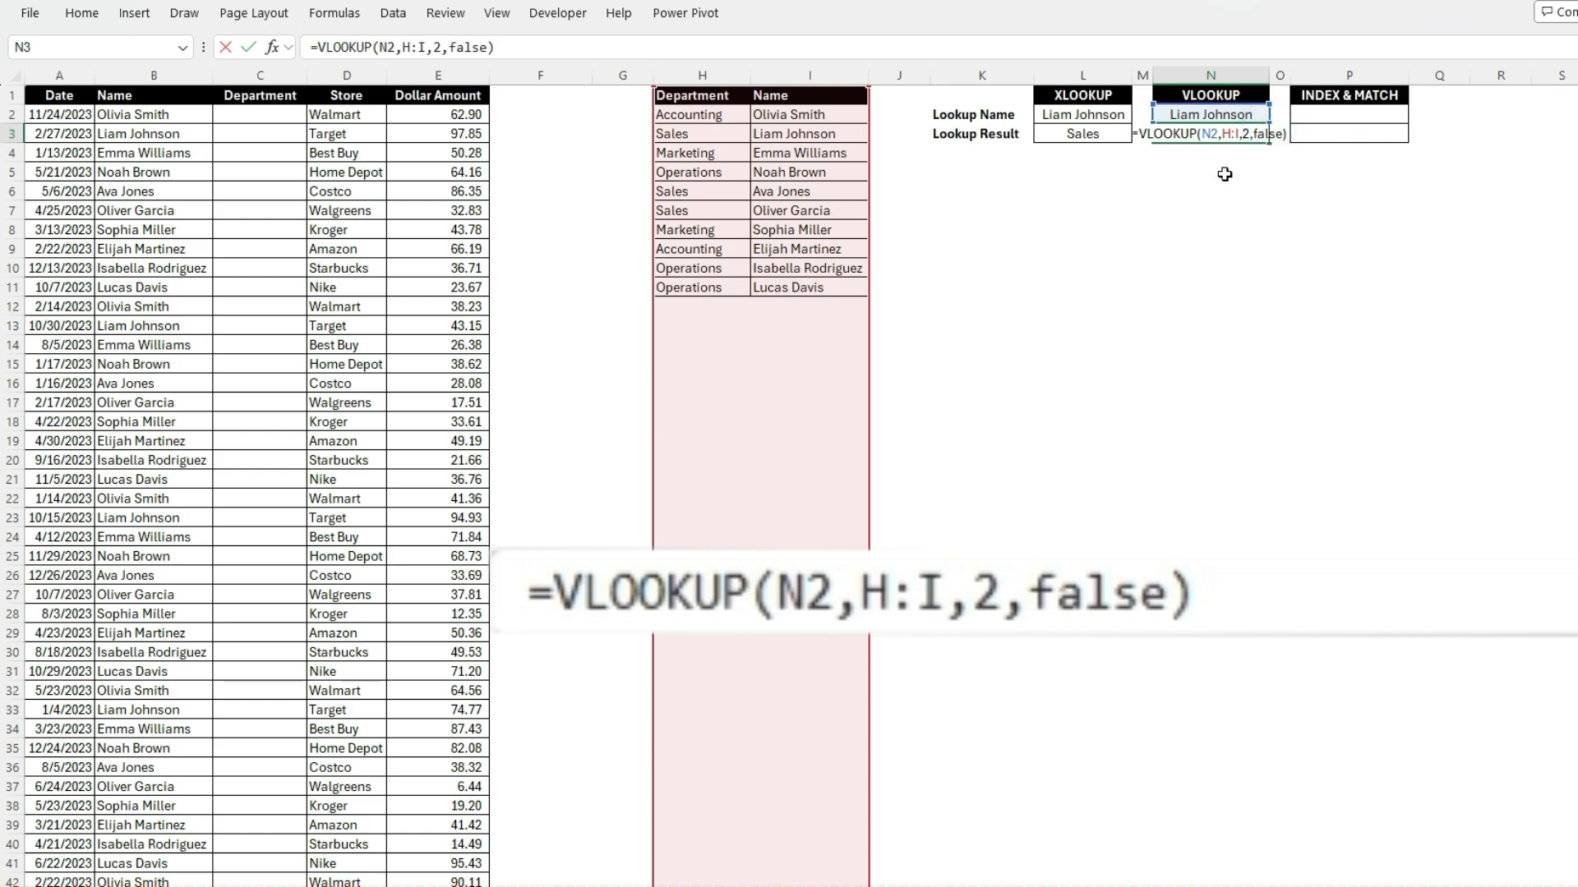
pyautogui.press('Return')
pyautogui.click(1202, 132)
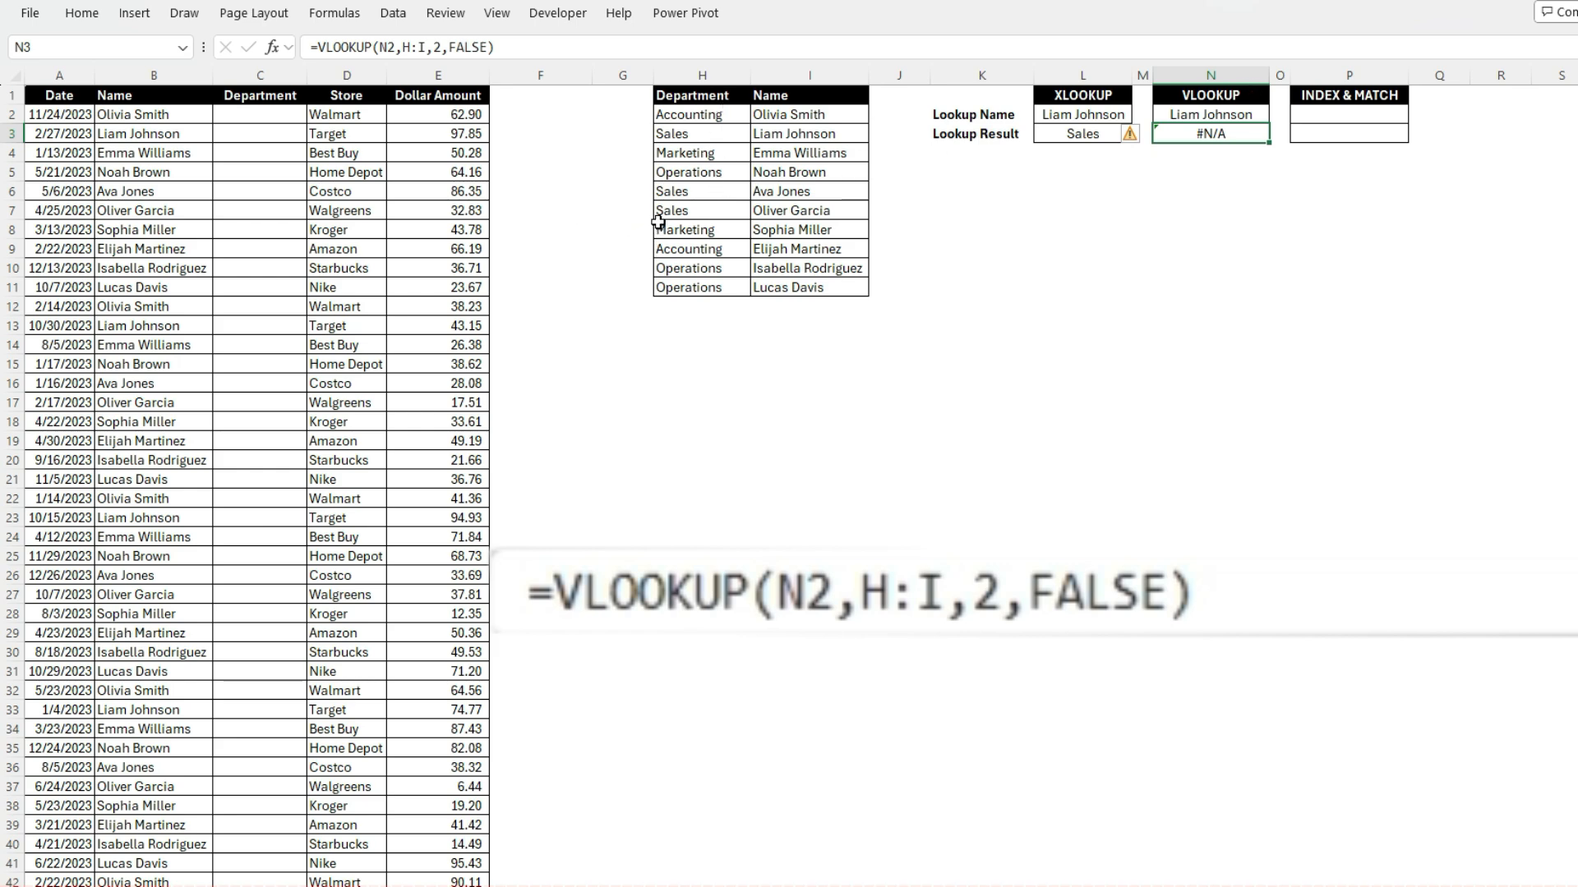
# Cut the Name column I and insert it before the Department column H.
pyautogui.click(809, 74)
pyautogui.rightClick(813, 75)
pyautogui.click(861, 117)
pyautogui.click(712, 75)
pyautogui.rightClick(714, 75)
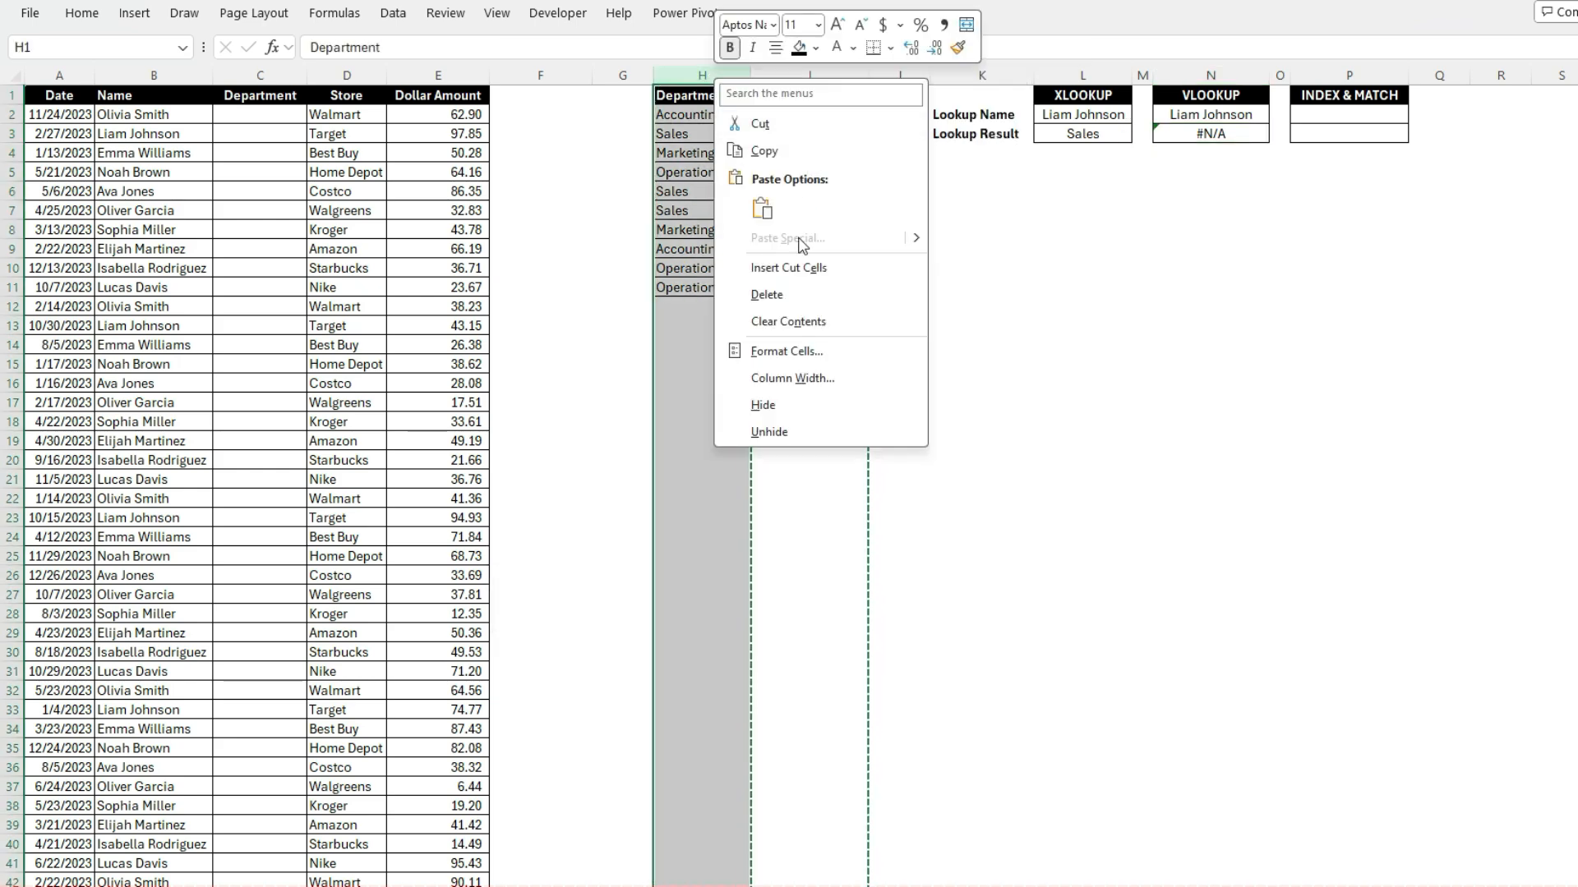
pyautogui.click(806, 268)
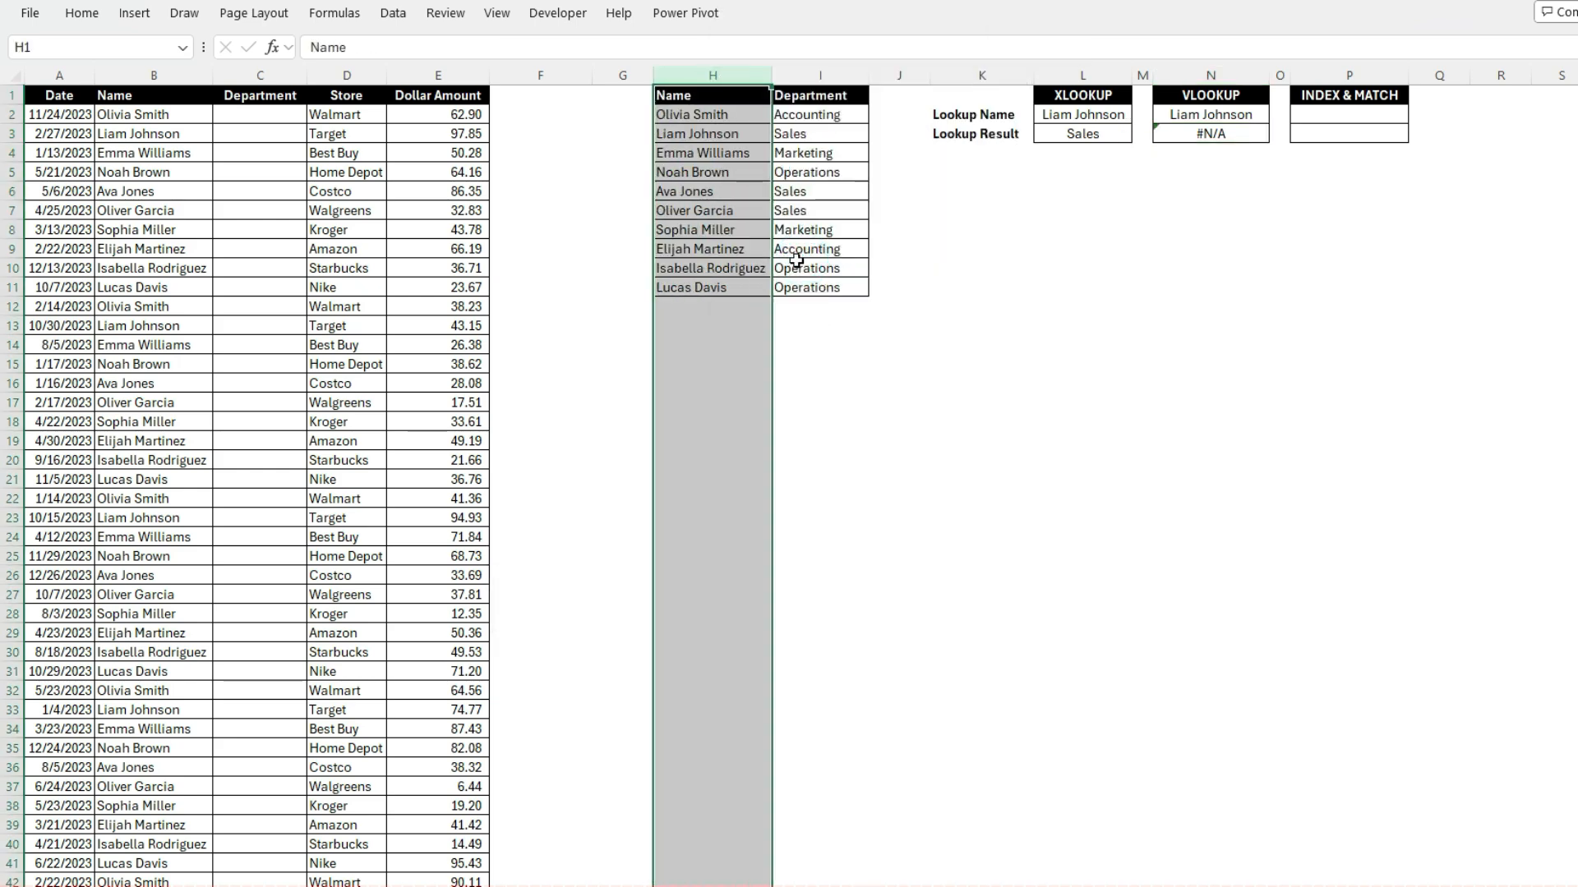
# Examine the formulas in N3 and L3, including the lookup and return ranges of the XLOOKUP, without editing them.
pyautogui.click(1249, 134)
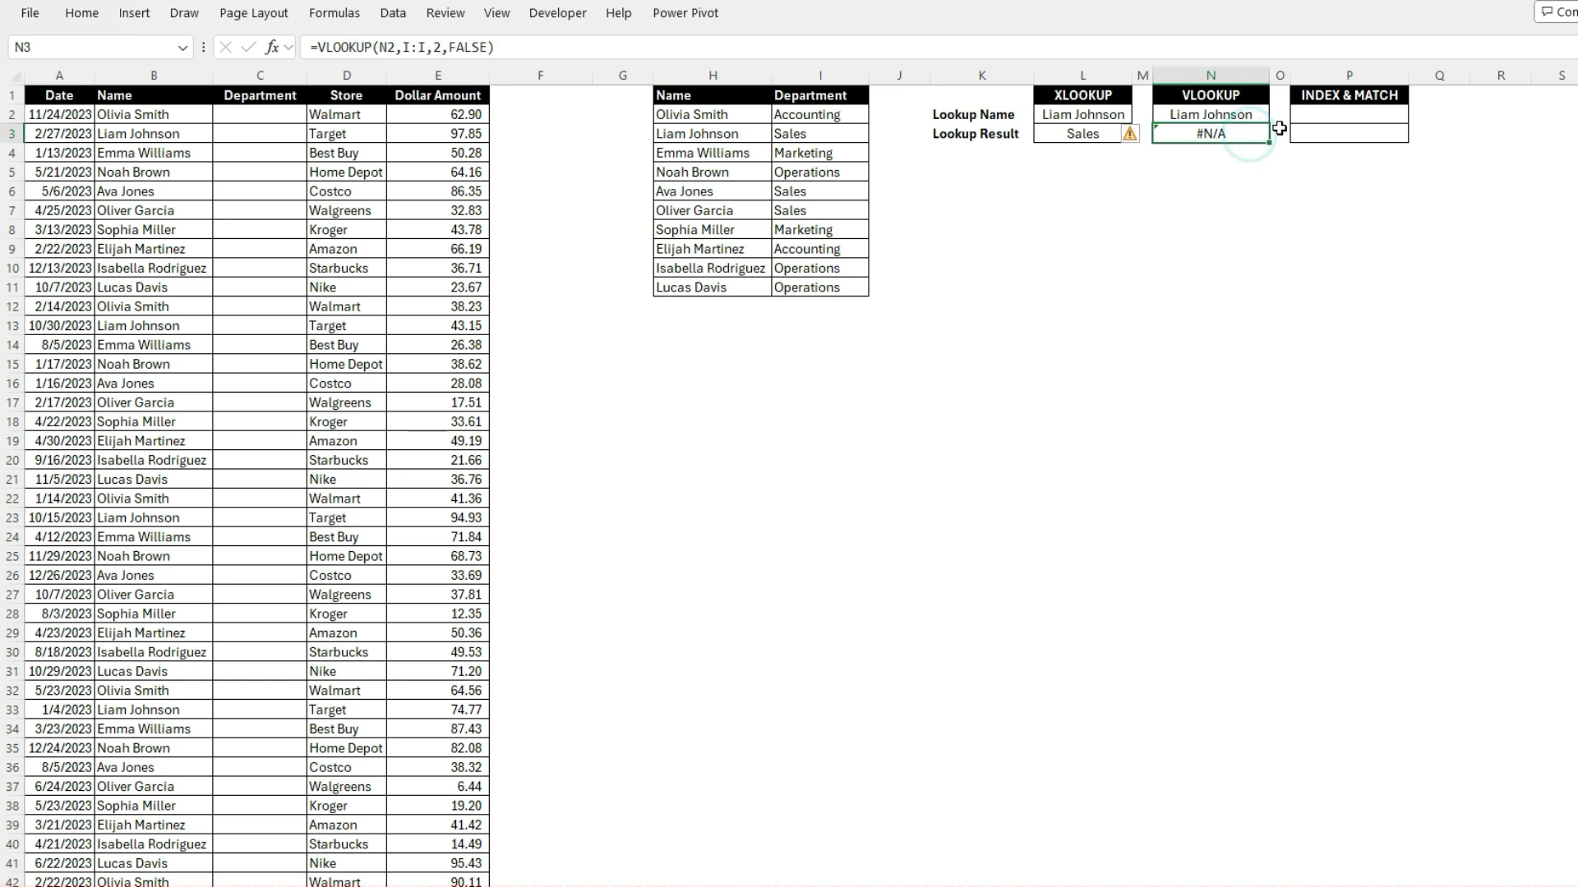
pyautogui.click(1083, 138)
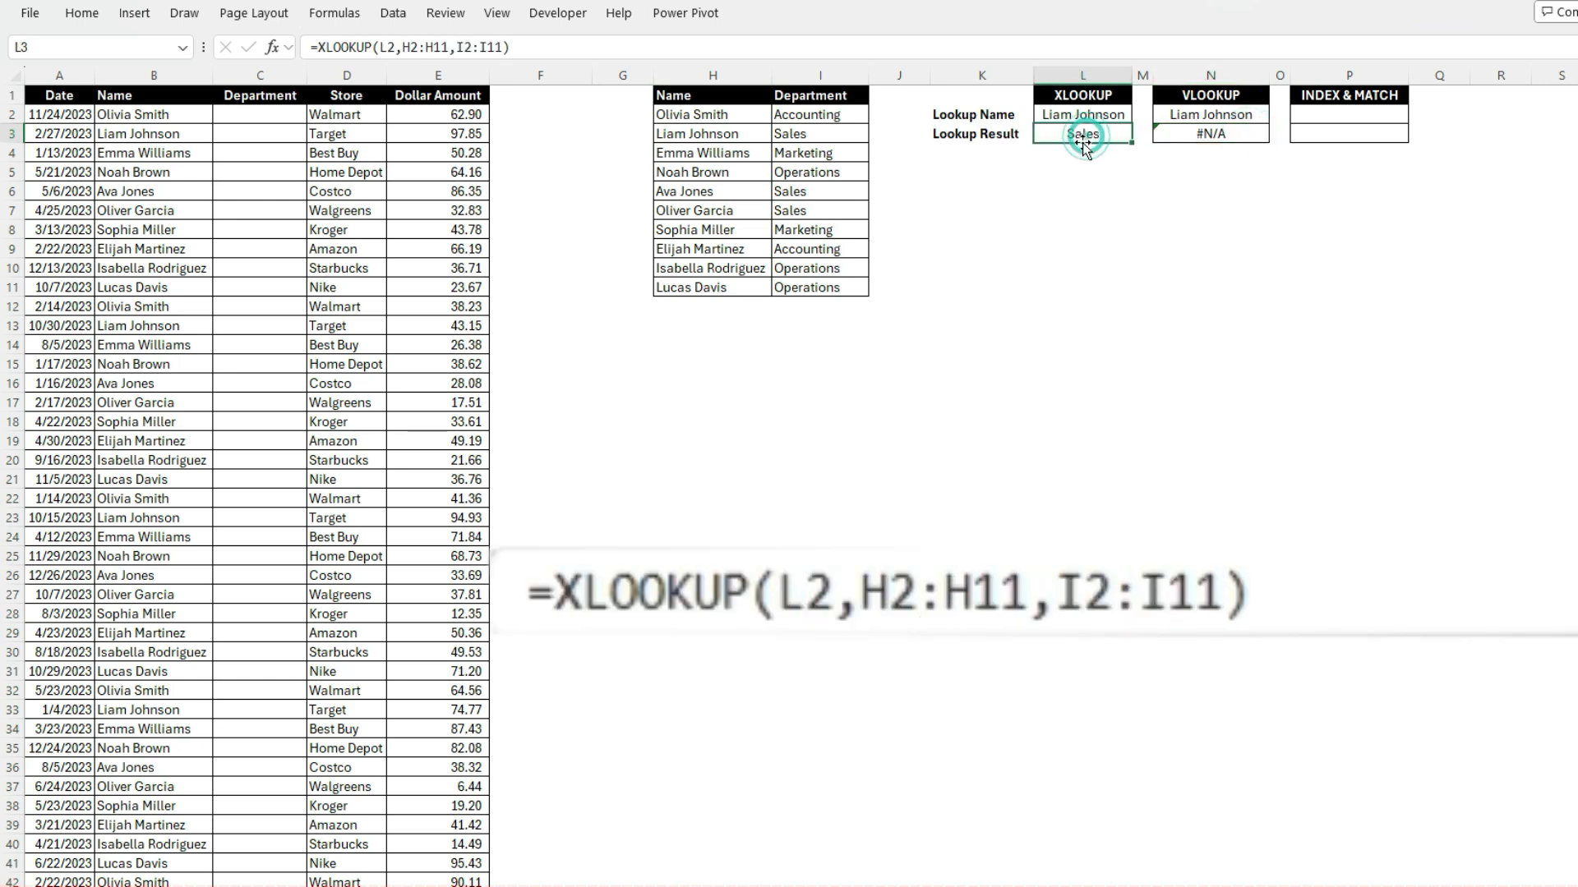
pyautogui.click(432, 49)
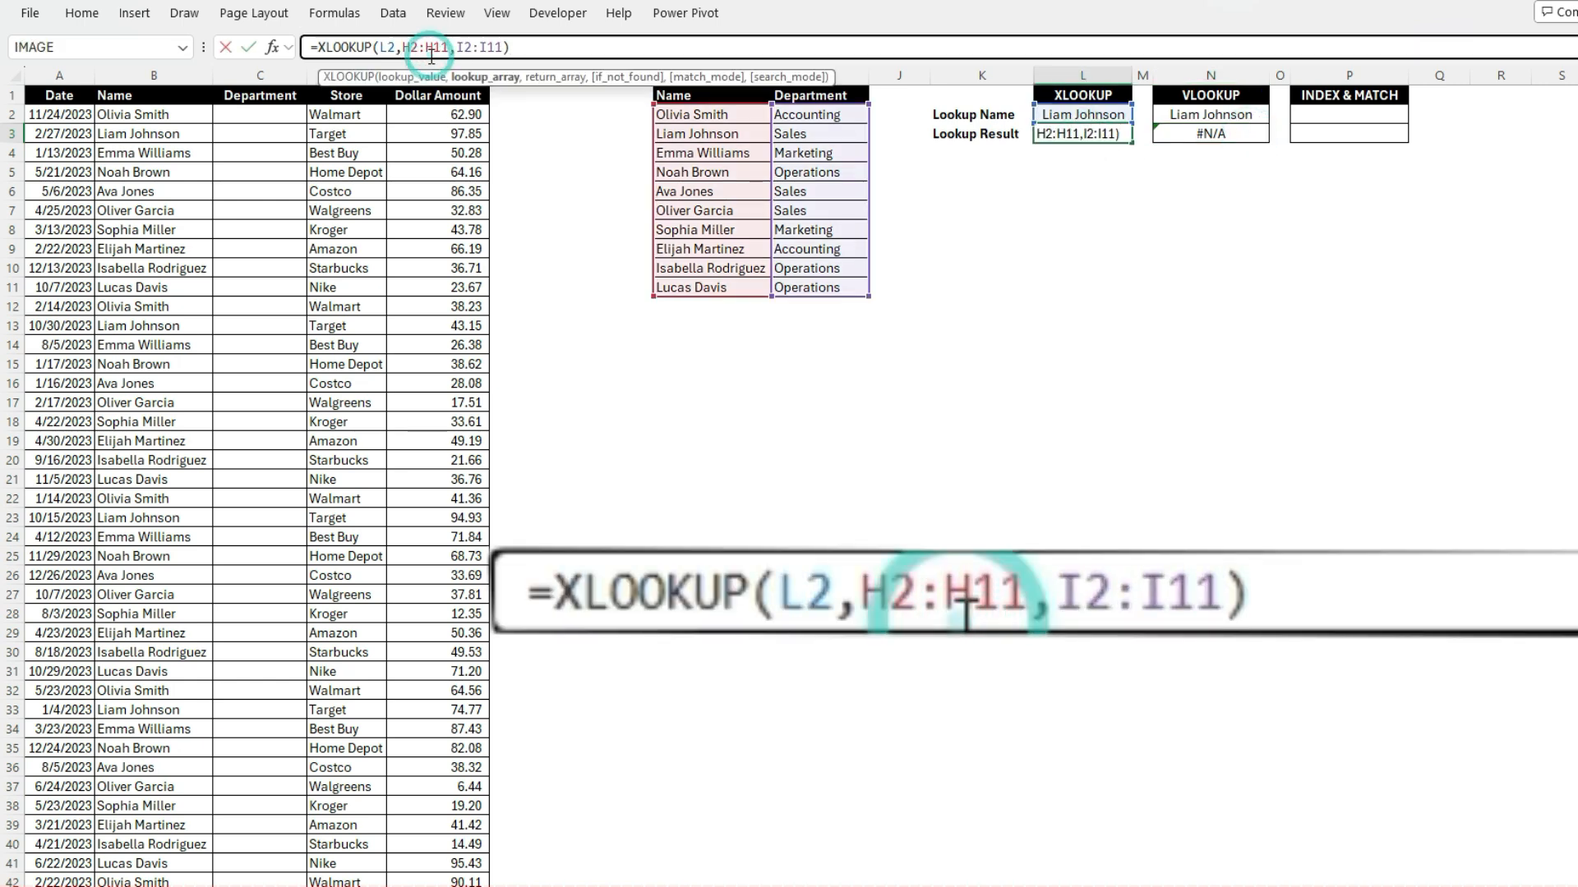
pyautogui.press('Escape')
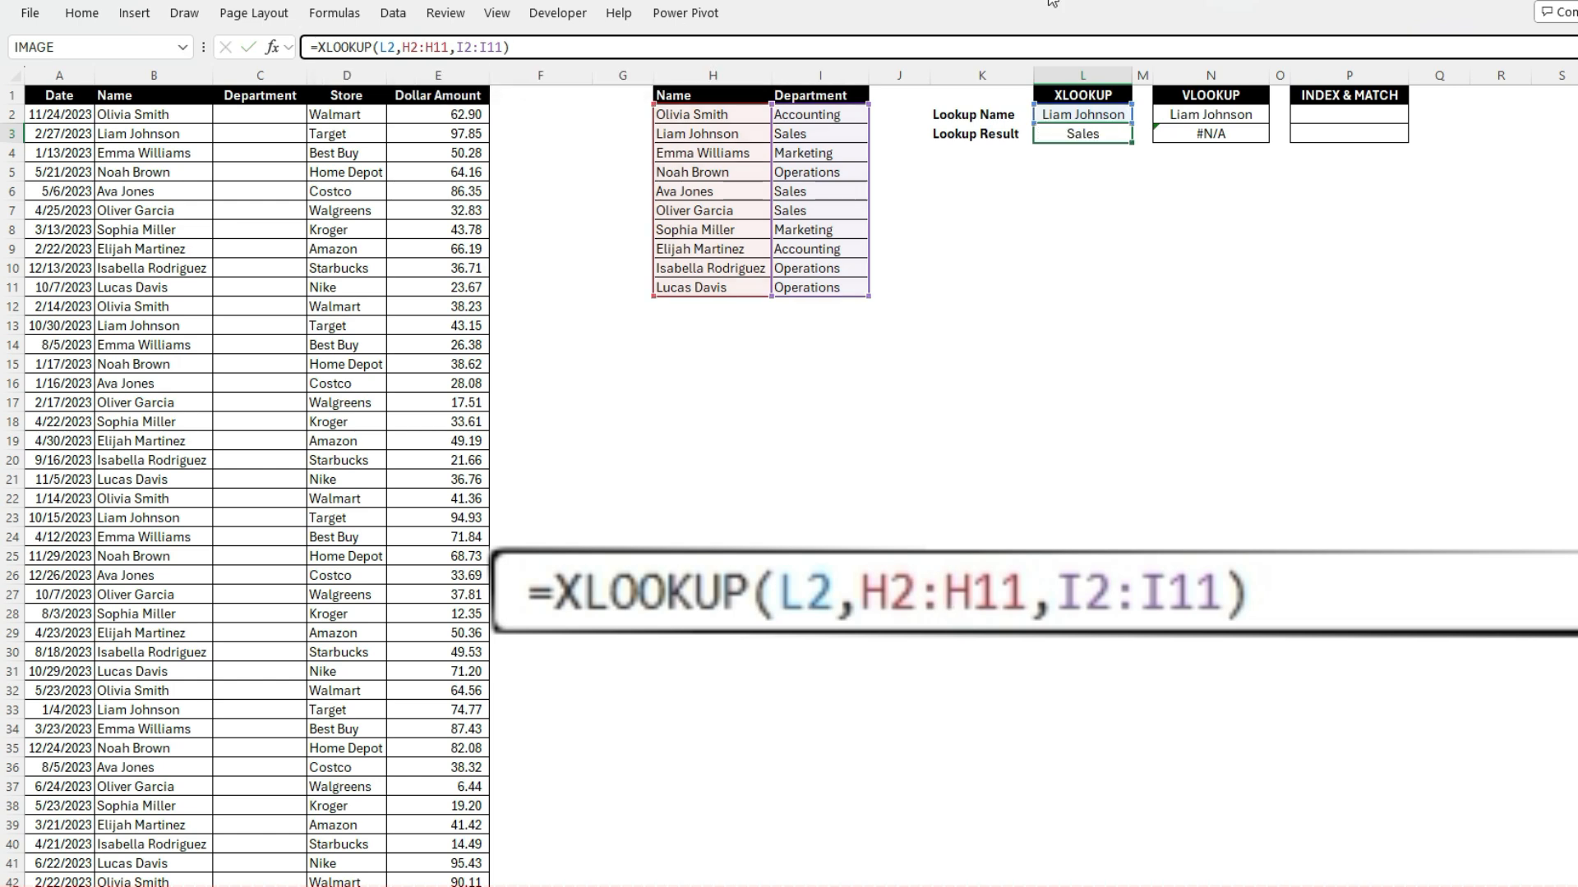
pyautogui.press('Escape')
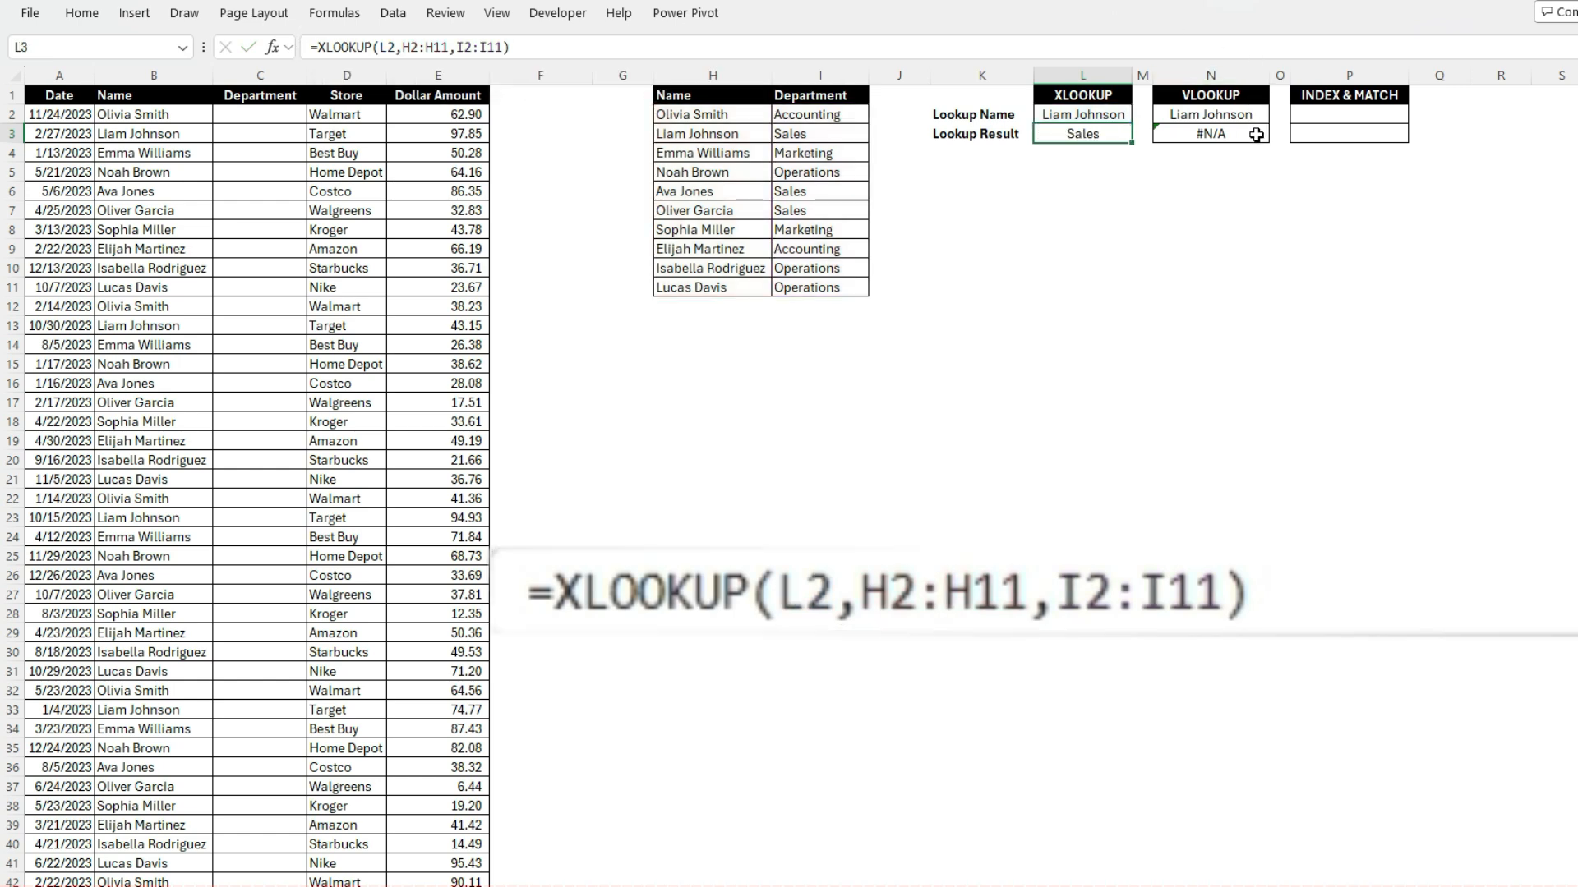
# Change the table array of the VLOOKUP formula in N3 to H:I.
pyautogui.click(1257, 135)
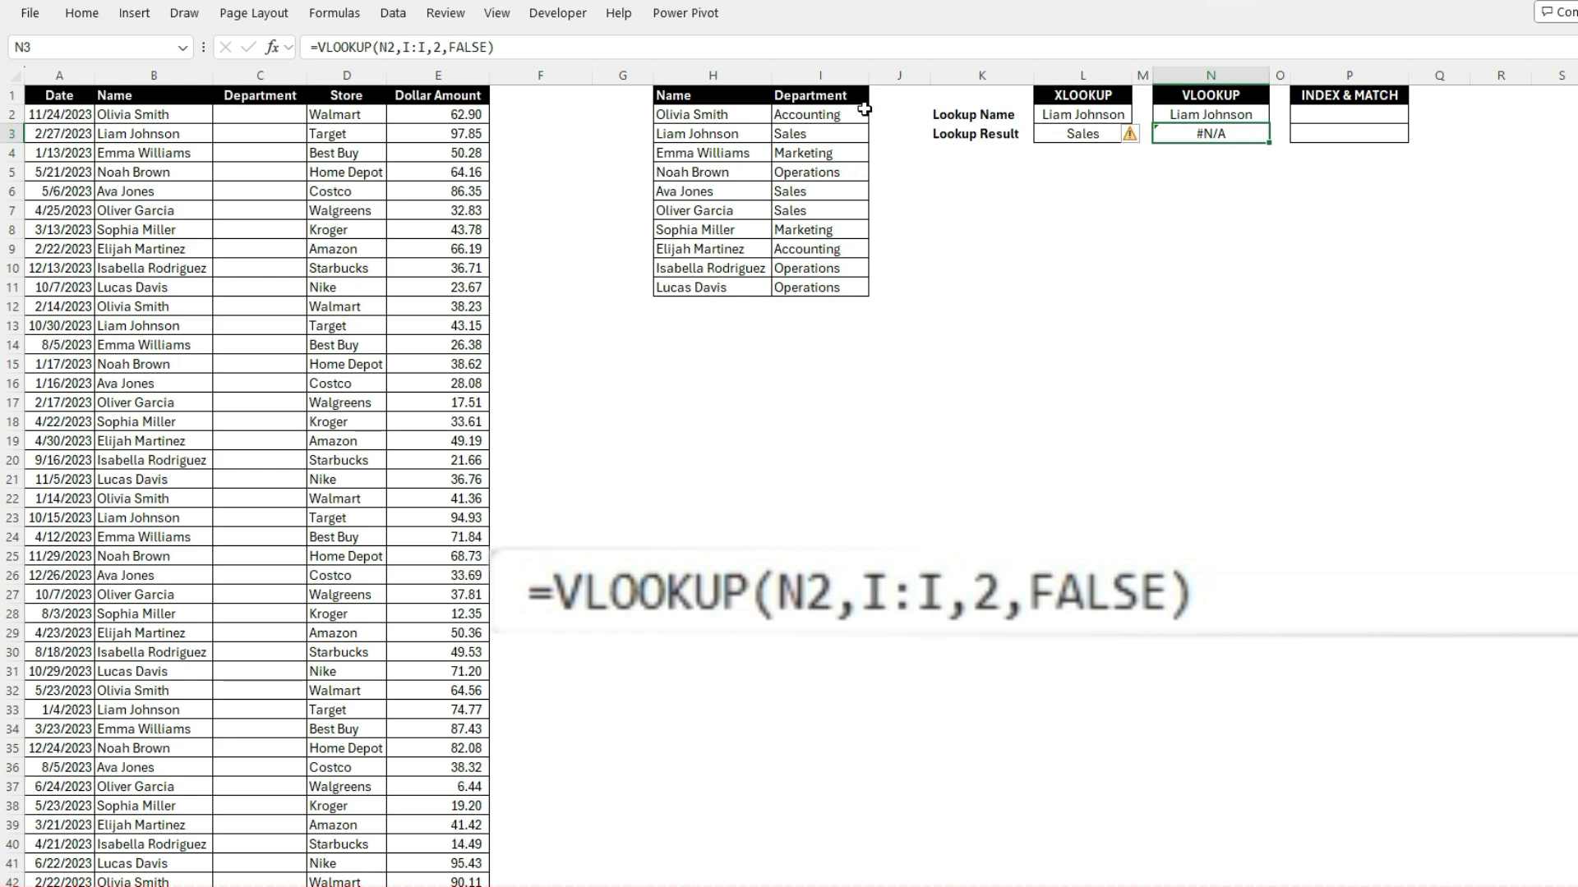
pyautogui.click(424, 47)
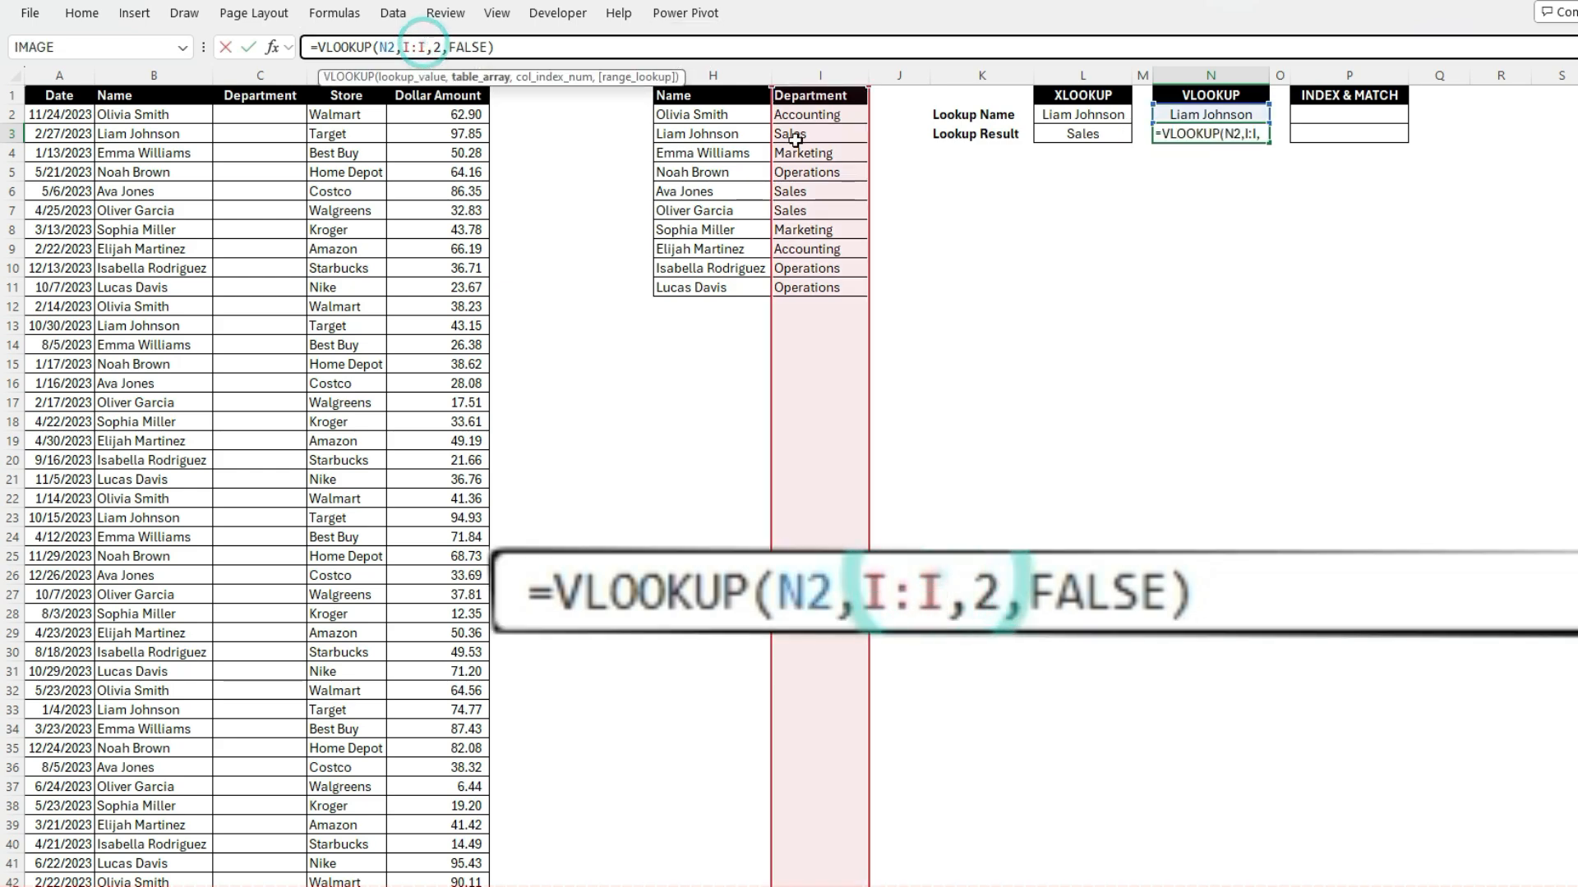
pyautogui.press('BackSpace')
pyautogui.press('BackSpace')
pyautogui.press('BackSpace')
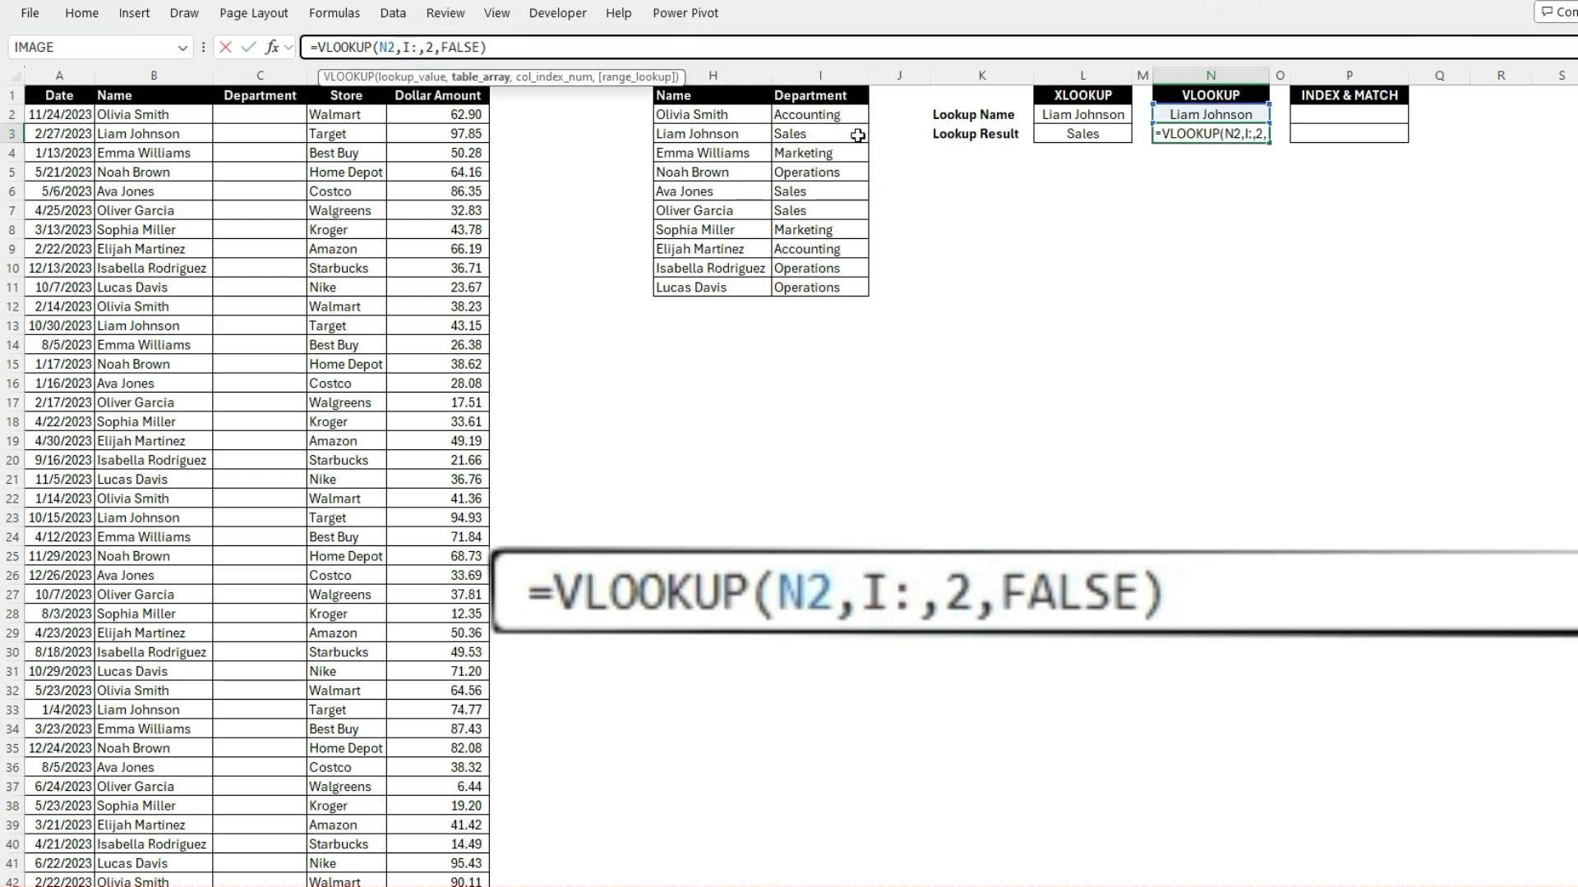
pyautogui.write('H:I')
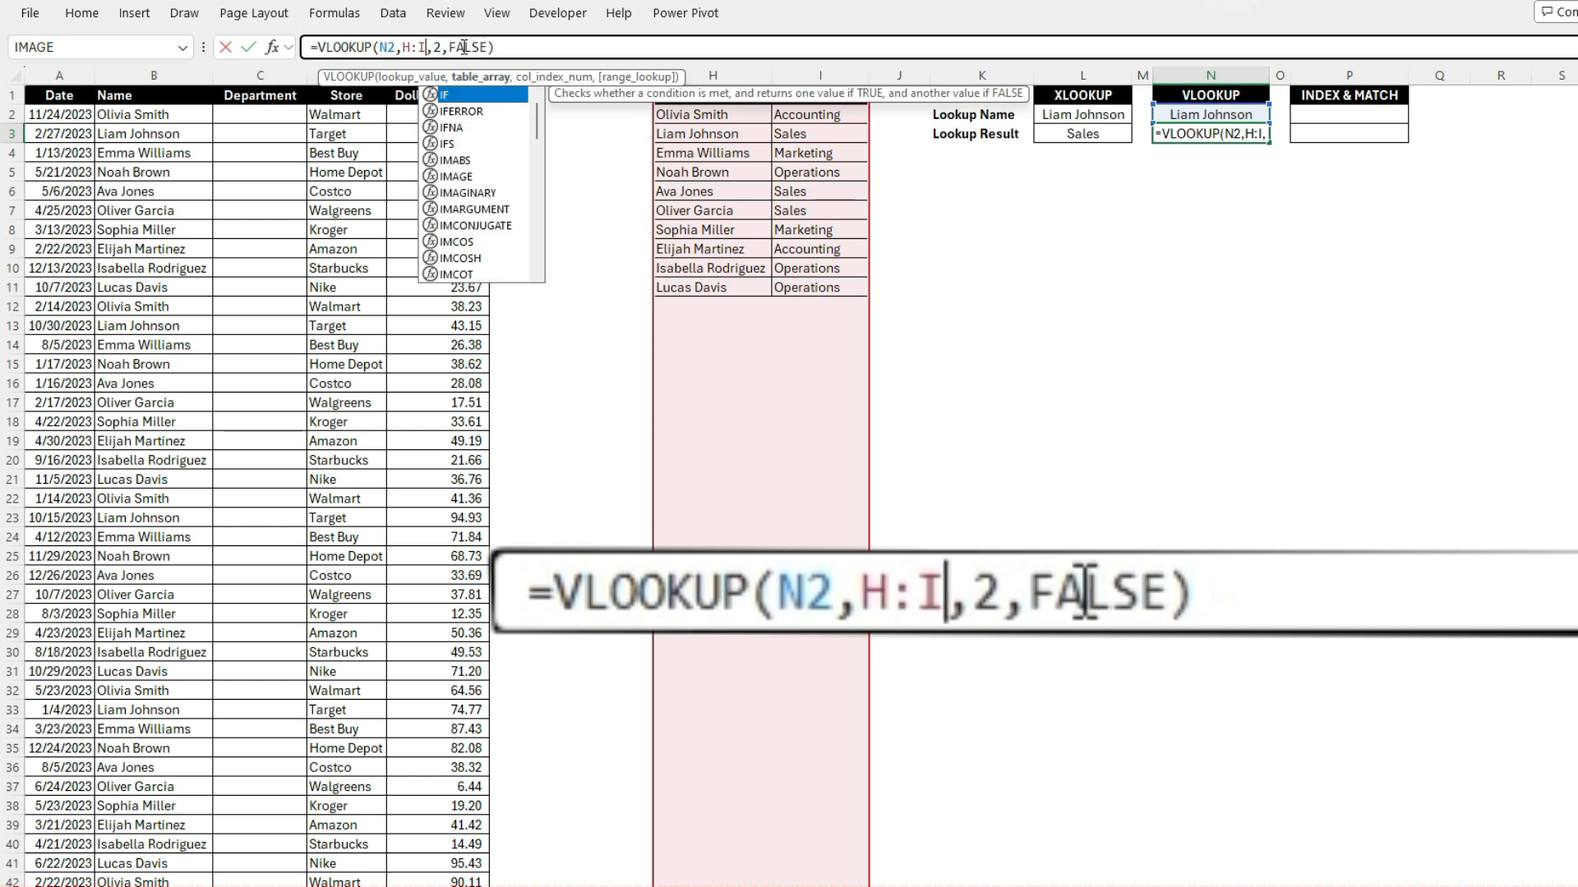
pyautogui.click(437, 43)
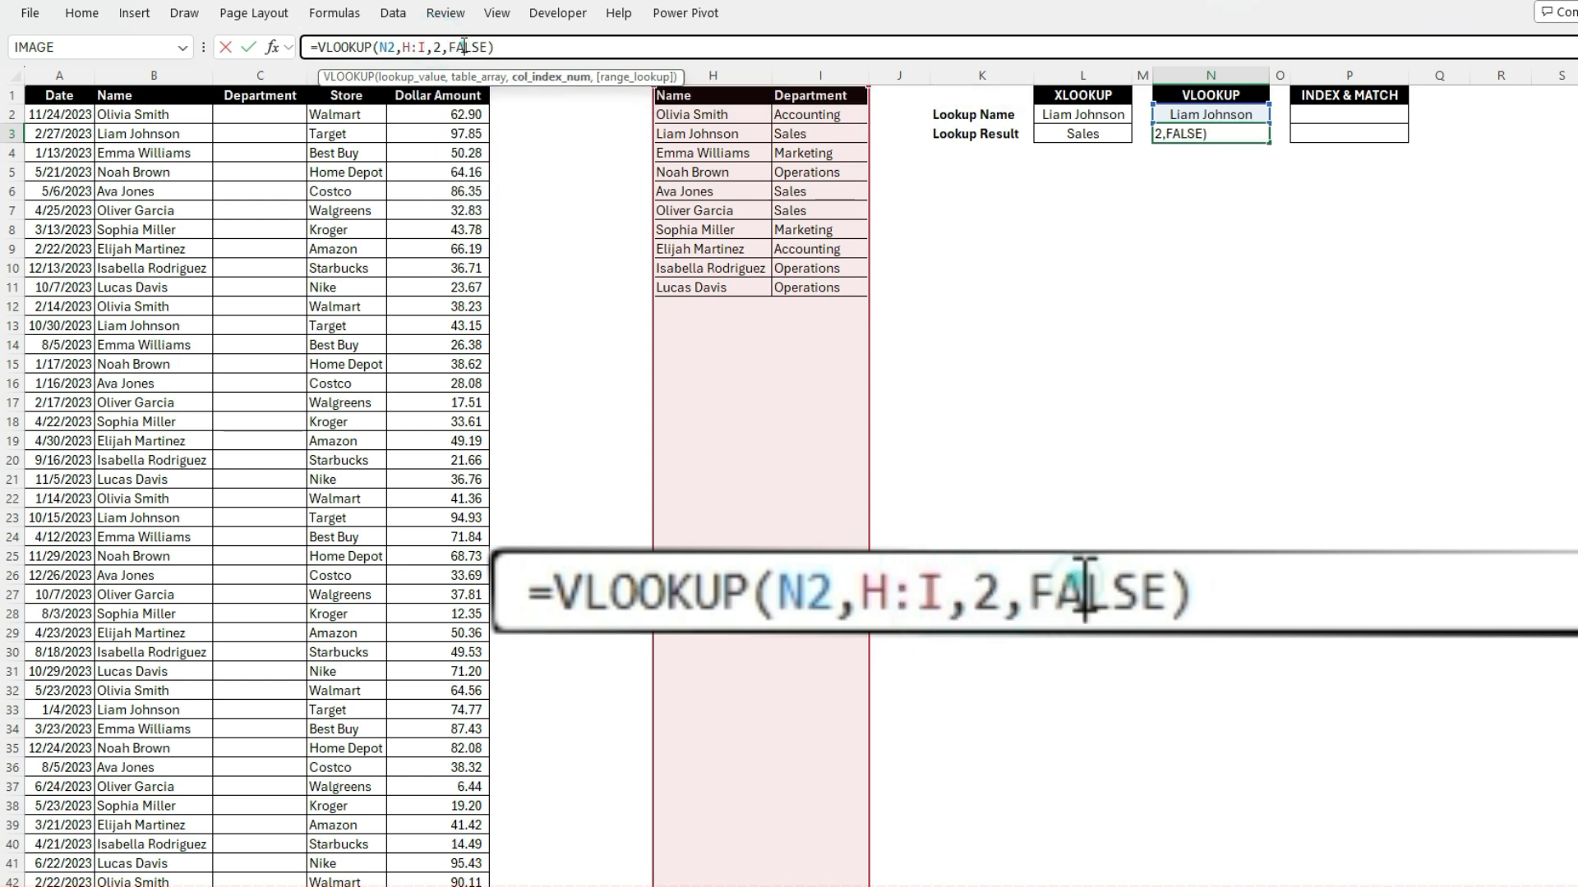
pyautogui.press('Return')
pyautogui.press('Up')
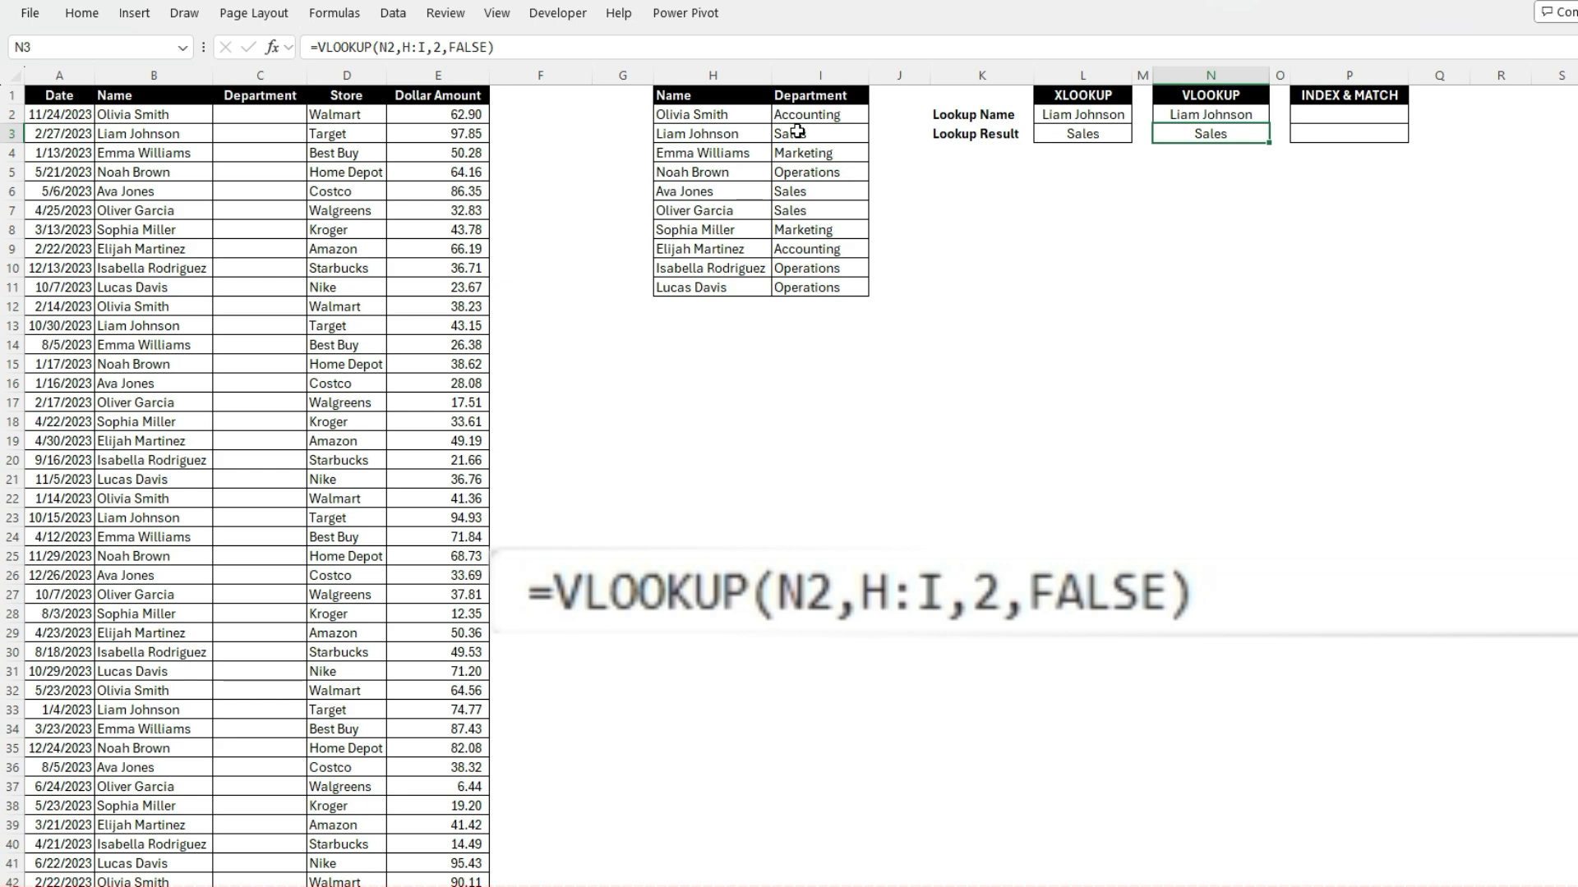
# Set the column index number of the VLOOKUP formula in N3 to 1.
pyautogui.click(437, 48)
pyautogui.press('Left')
pyautogui.press('Delete')
pyautogui.write('1')
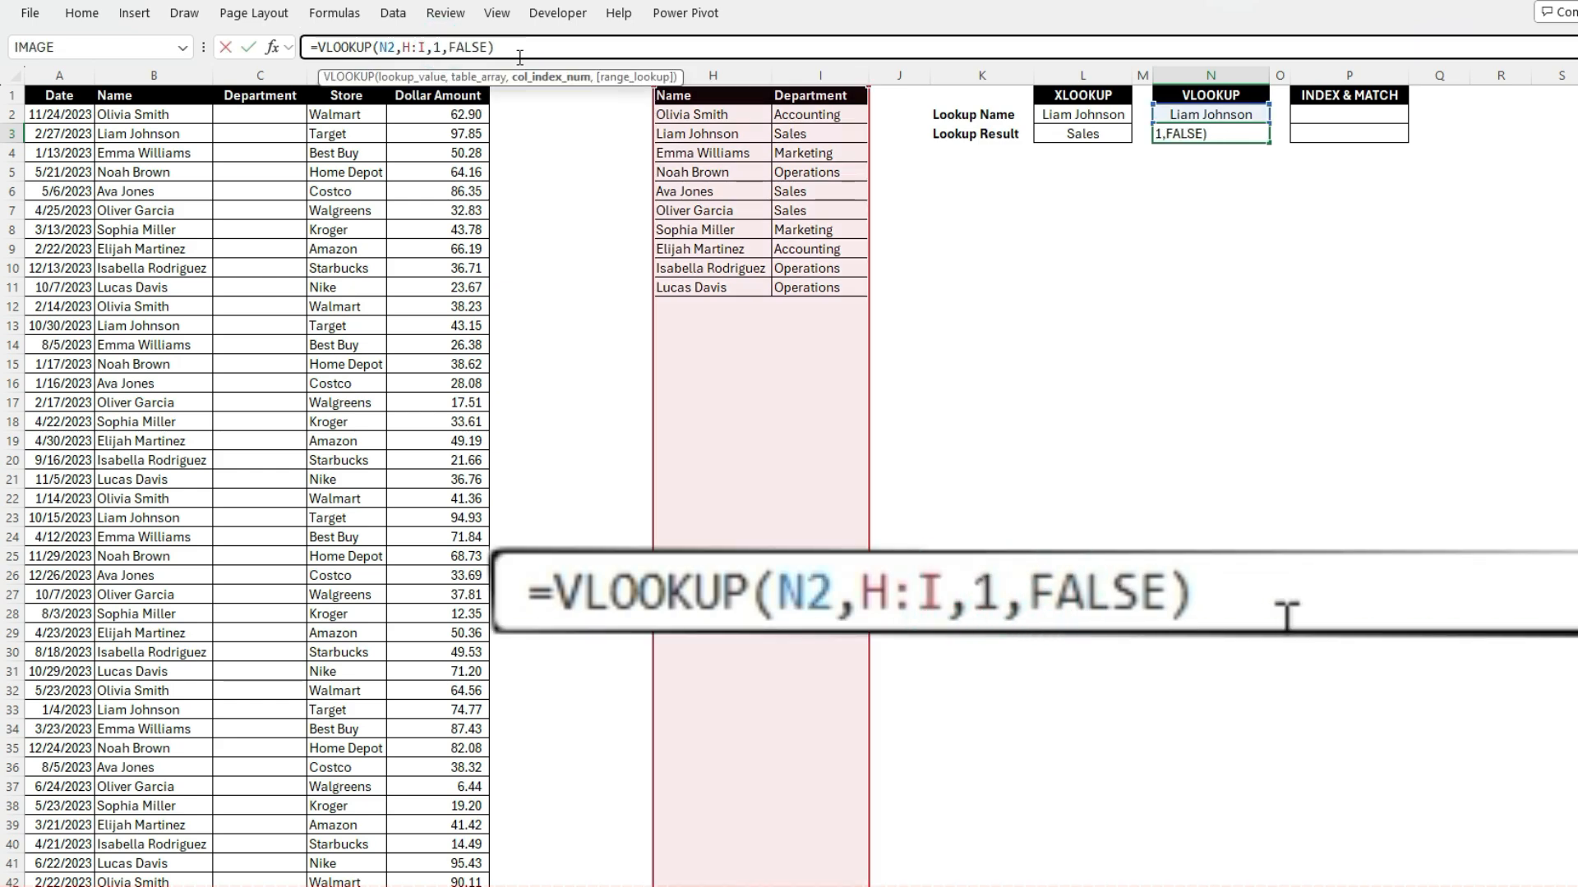
pyautogui.press('Return')
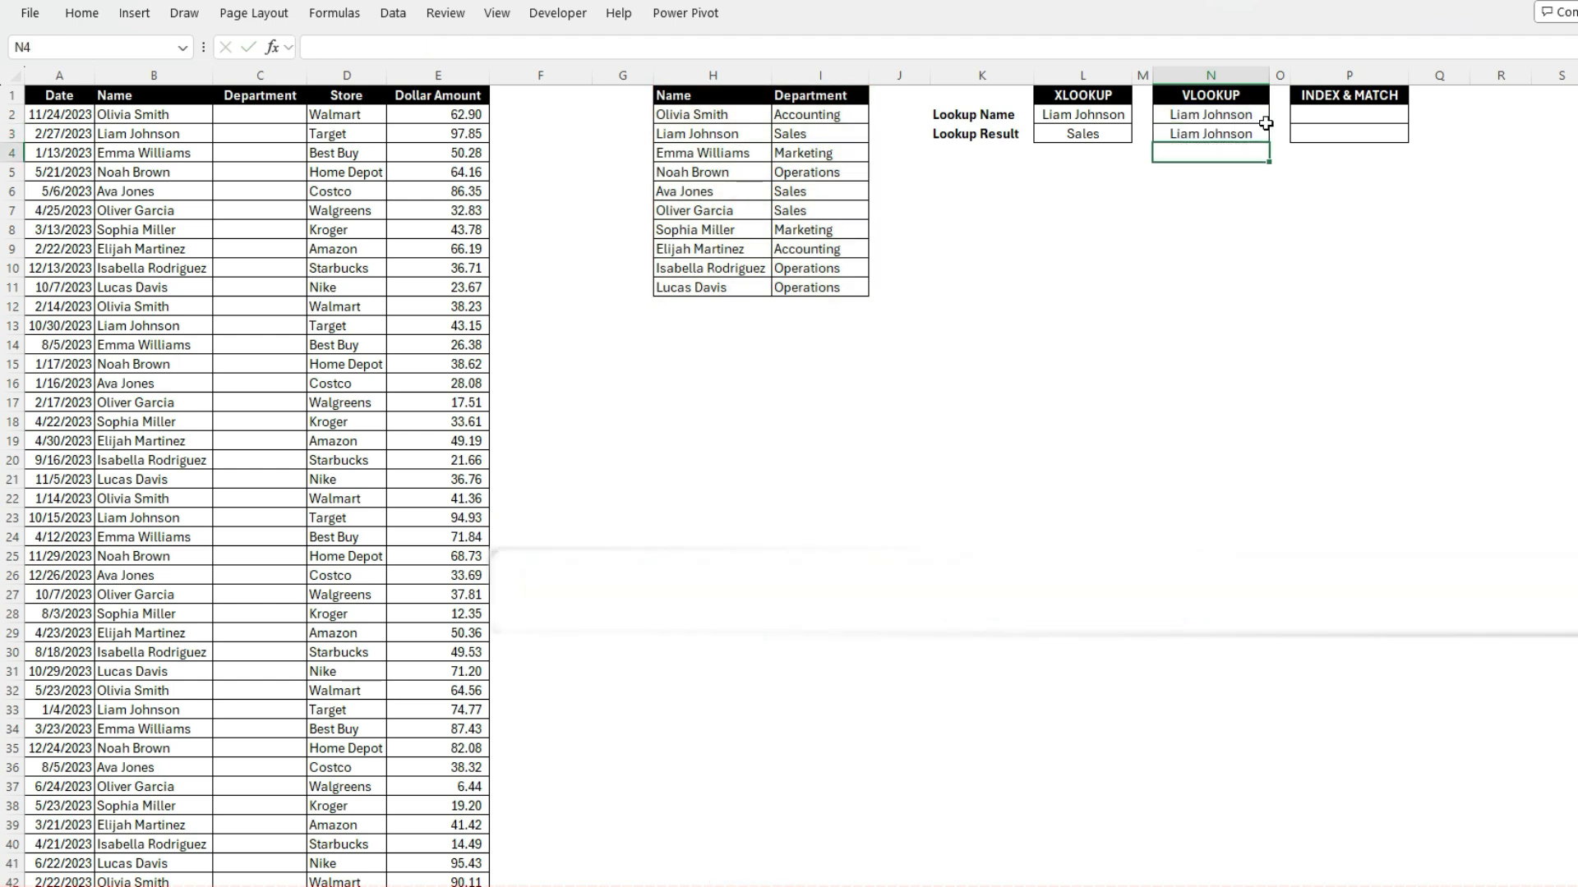
# Restore the column index number of the VLOOKUP formula in N3 to 2.
pyautogui.click(1259, 132)
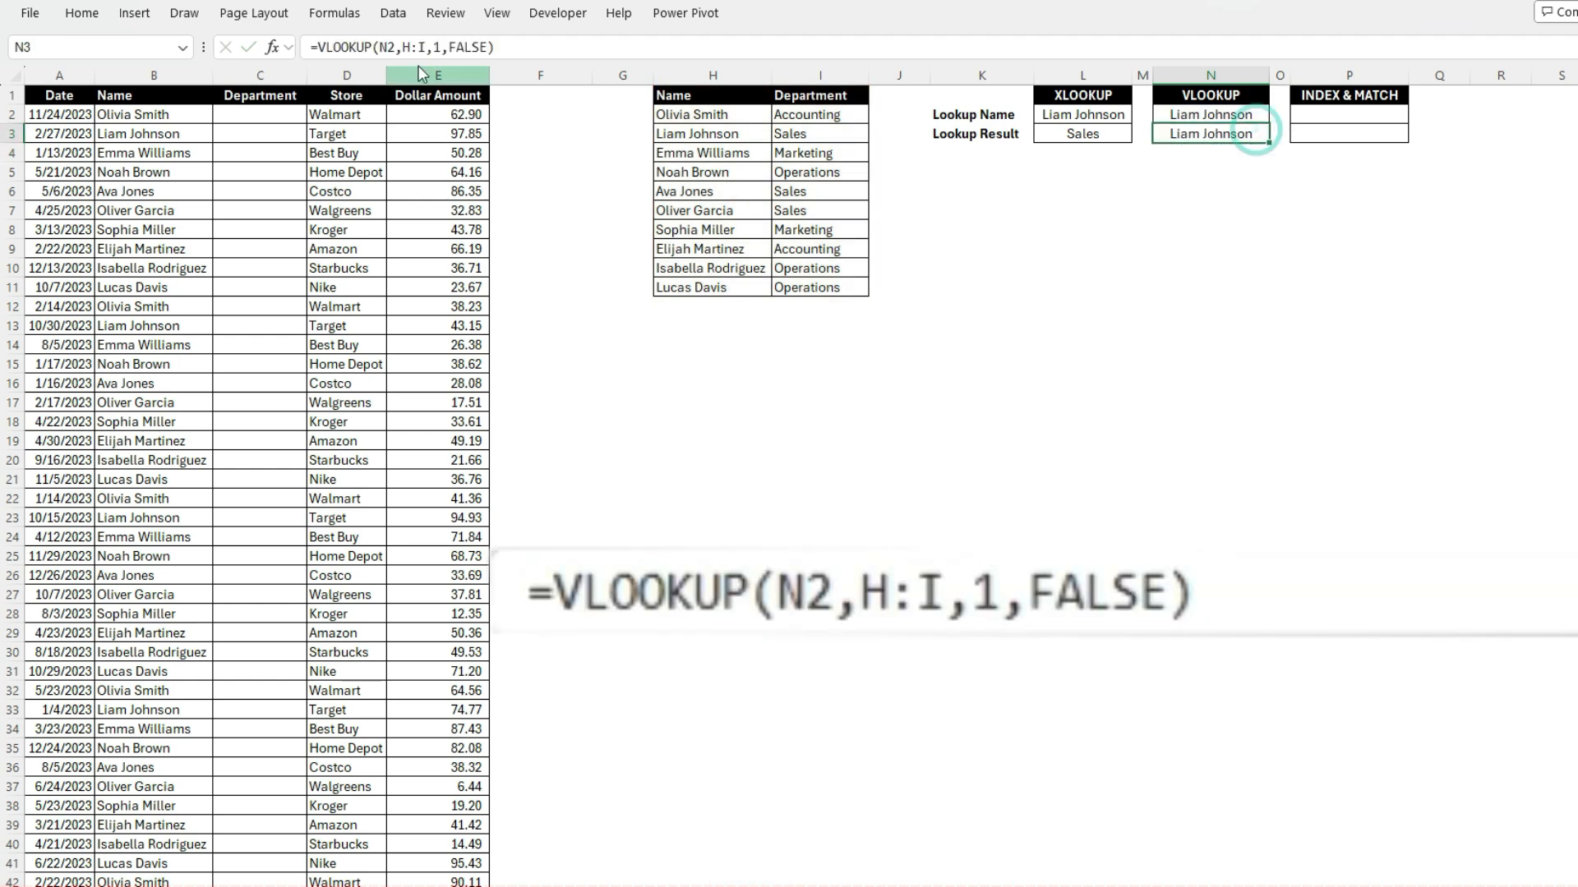
pyautogui.click(441, 46)
pyautogui.press('Left')
pyautogui.press('Delete')
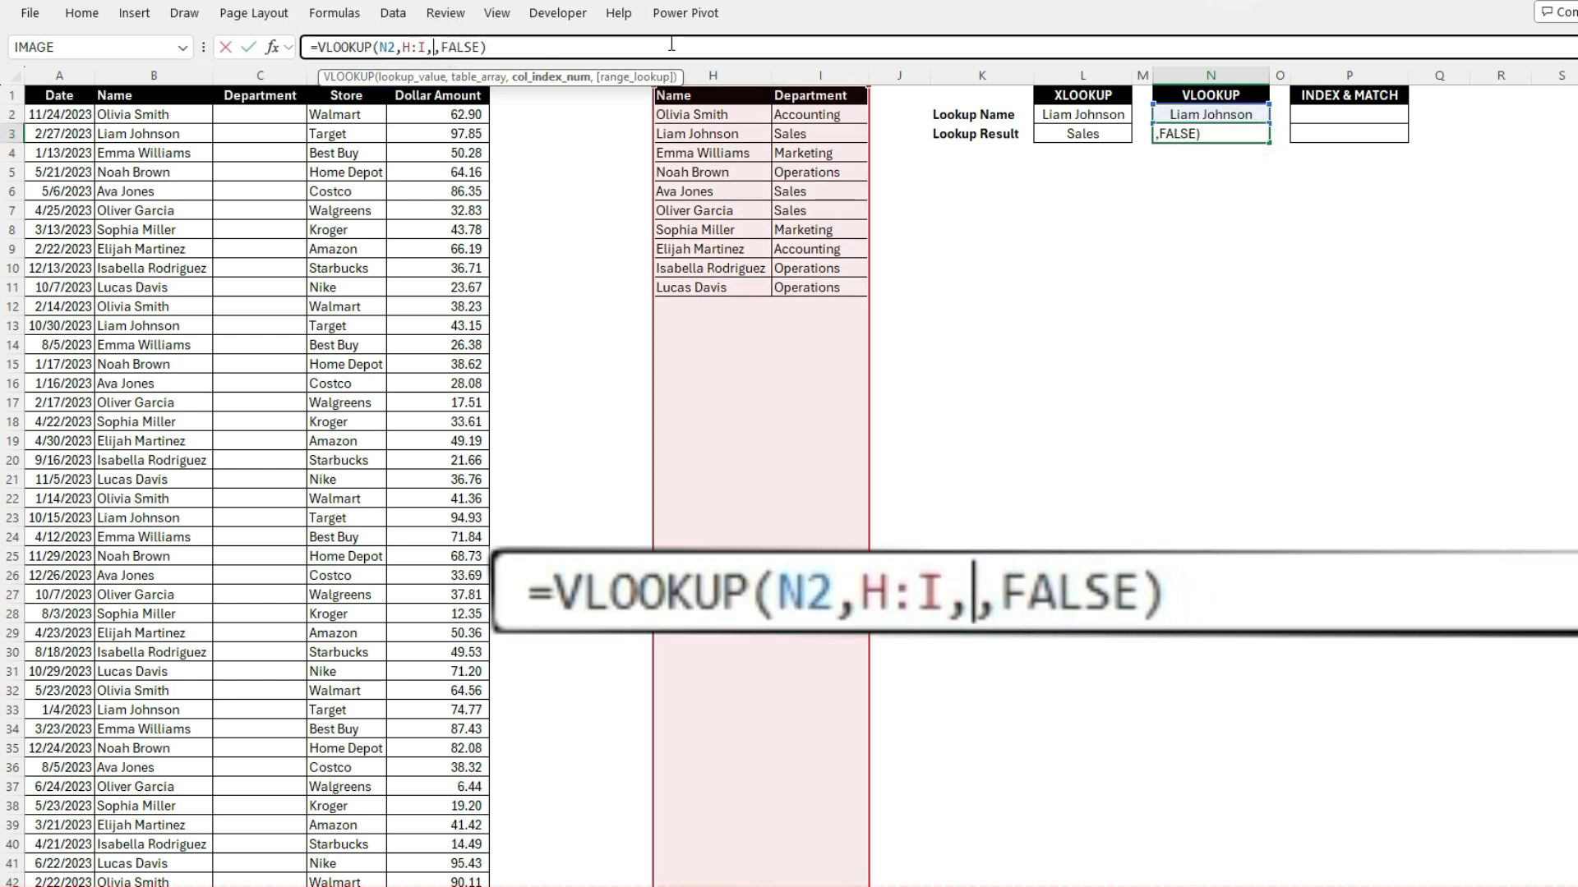
pyautogui.write('2')
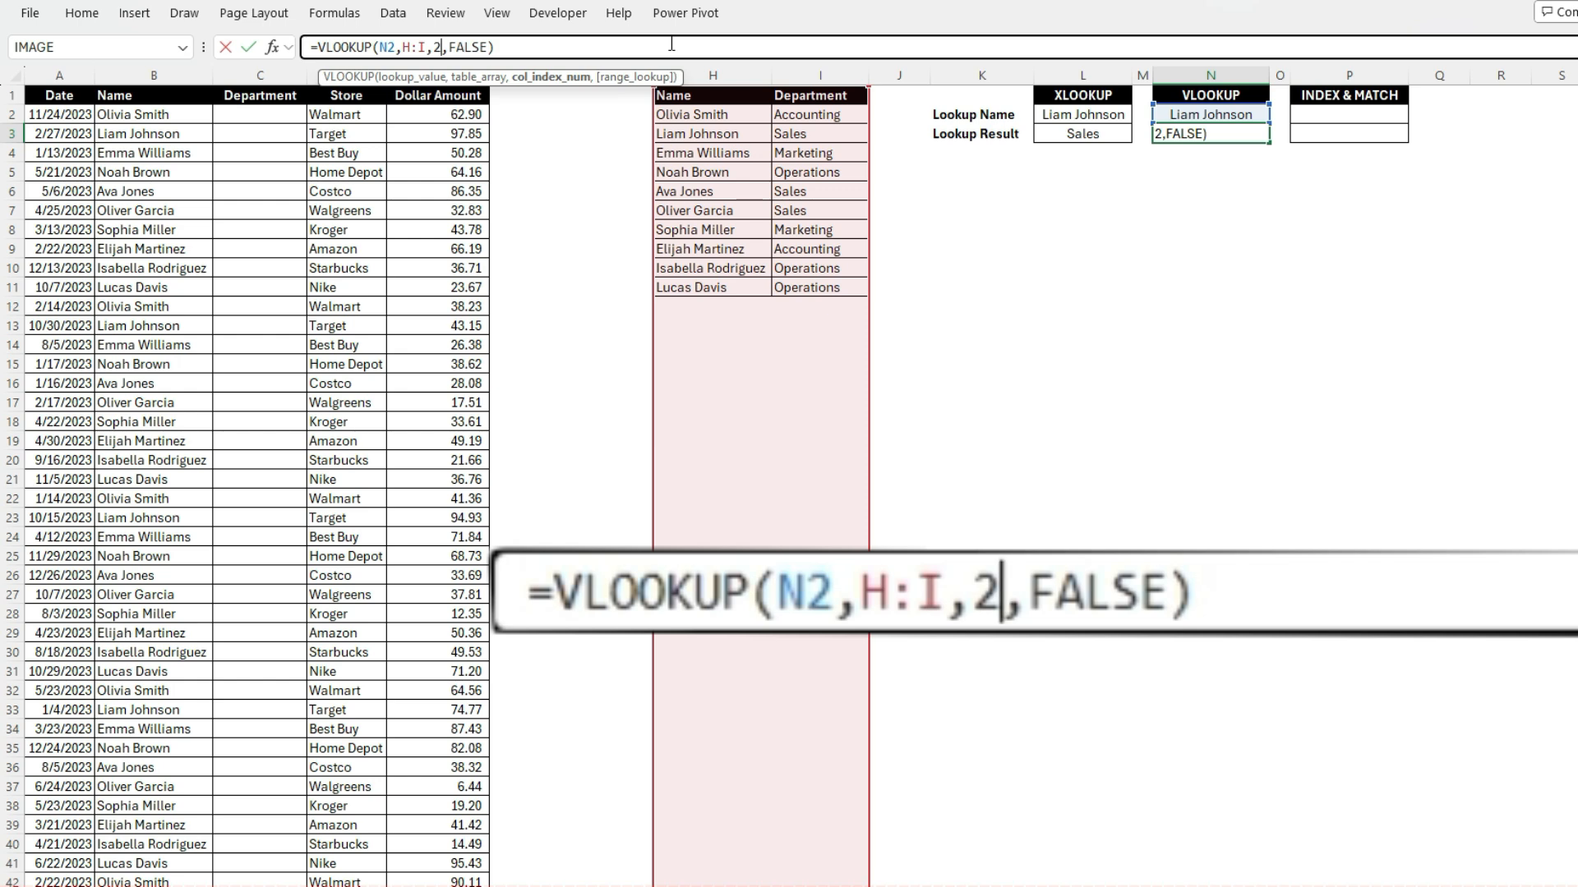
pyautogui.press('Return')
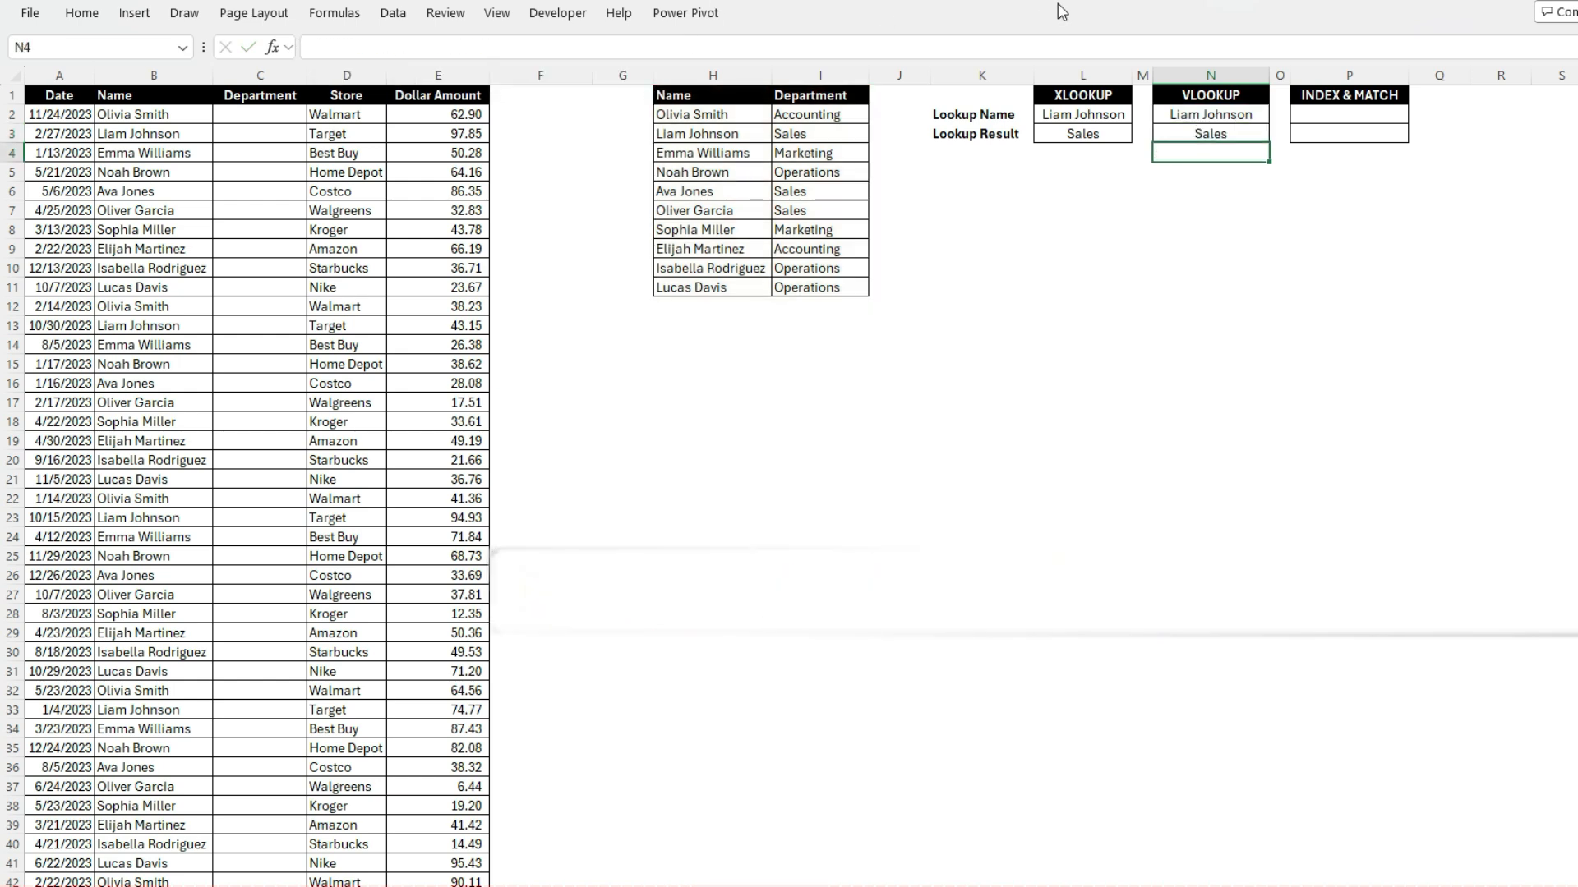
# Copy the lookup name from N2 into P2 under INDEX & MATCH.
pyautogui.click(1200, 117)
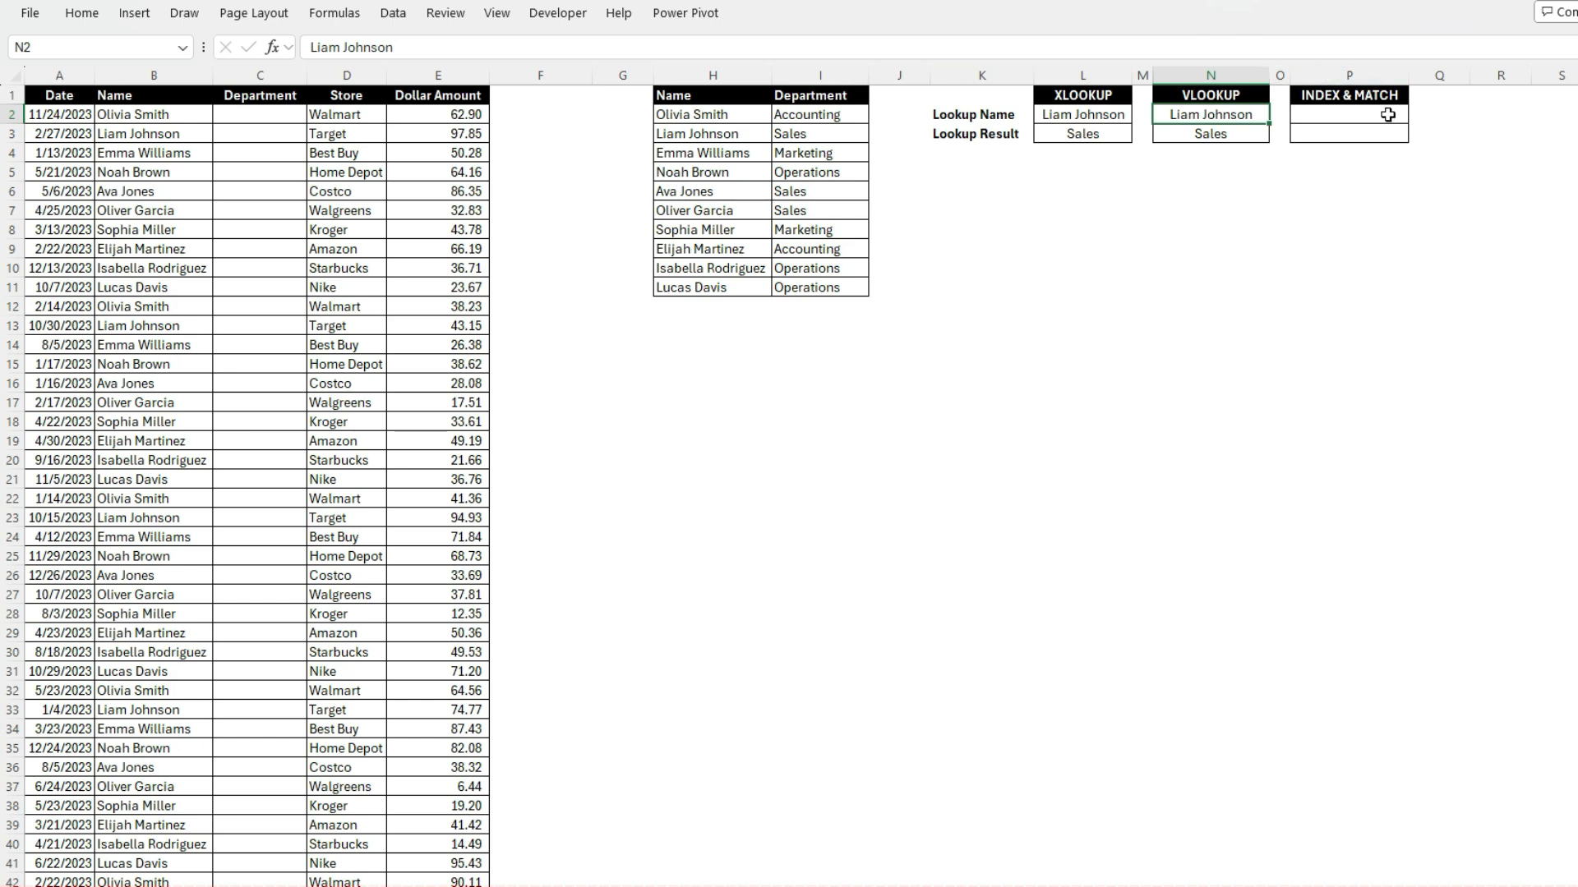
pyautogui.hotkey('ctrl', 'c')
pyautogui.click(1391, 117)
pyautogui.hotkey('ctrl', 'v')
# Begin an INDEX formula in P3 with the department range I2:I11 as its array.
pyautogui.click(1383, 136)
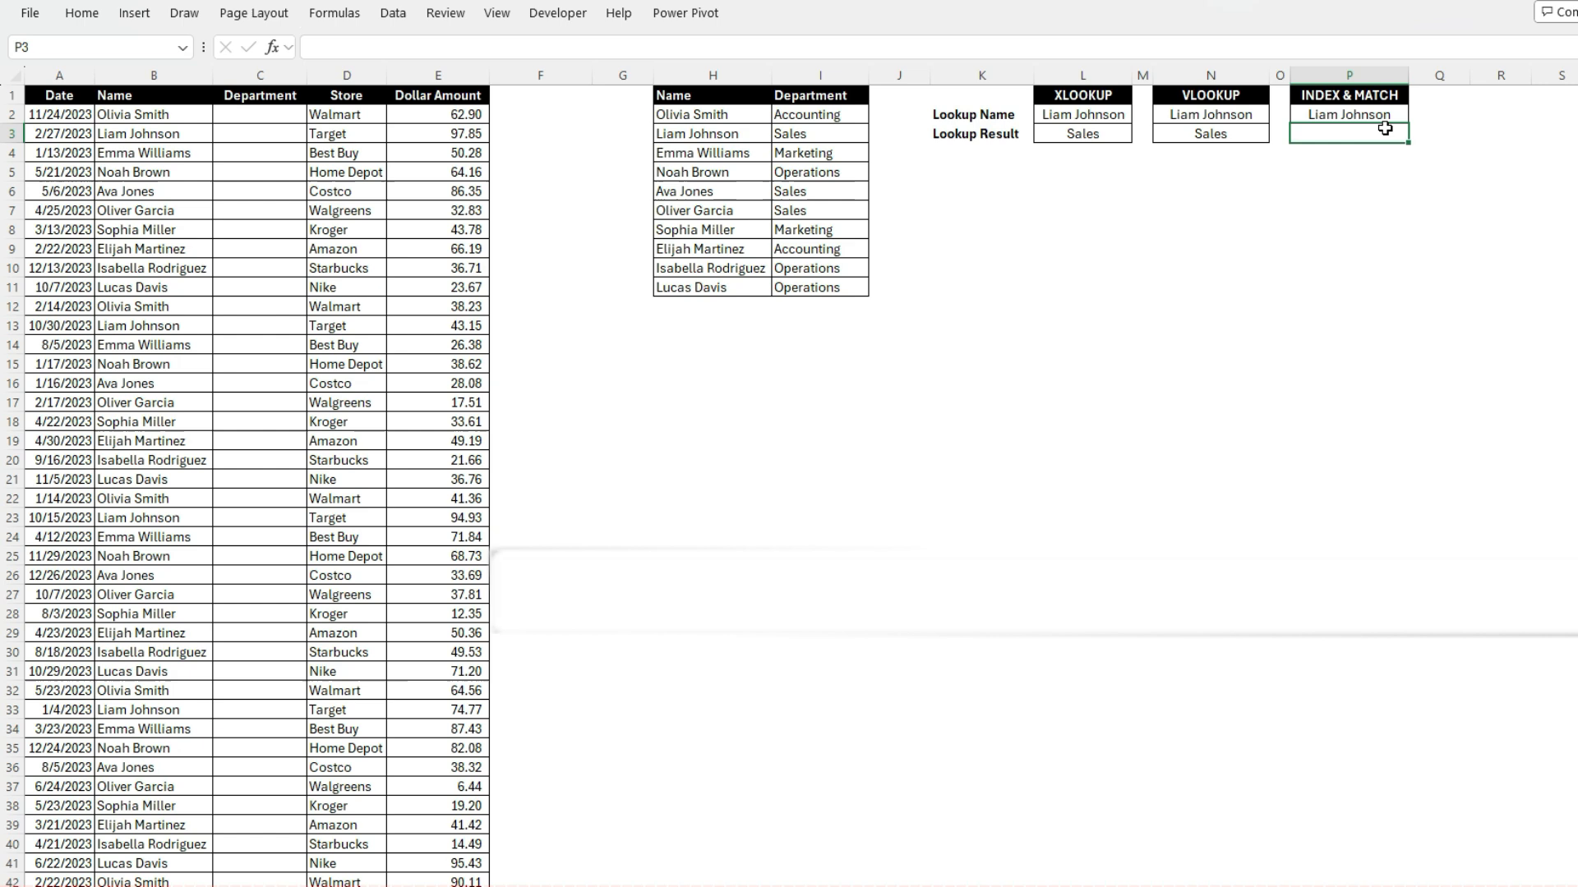
pyautogui.write('=')
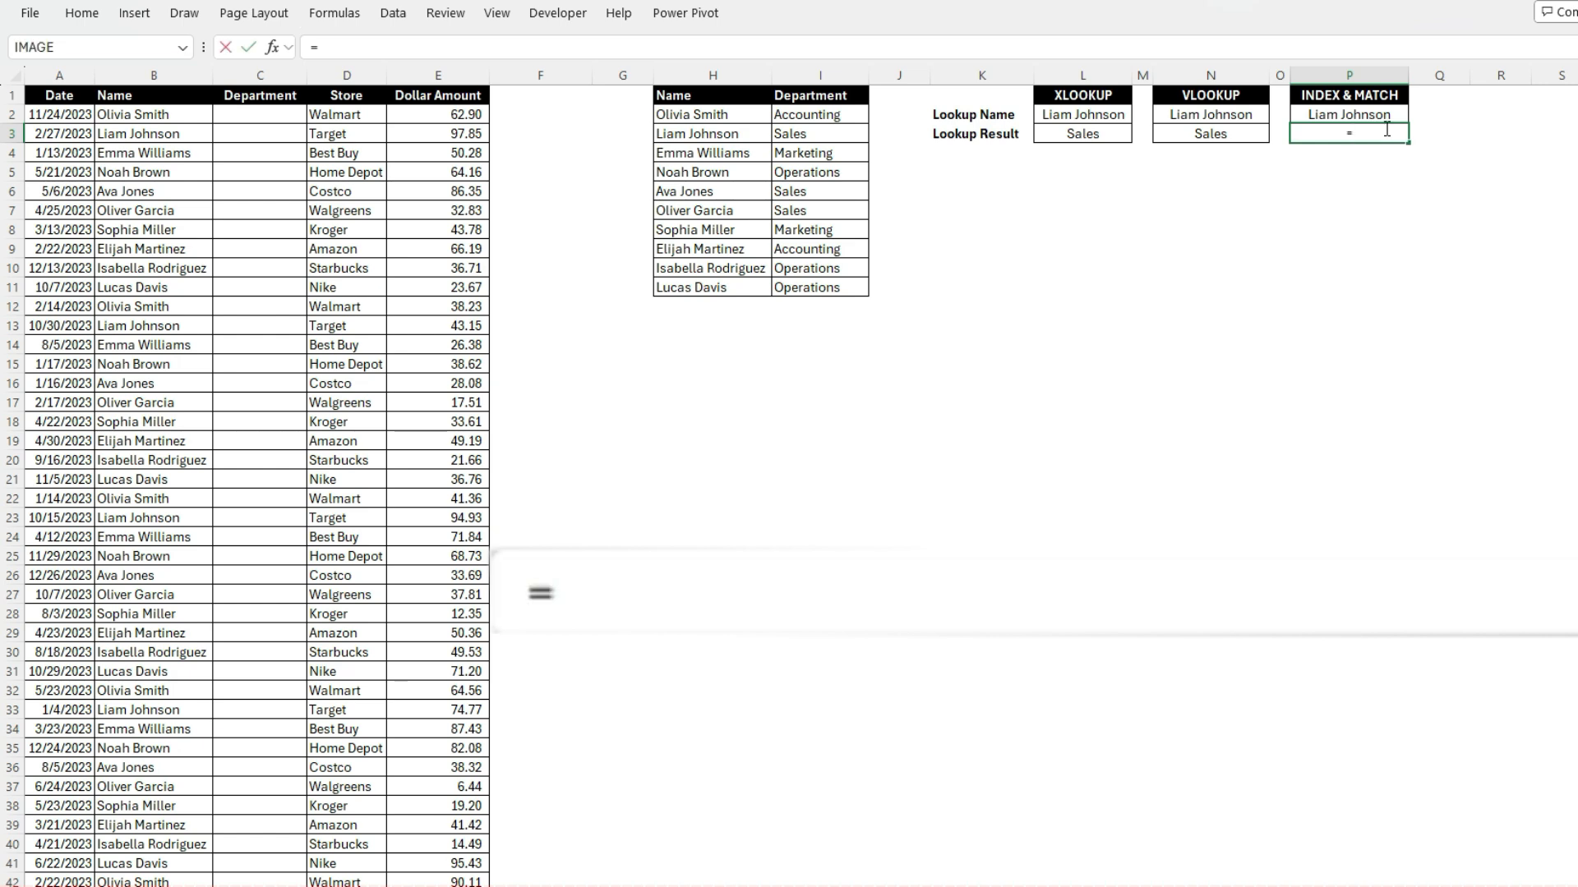
pyautogui.write('index')
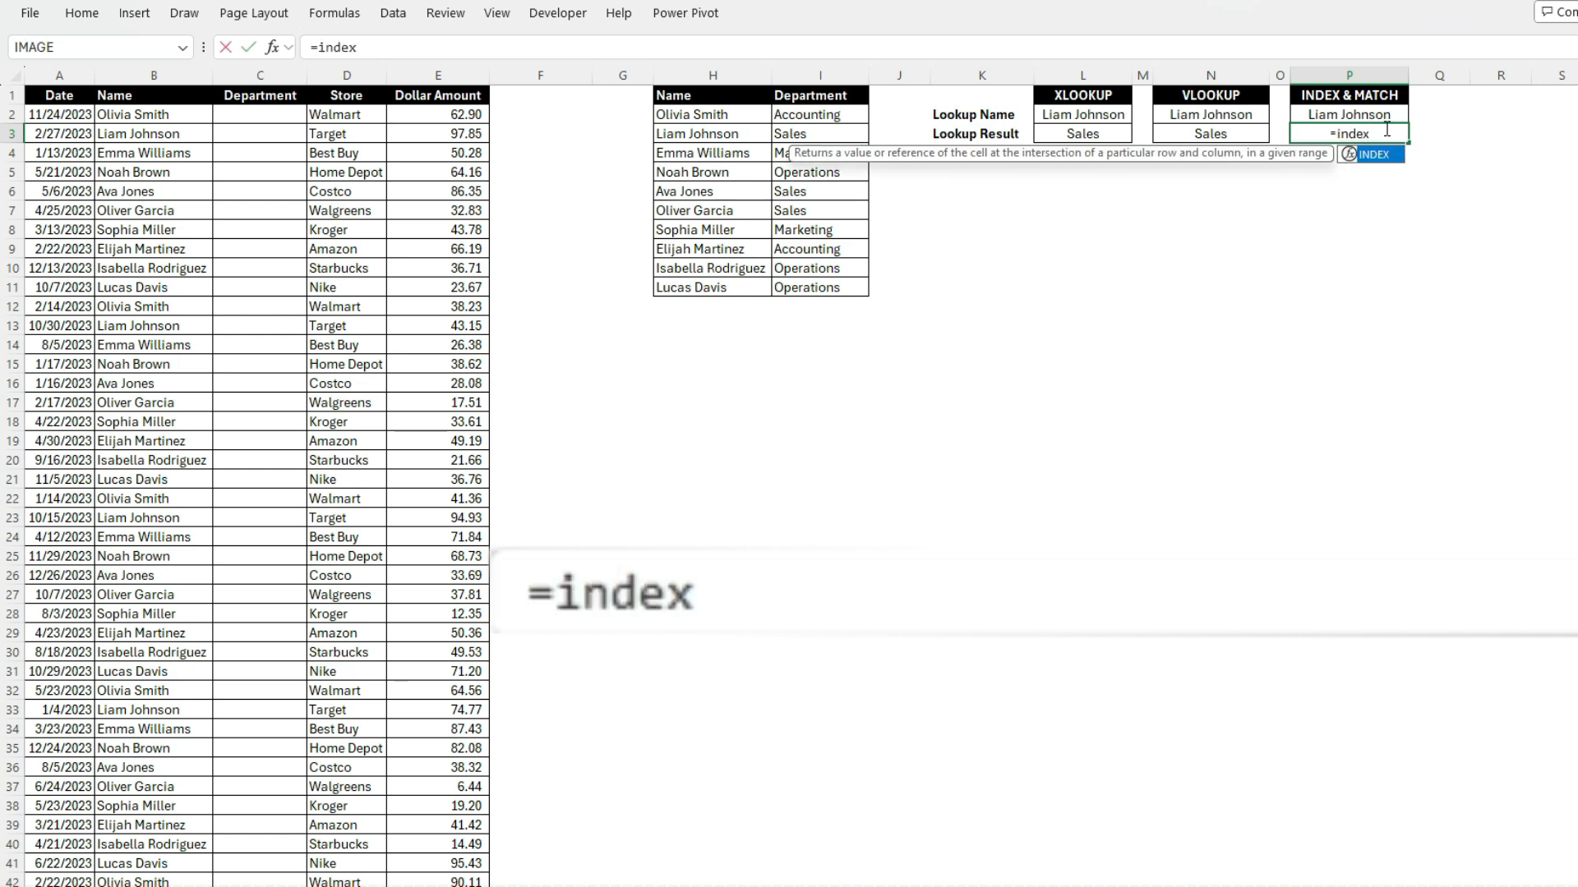
pyautogui.write('(')
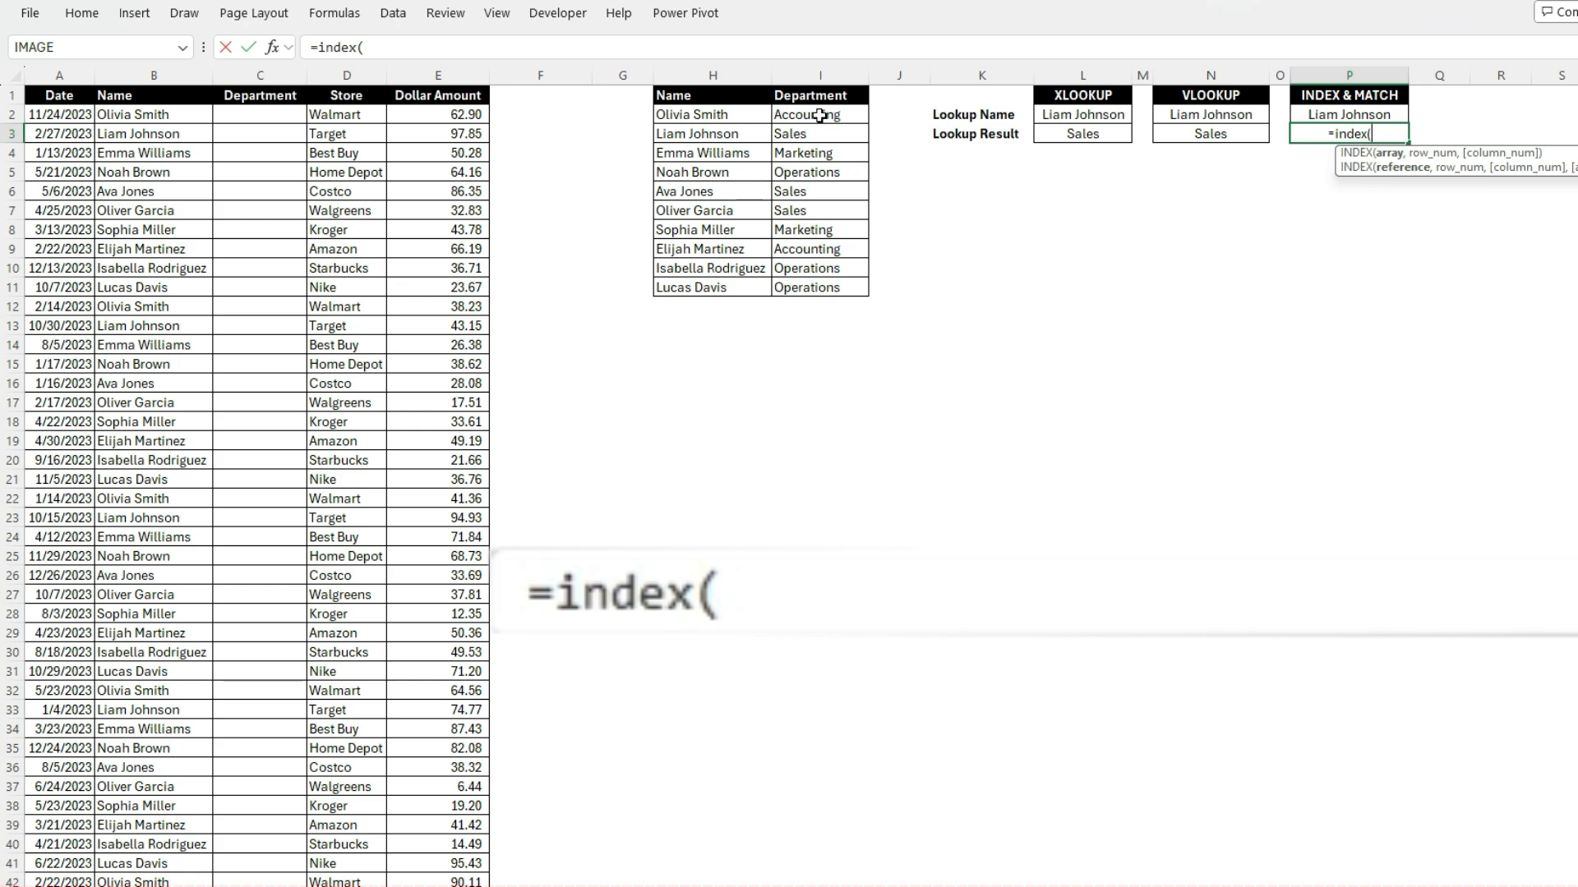
pyautogui.moveTo(819, 115); pyautogui.dragTo(808, 284)
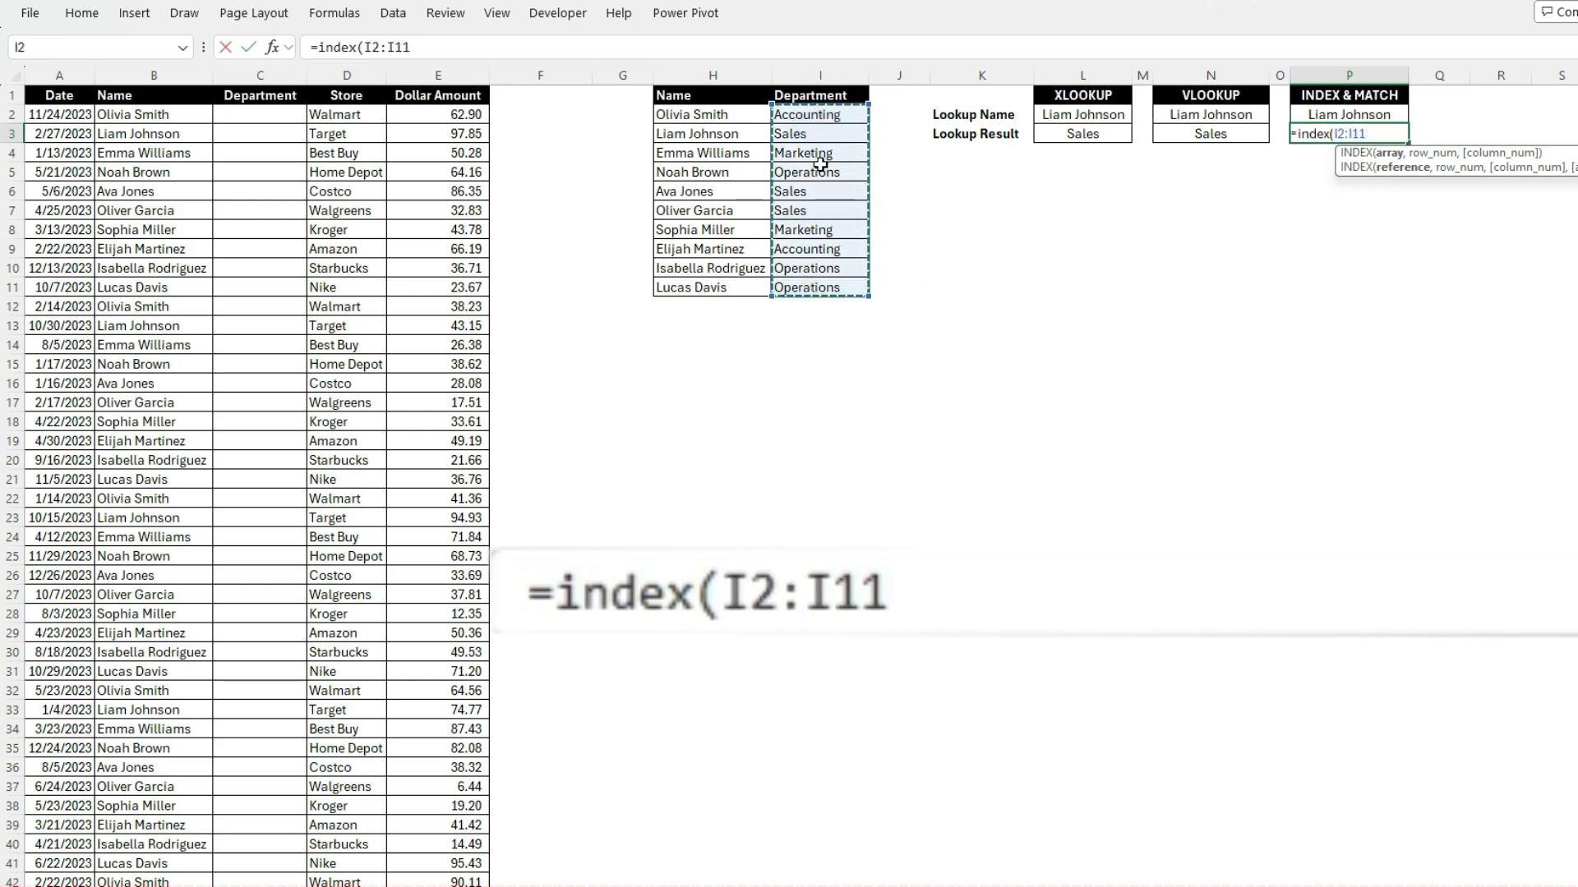
pyautogui.write(',')
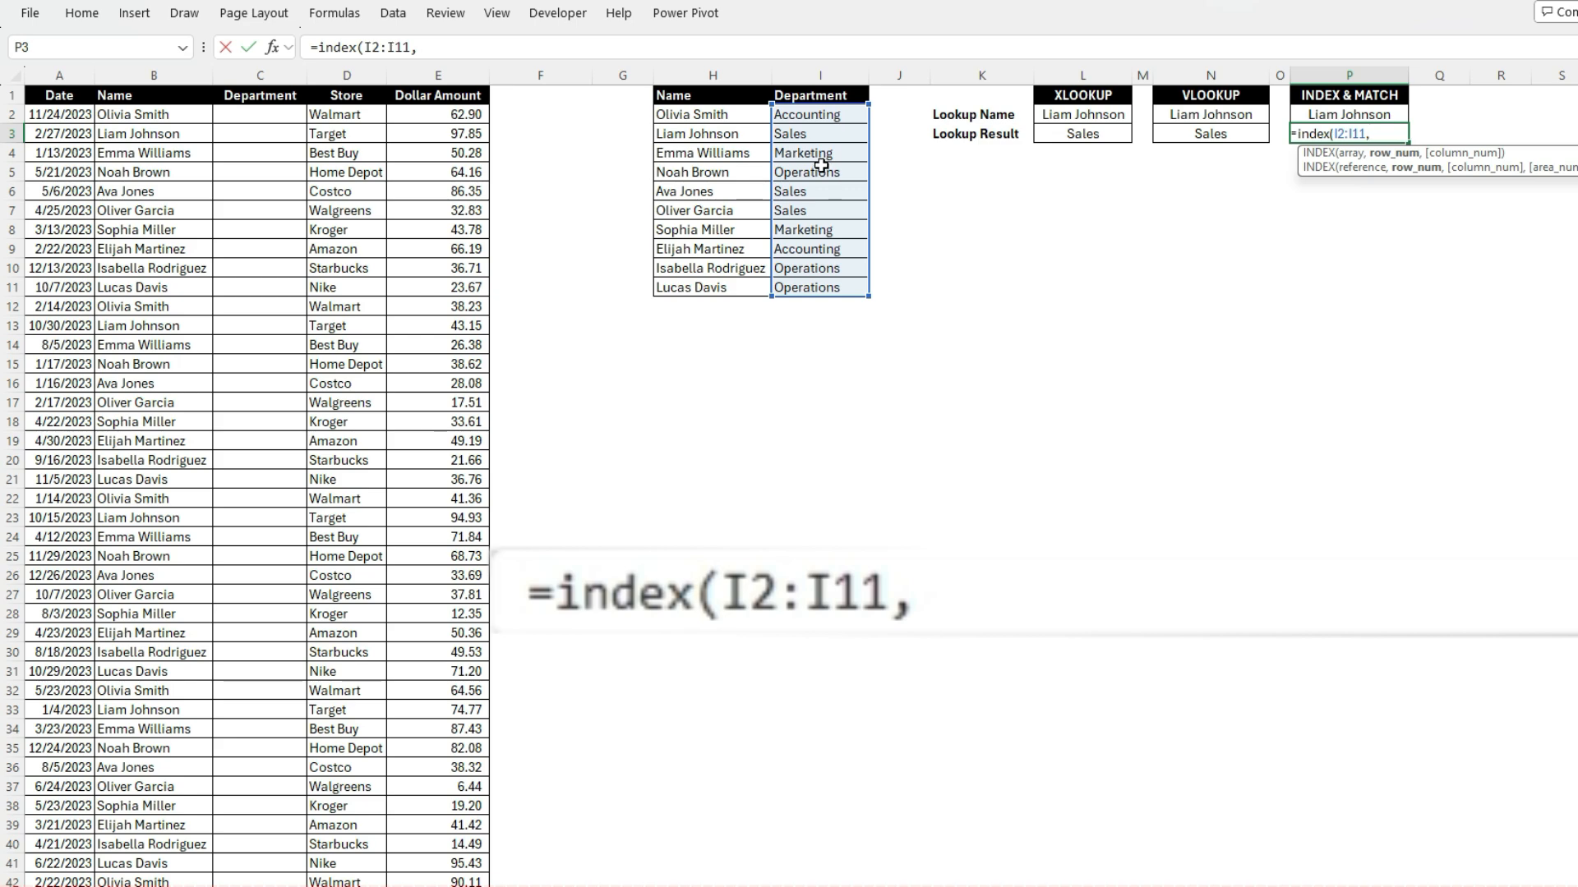
# Add MATCH(P2,H2:H11,0) as the row number argument of the INDEX formula in P3.
pyautogui.write('match(')
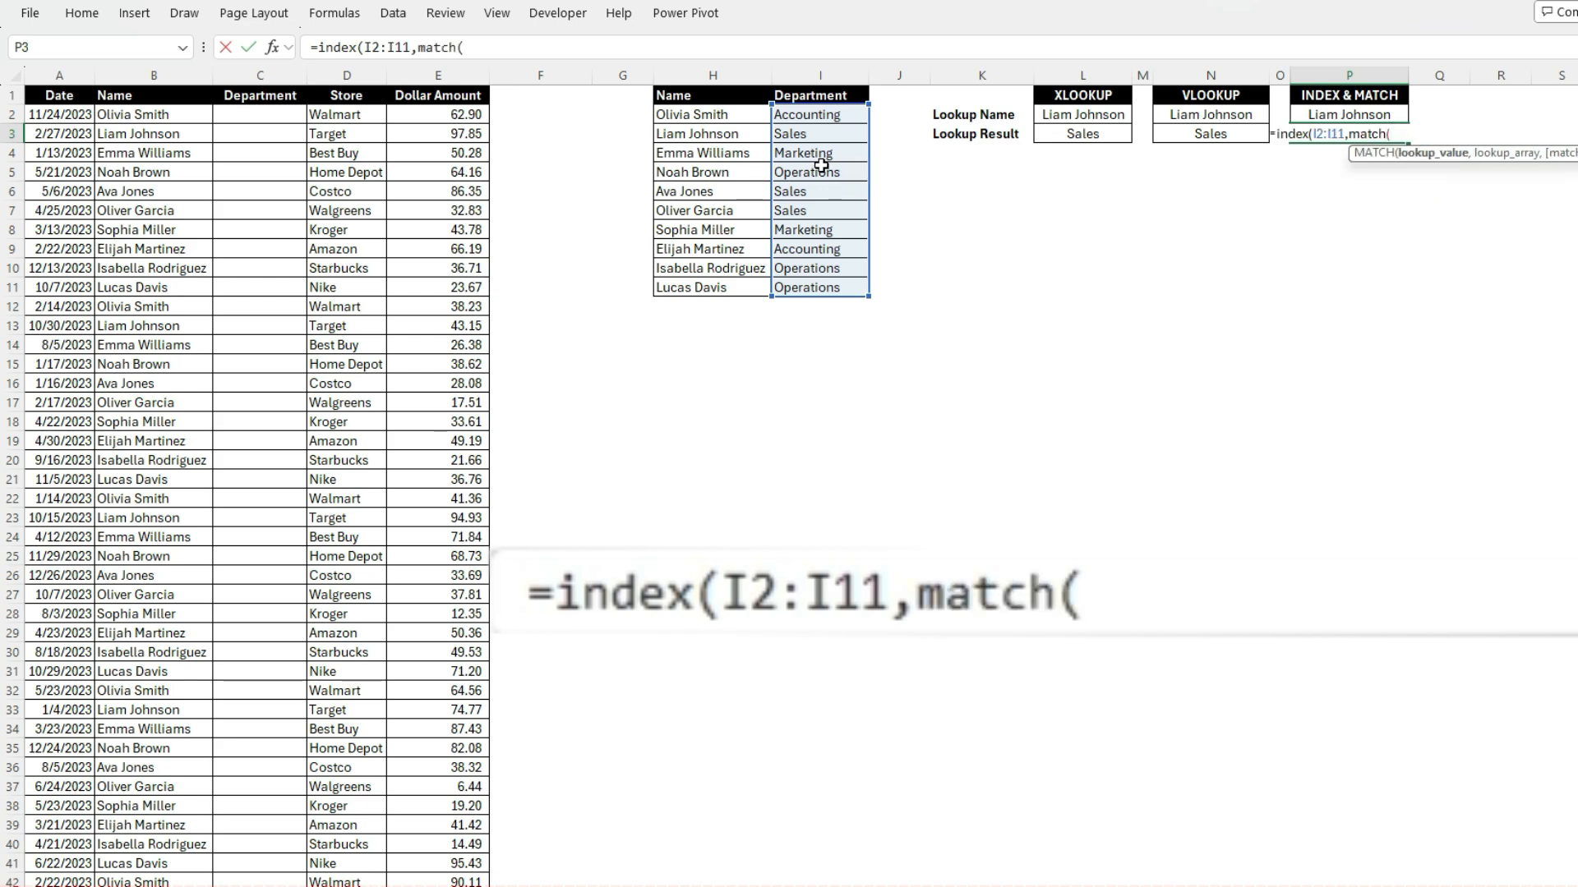
pyautogui.click(1352, 114)
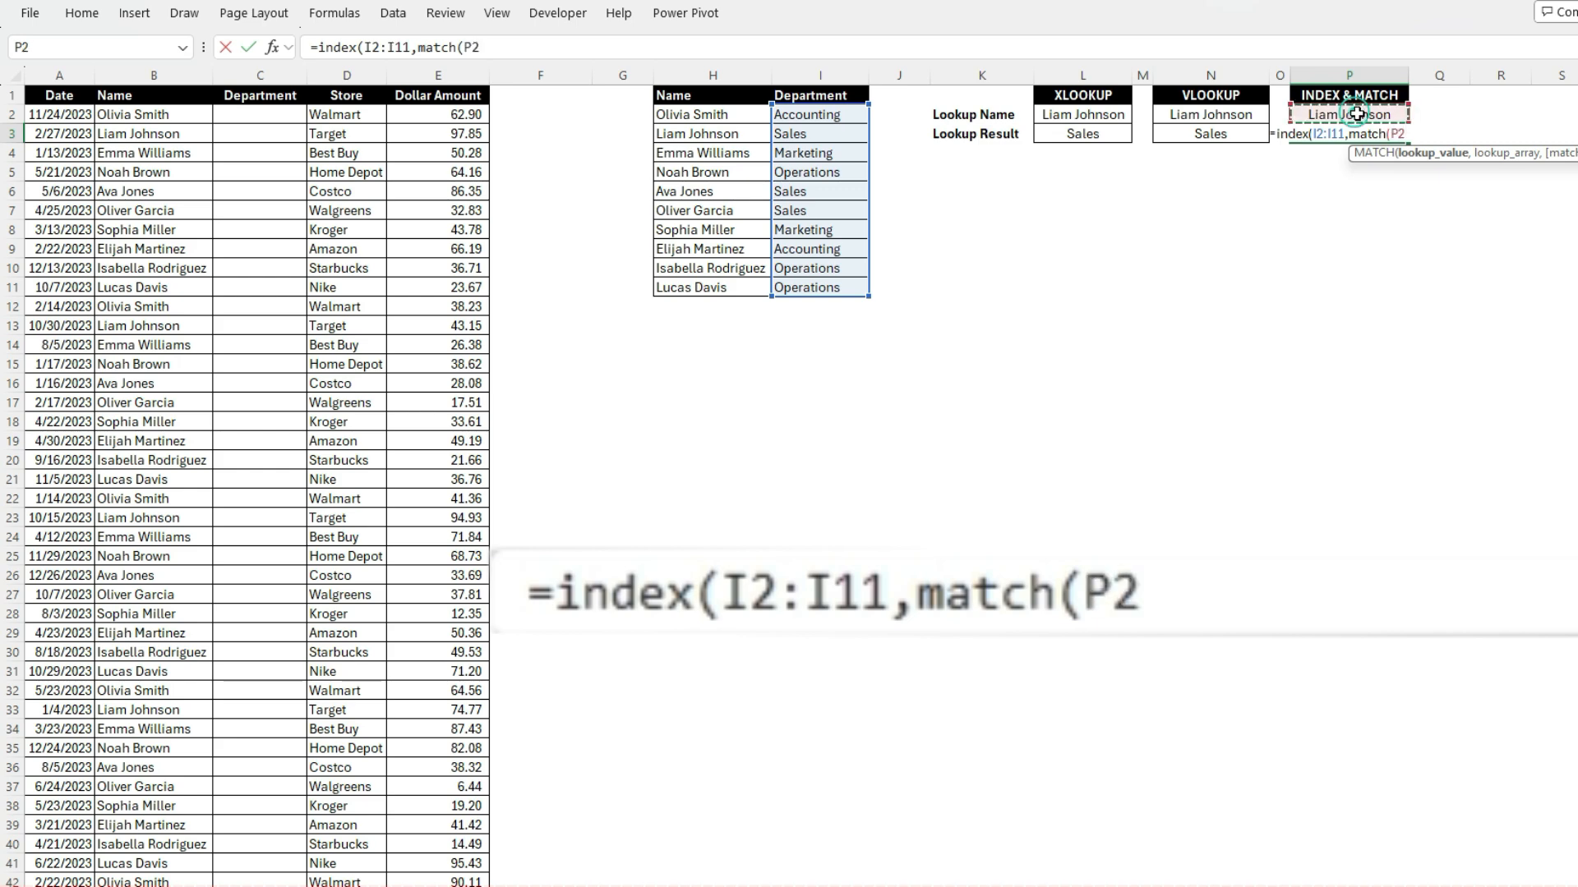
pyautogui.write(',')
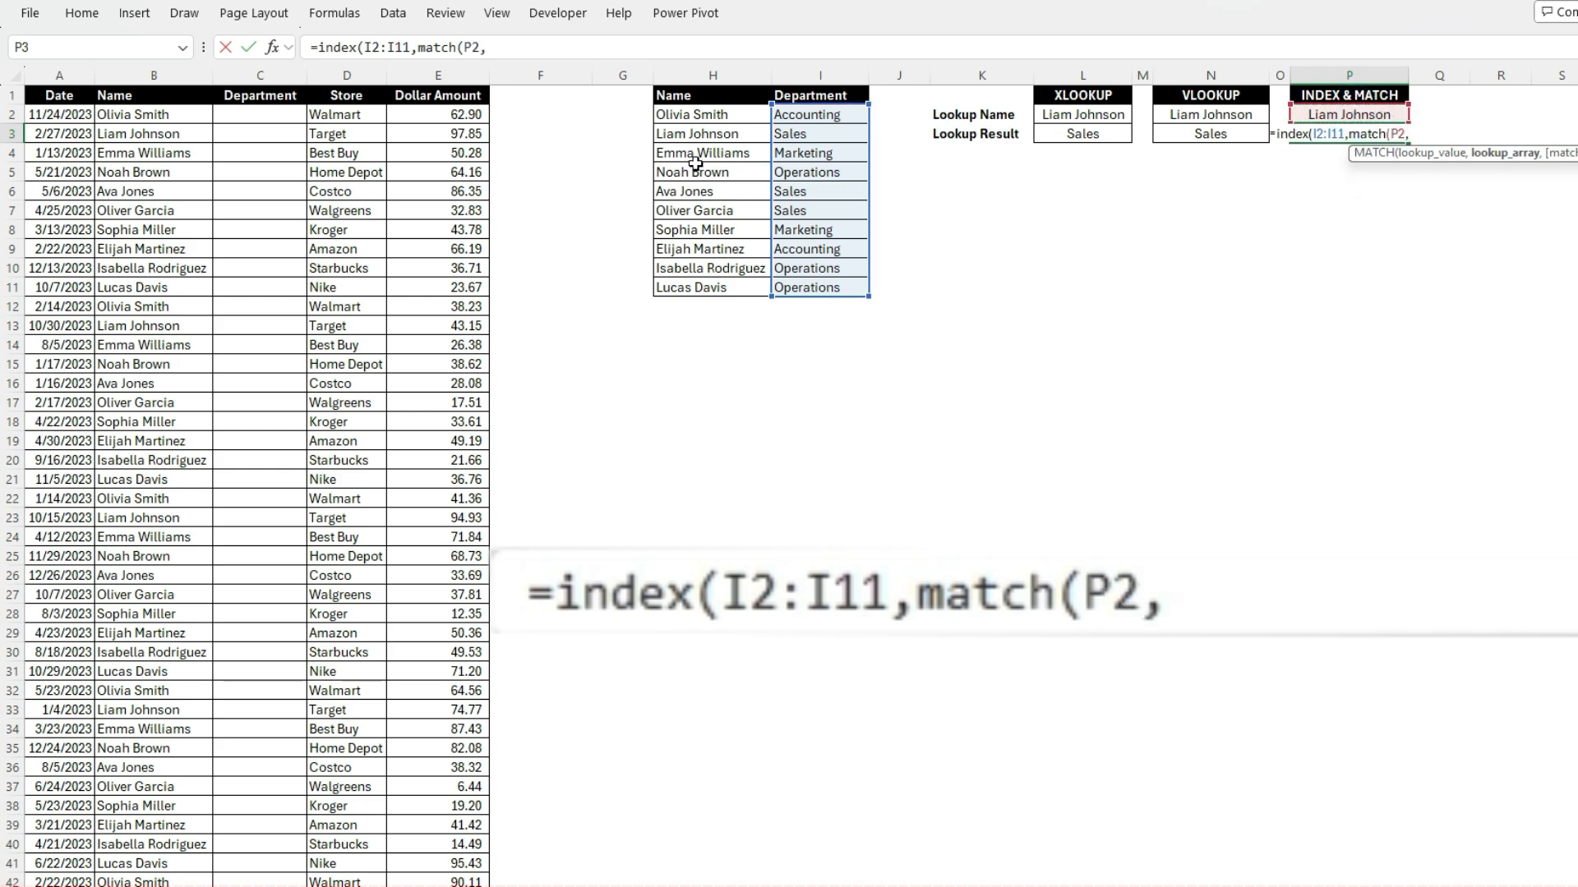
pyautogui.moveTo(711, 114); pyautogui.dragTo(692, 288)
pyautogui.write(',')
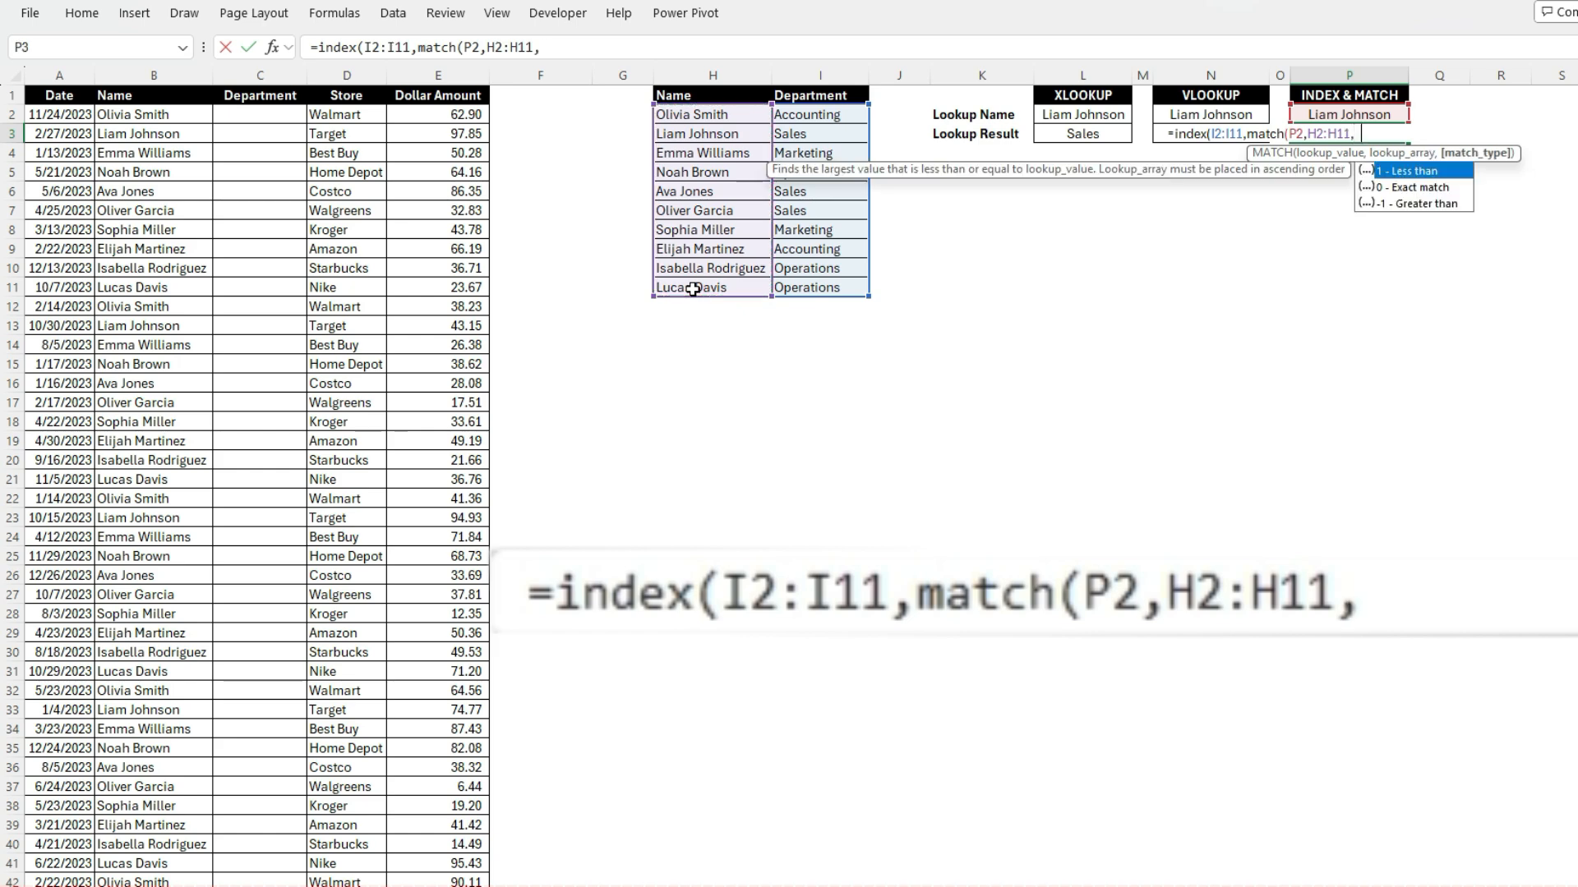
pyautogui.write('0)')
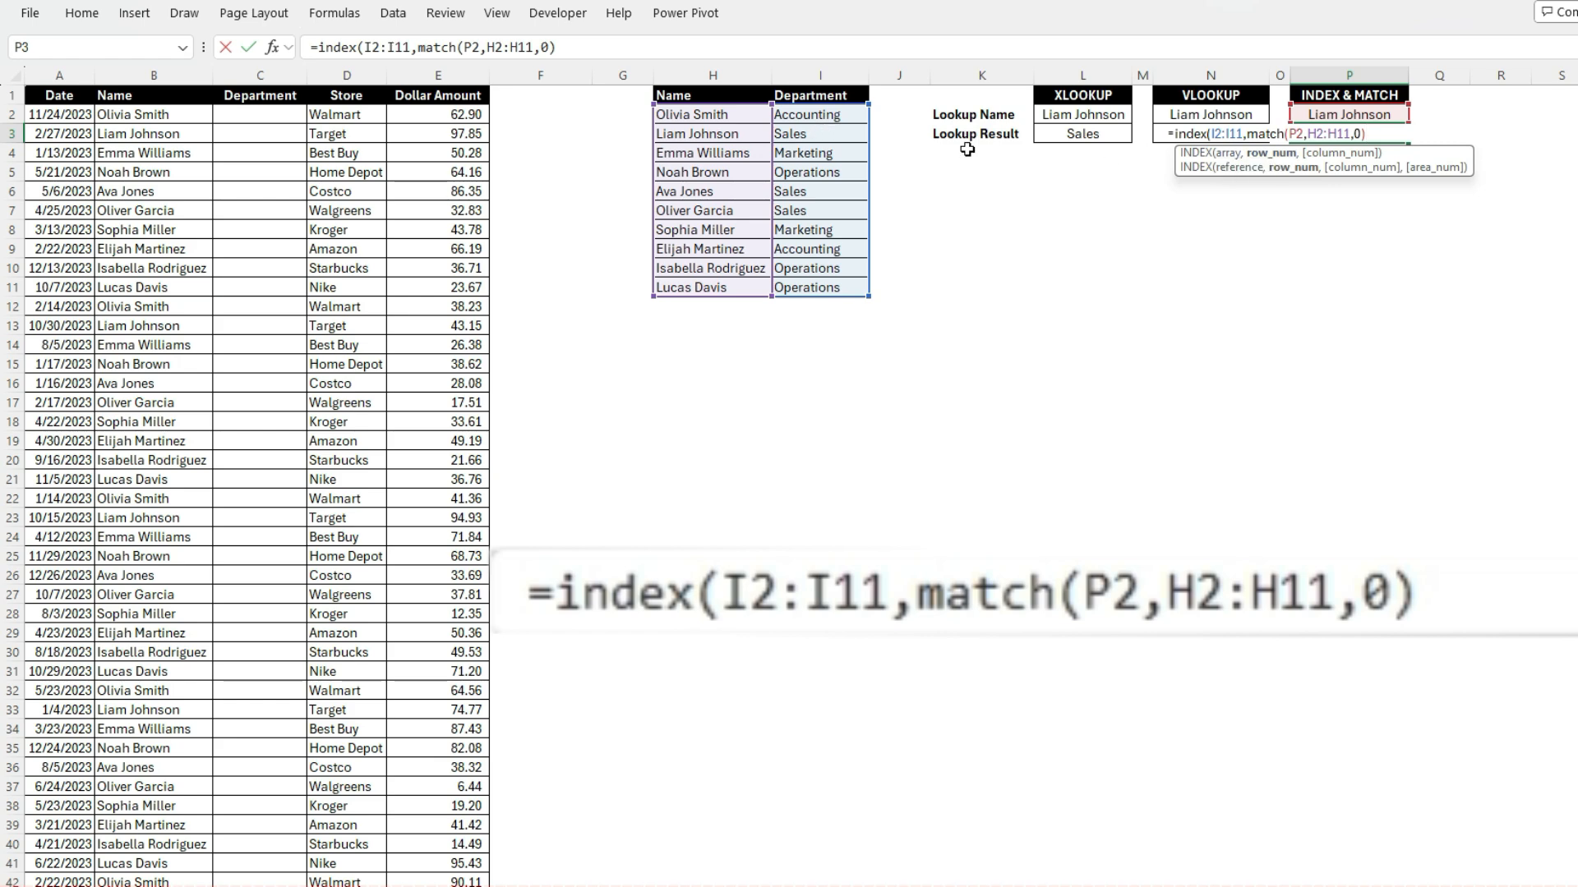
# Give the INDEX formula in P3 a column number of 1 and enter it.
pyautogui.write(',')
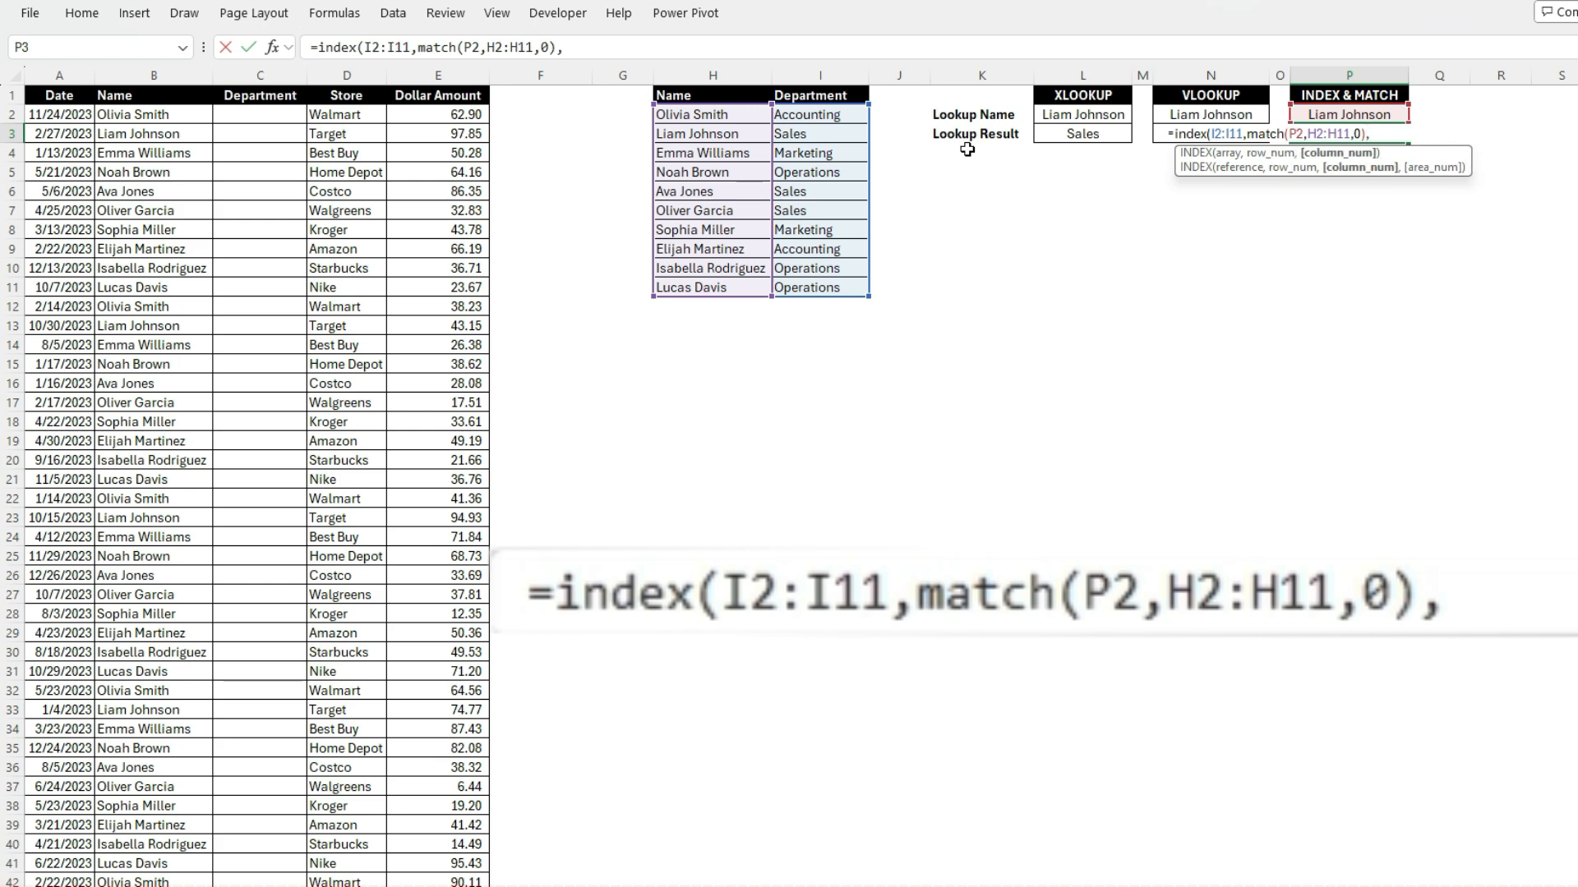
pyautogui.write('1')
pyautogui.write(')')
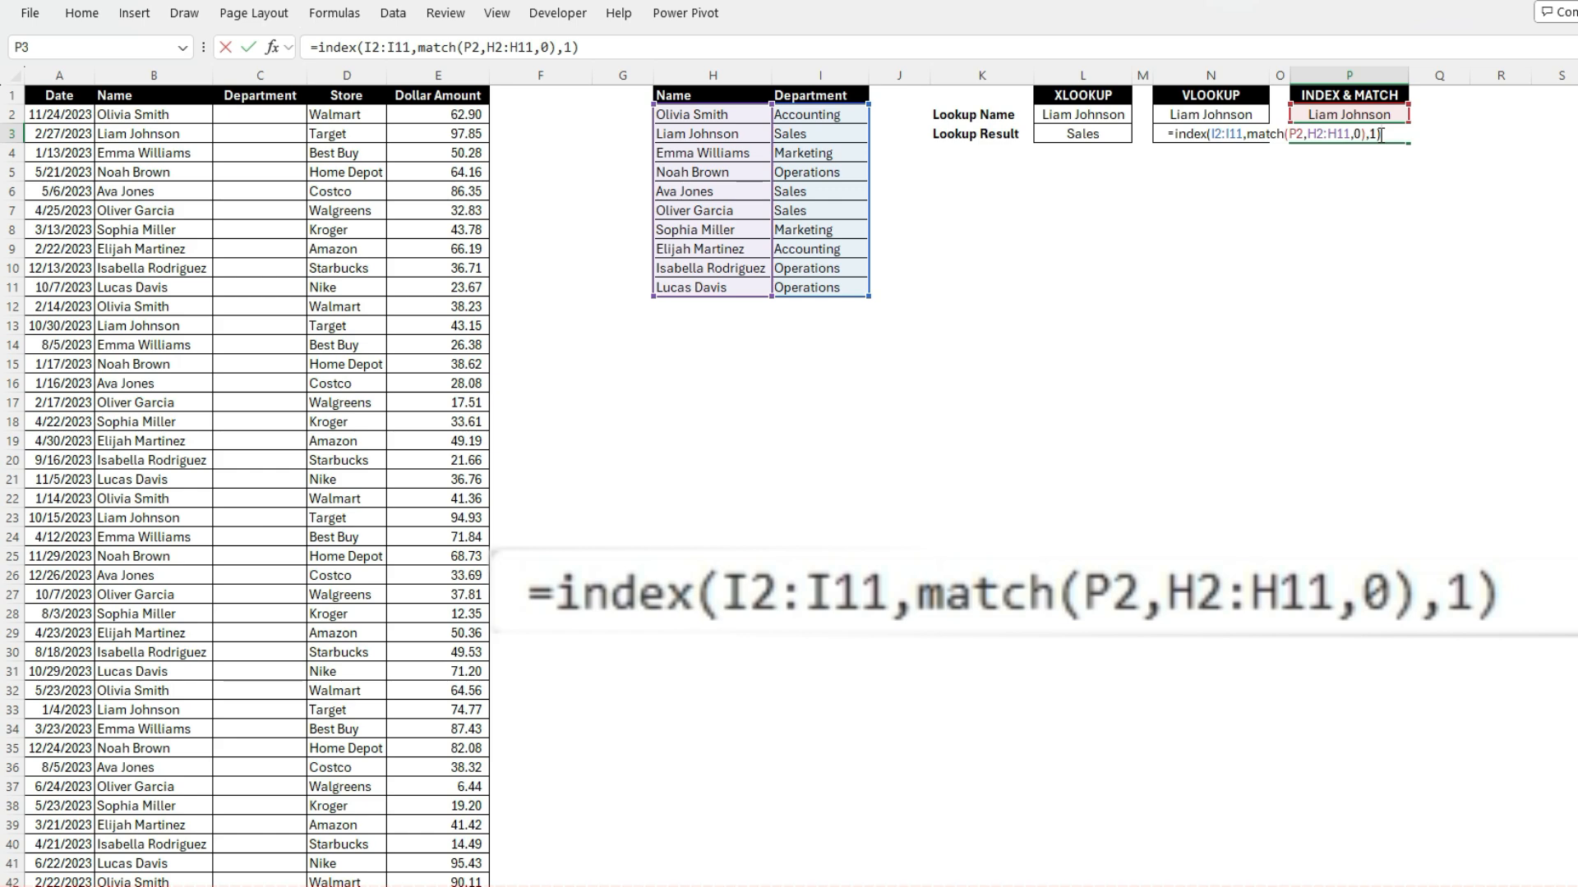
pyautogui.hotkey('ctrl', 'Return')
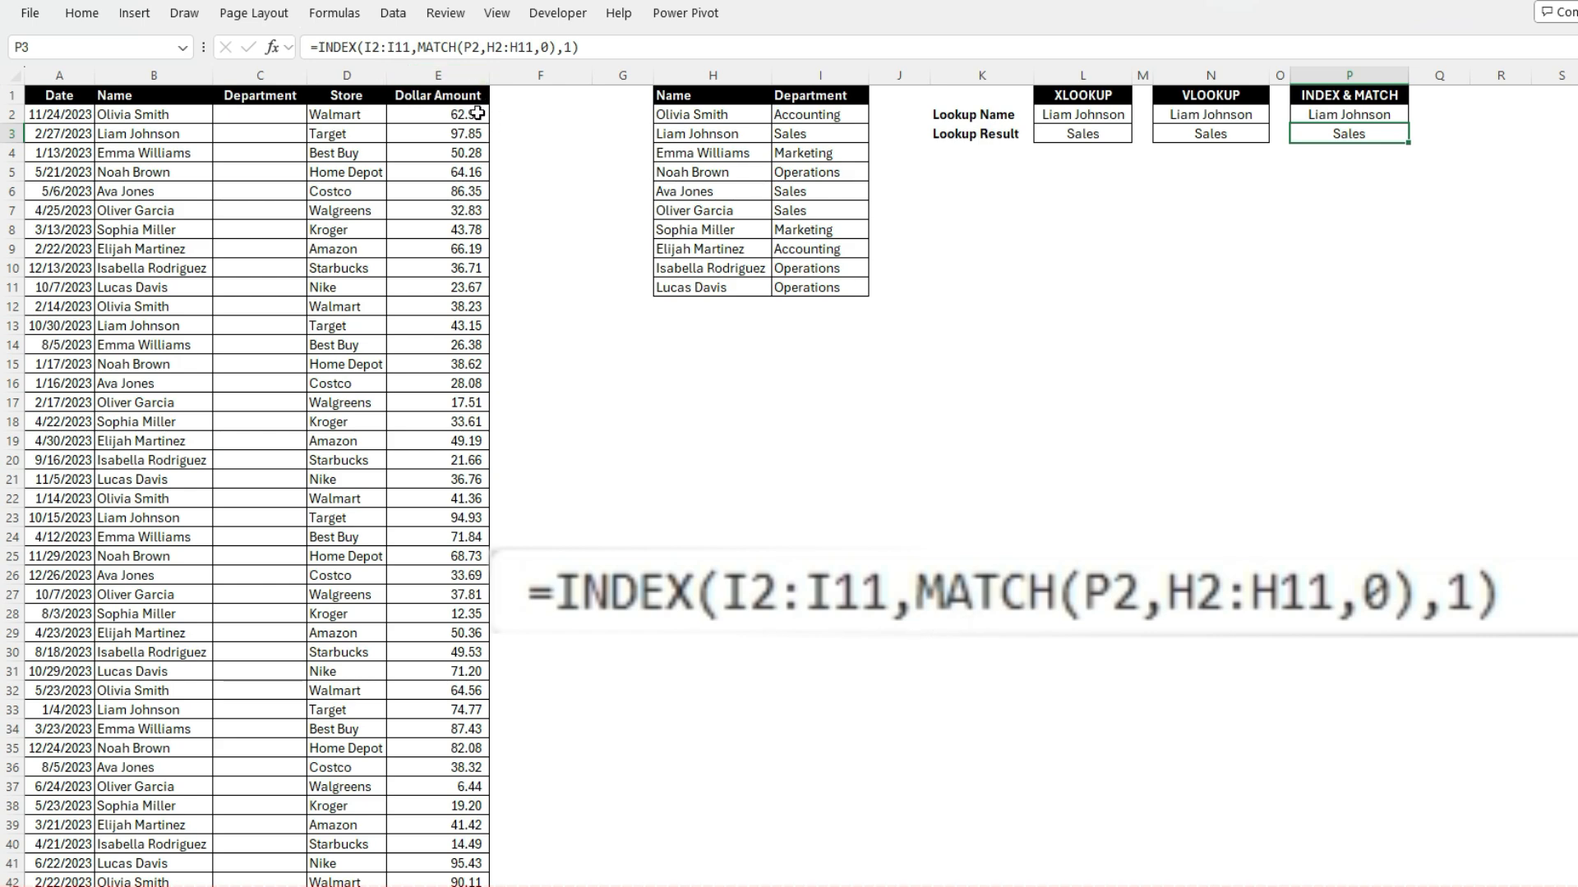
# Review the VLOOKUP, INDEX & MATCH and XLOOKUP formulas in N3, P3 and L3 to compare their references.
pyautogui.click(1238, 134)
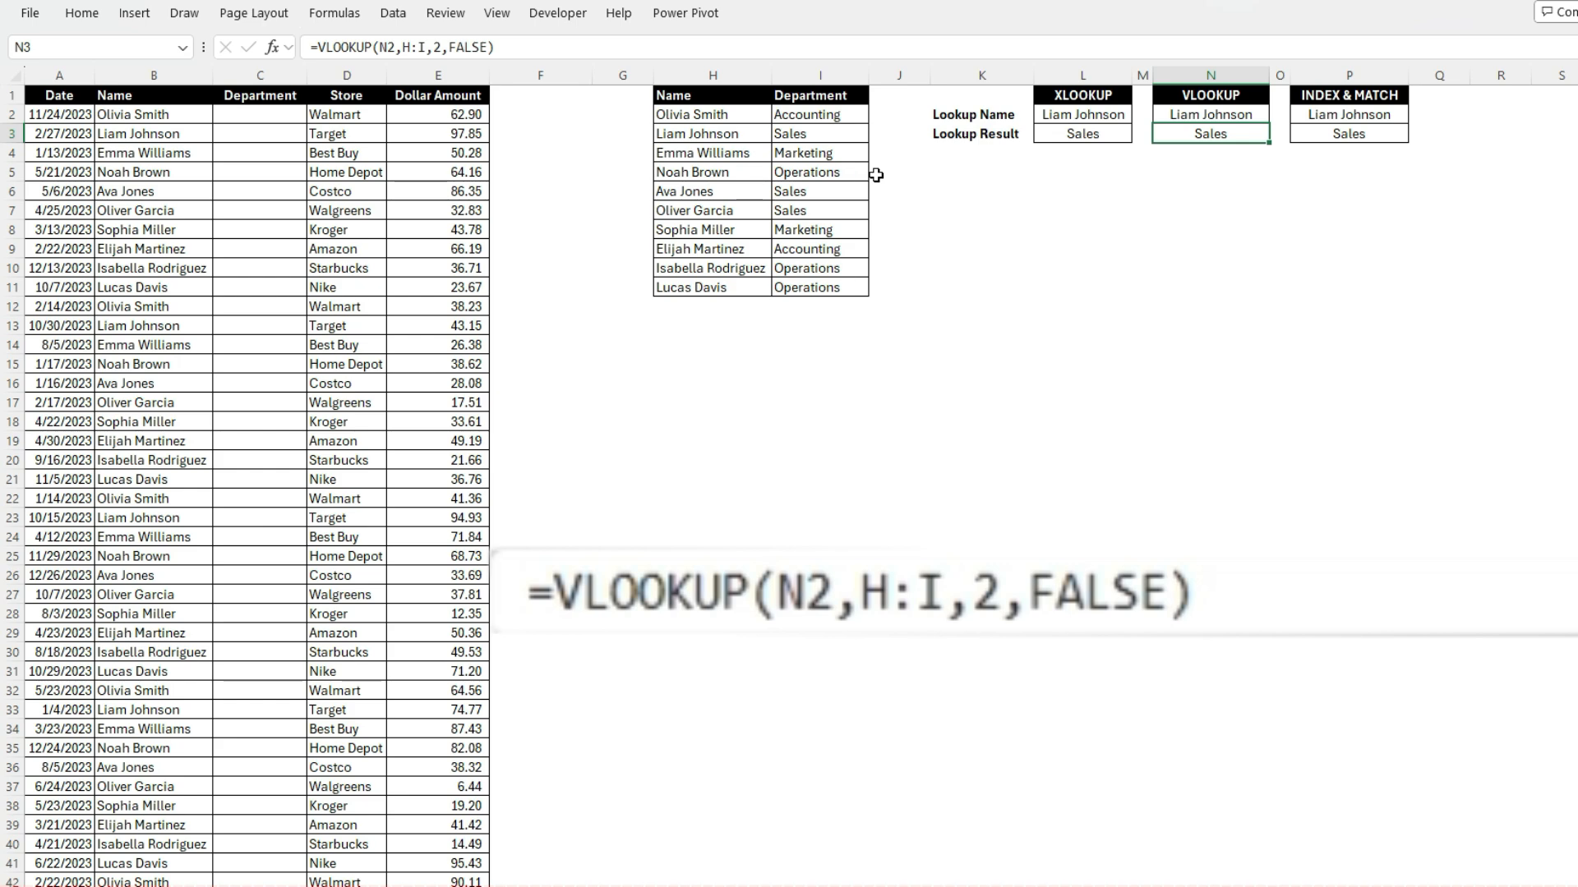
pyautogui.click(1341, 133)
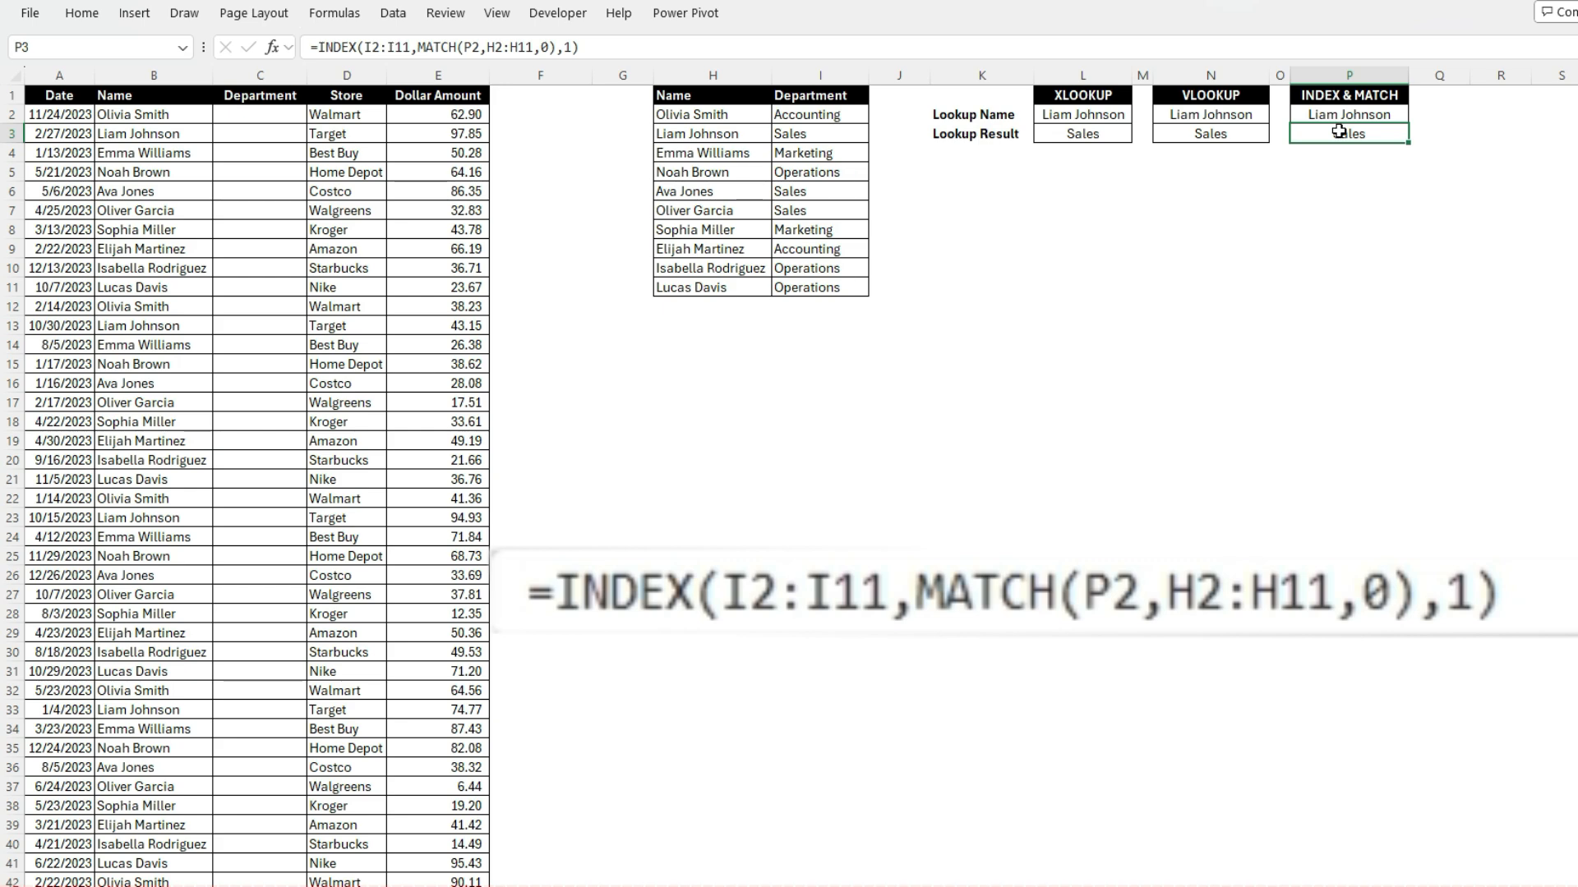
pyautogui.click(1116, 138)
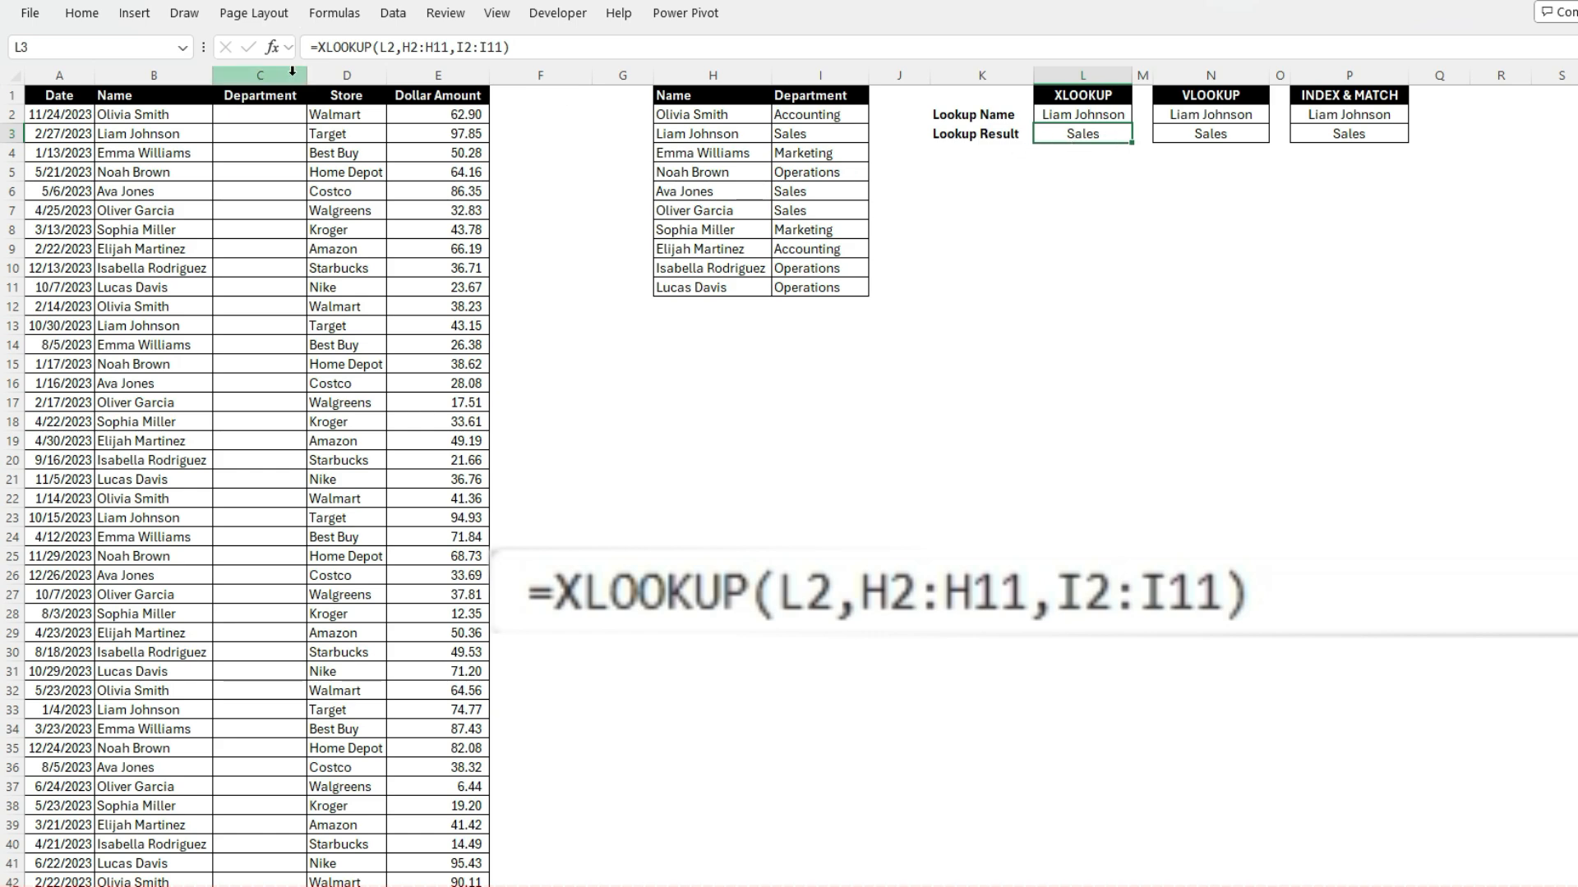
# Cut the Department column I and insert it before the Name column H.
pyautogui.rightClick(820, 72)
pyautogui.click(866, 125)
pyautogui.rightClick(741, 79)
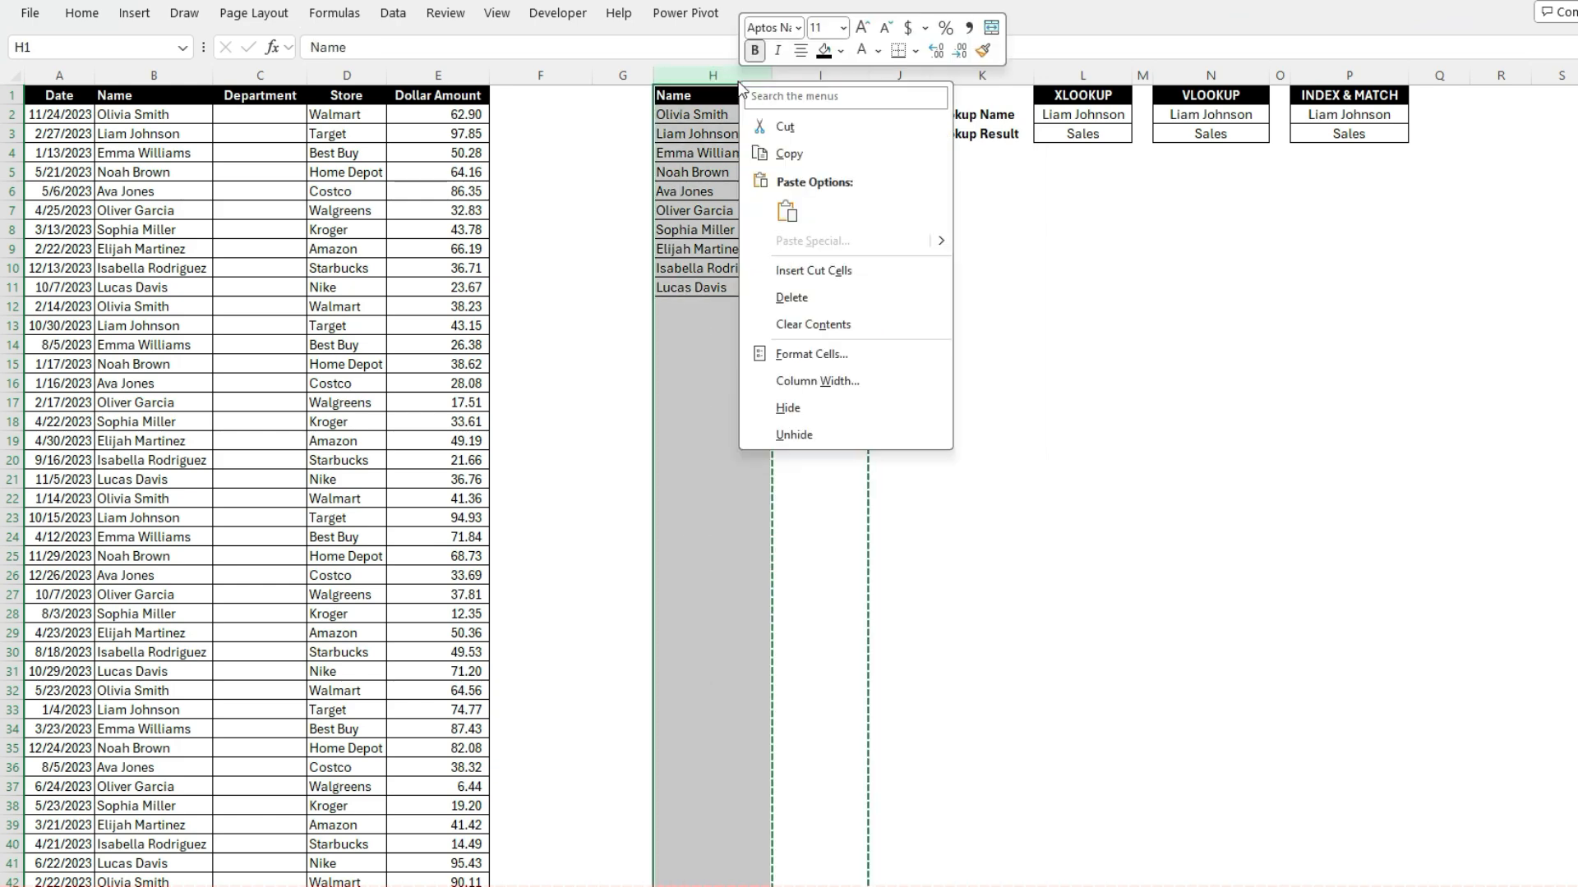
pyautogui.click(863, 271)
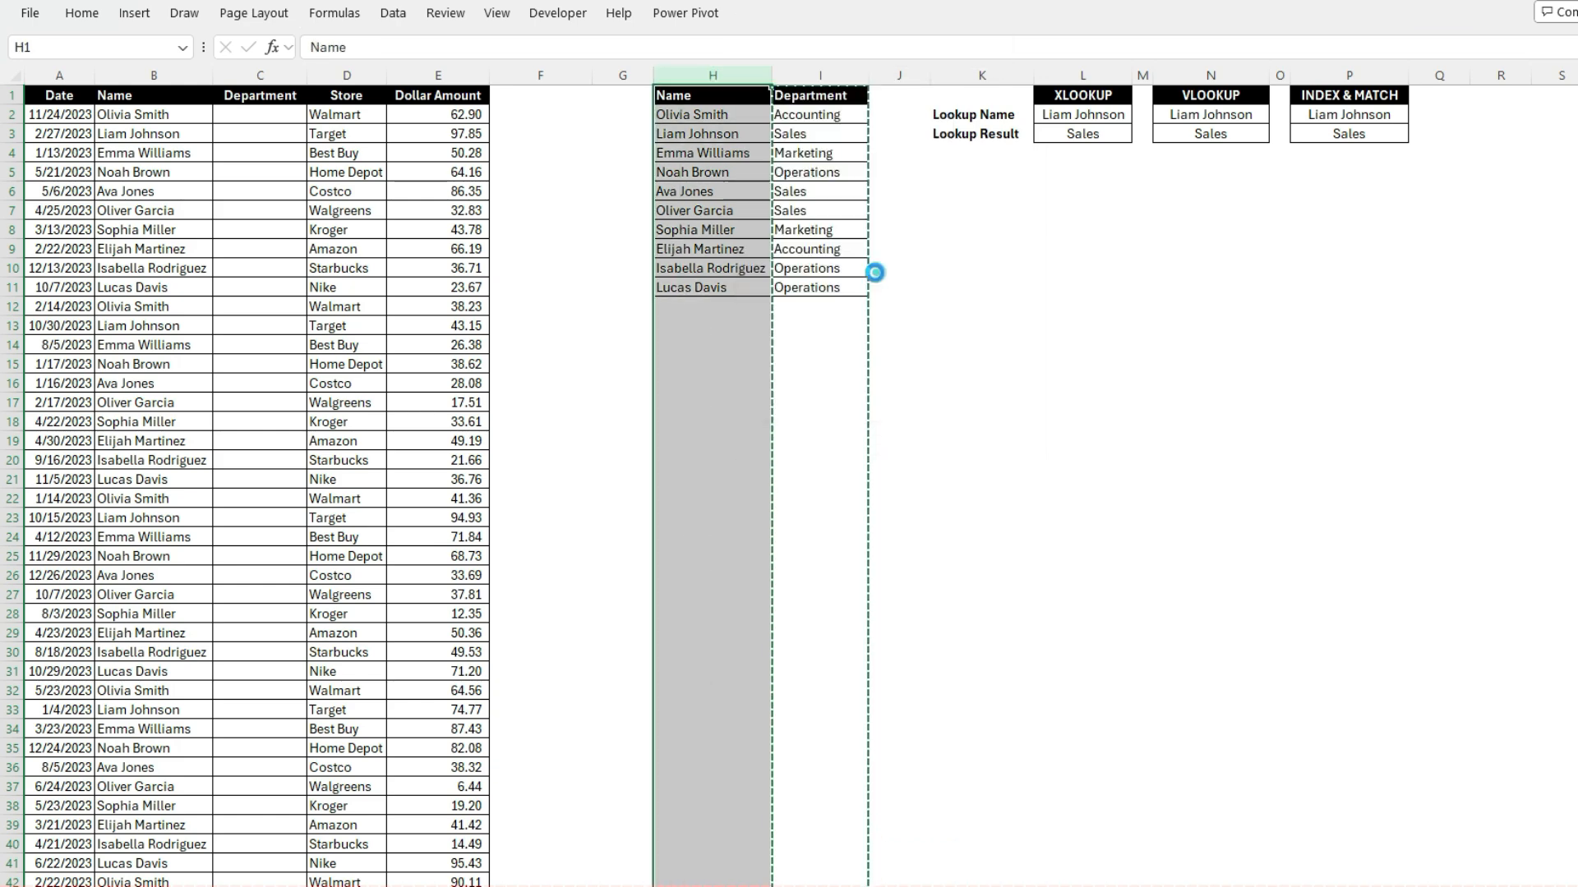
pyautogui.click(1151, 266)
# Change the table array of the VLOOKUP formula in N3 to H:I and compare its result with XLOOKUP and INDEX & MATCH.
pyautogui.click(1246, 115)
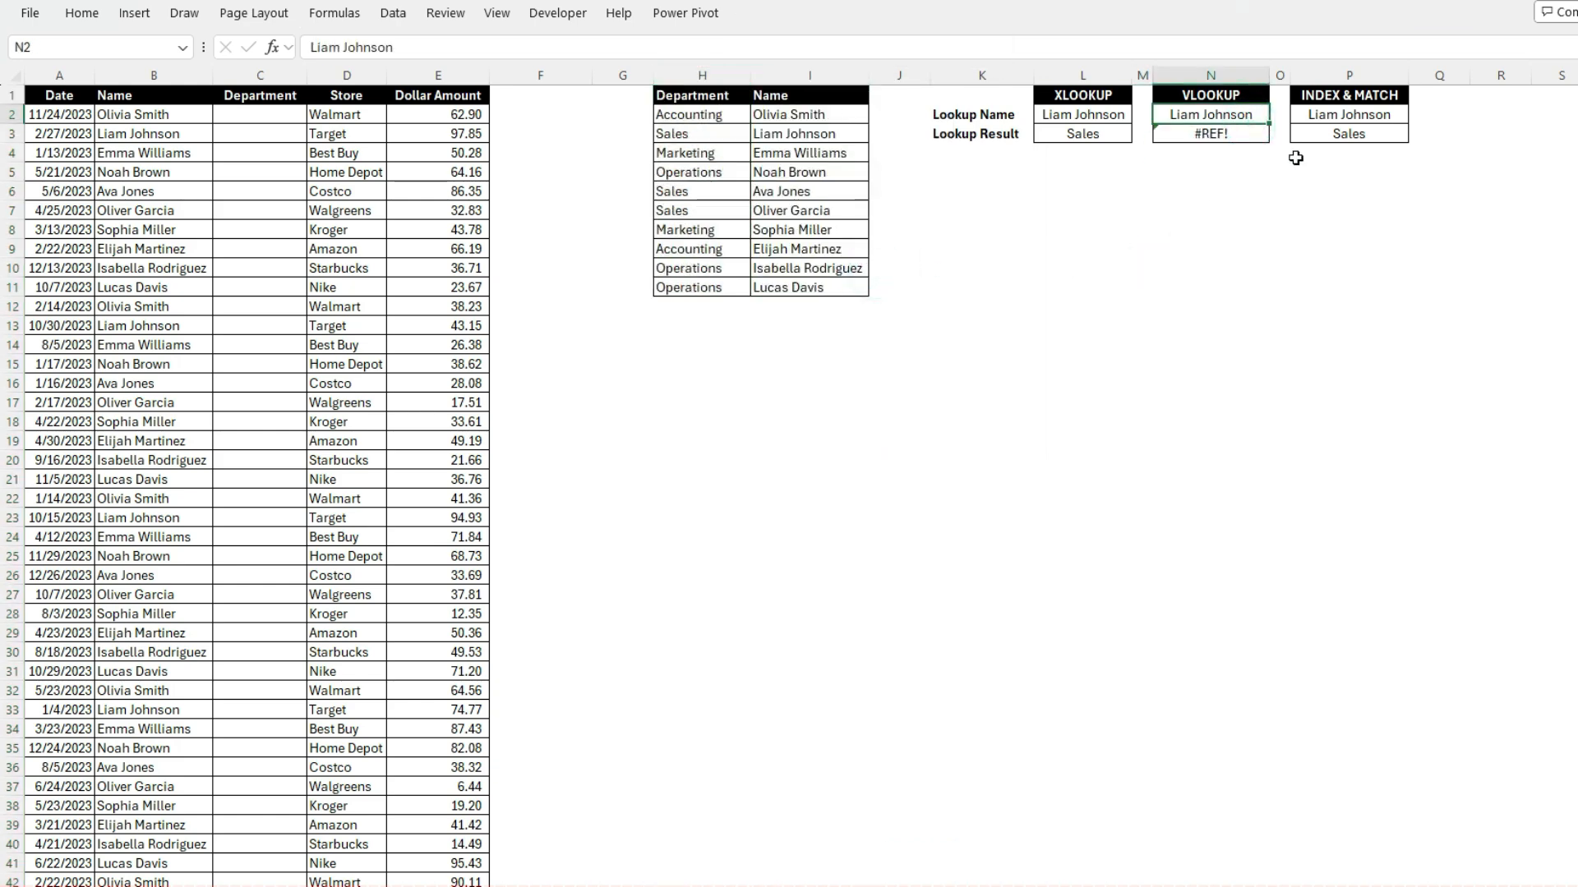
pyautogui.click(1236, 134)
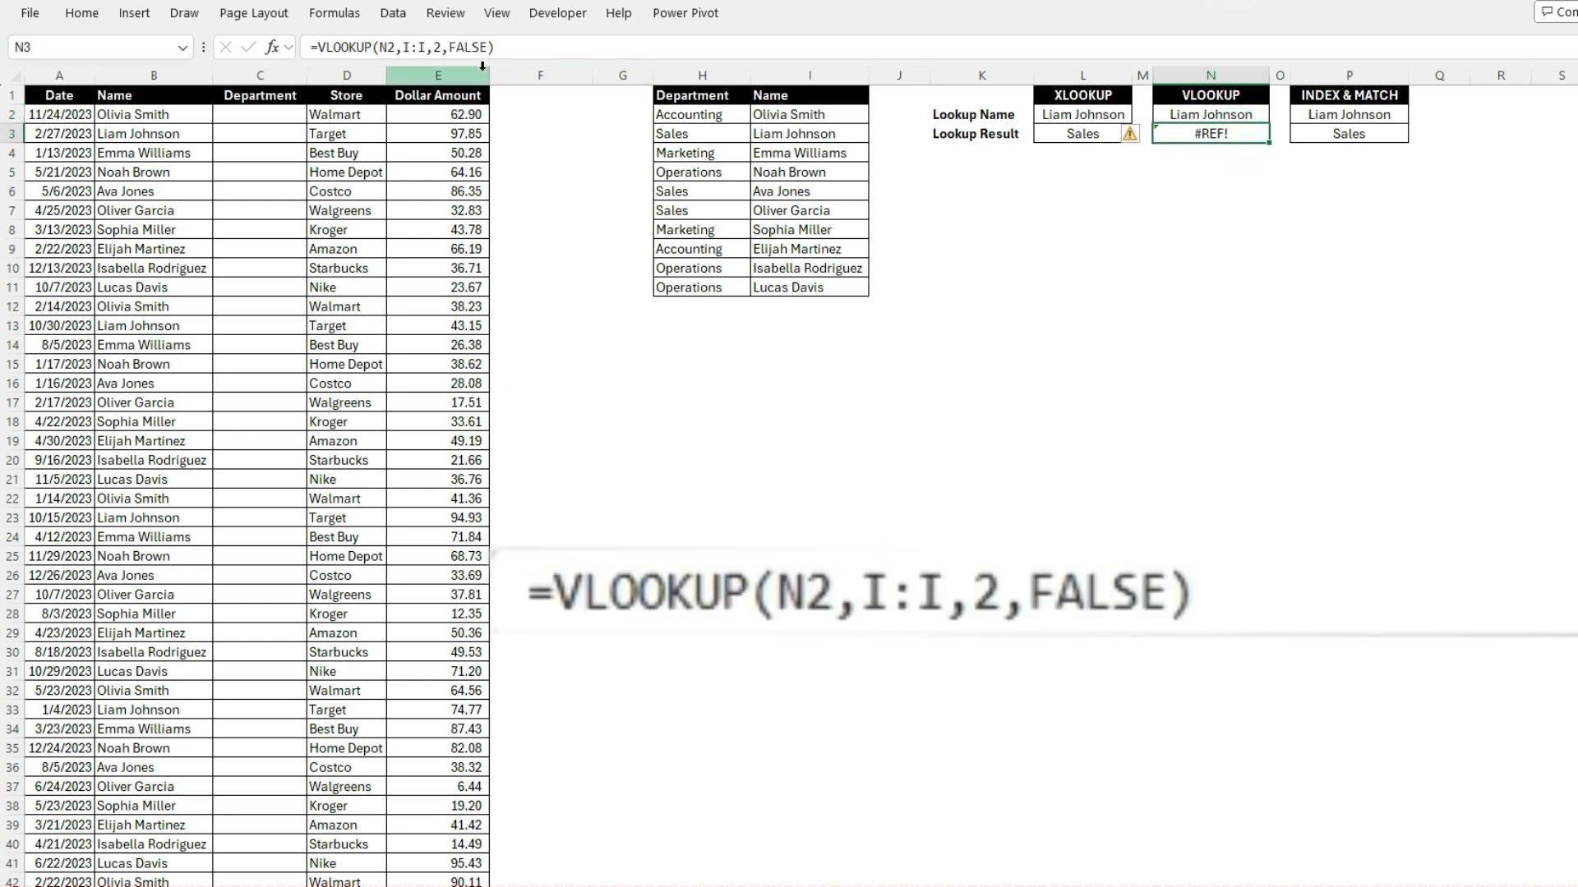
pyautogui.click(413, 48)
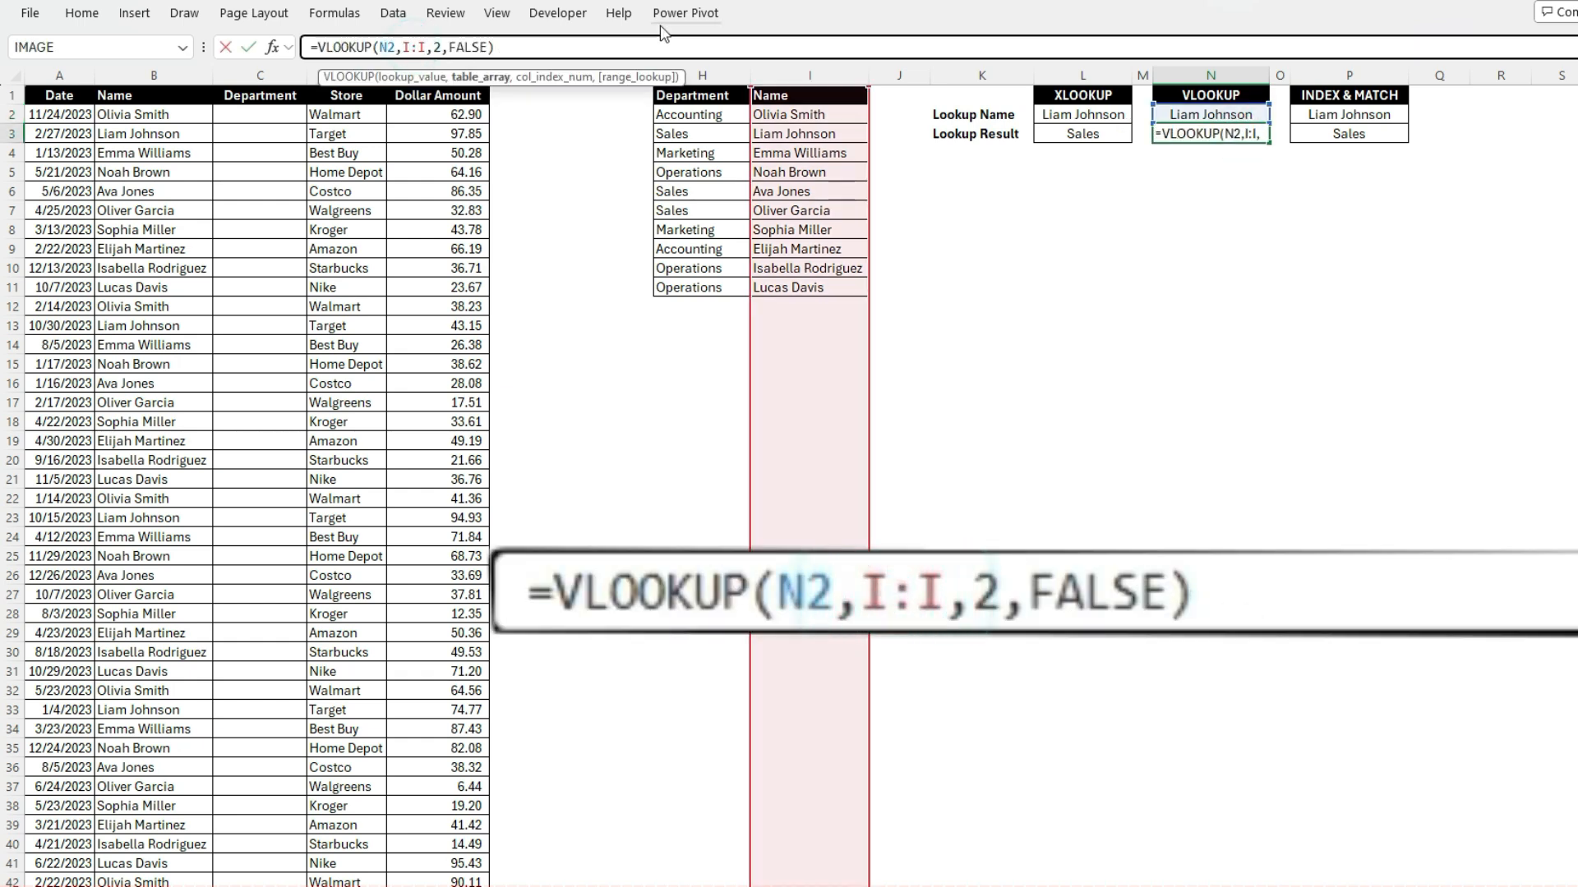
pyautogui.press('BackSpace')
pyautogui.write('H')
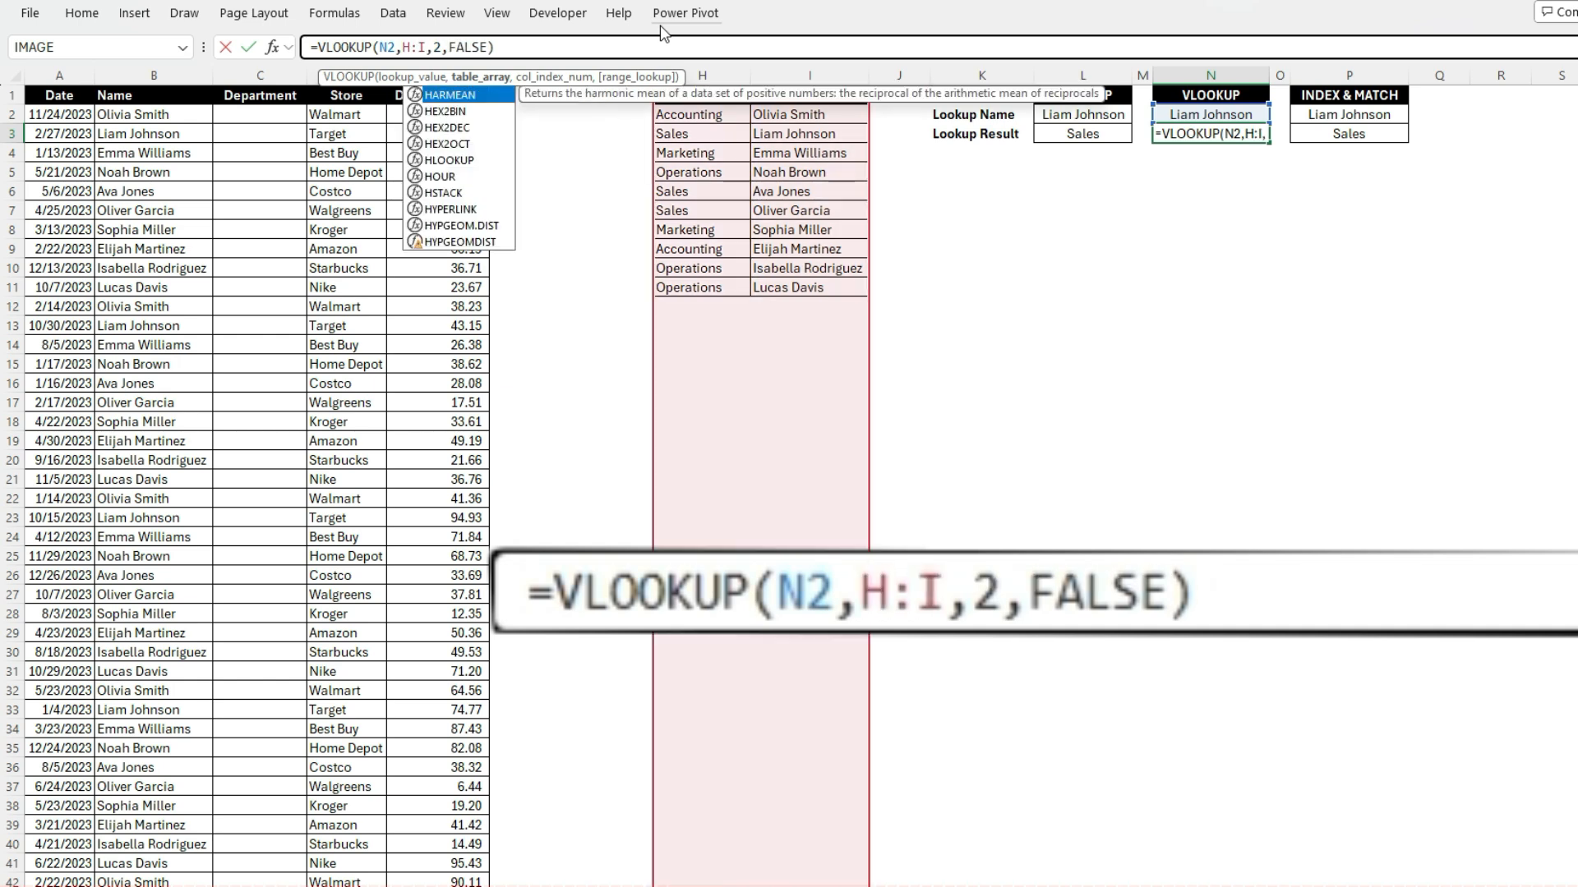
pyautogui.hotkey('ctrl', 'Return')
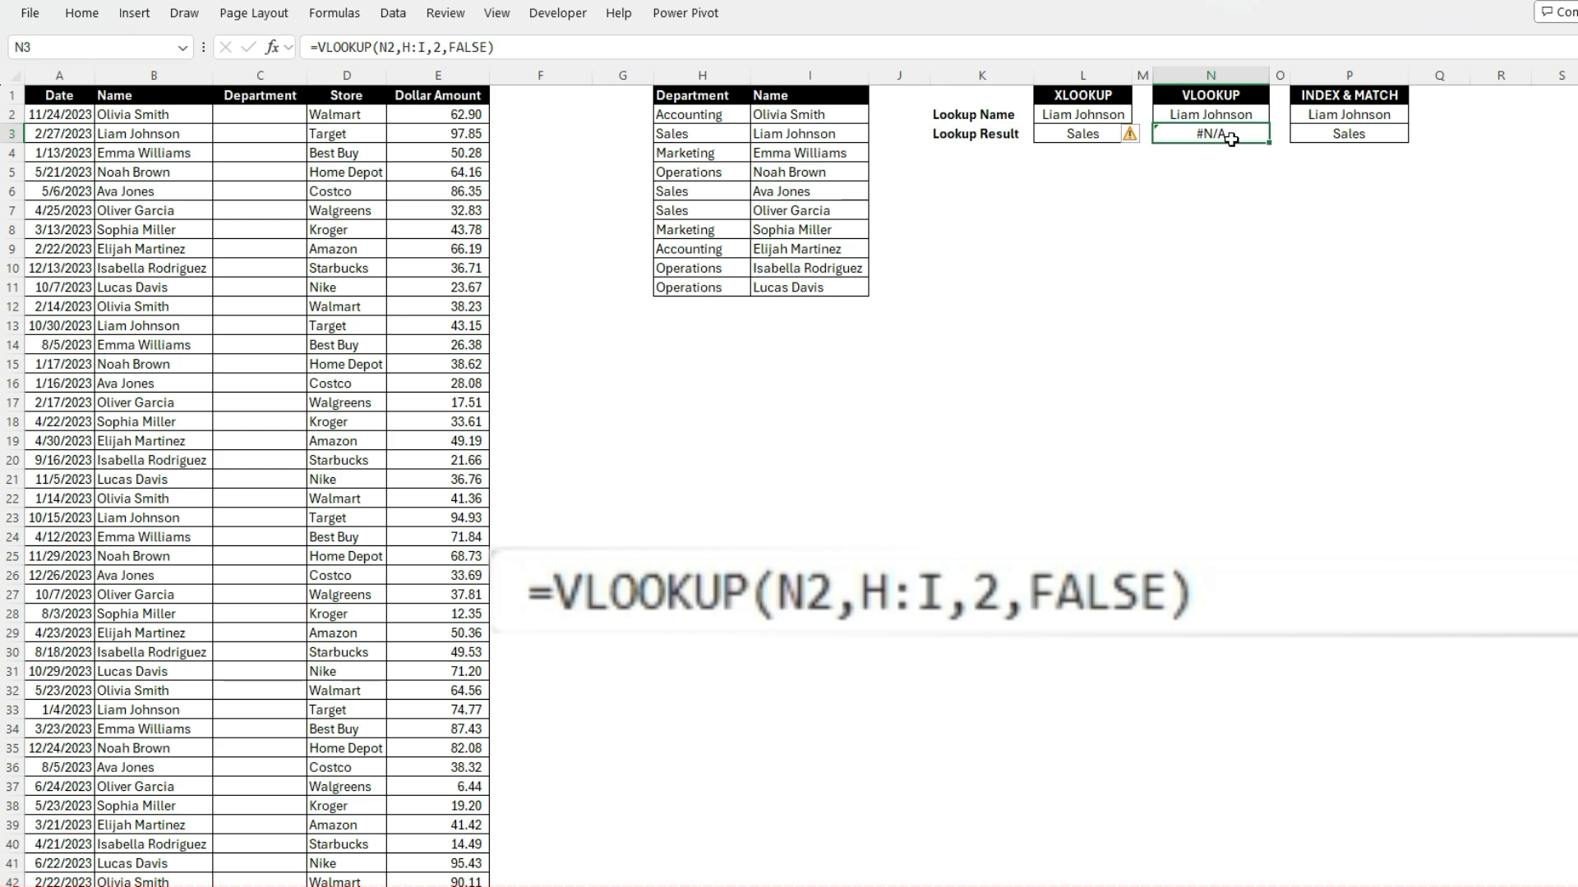
pyautogui.click(1095, 115)
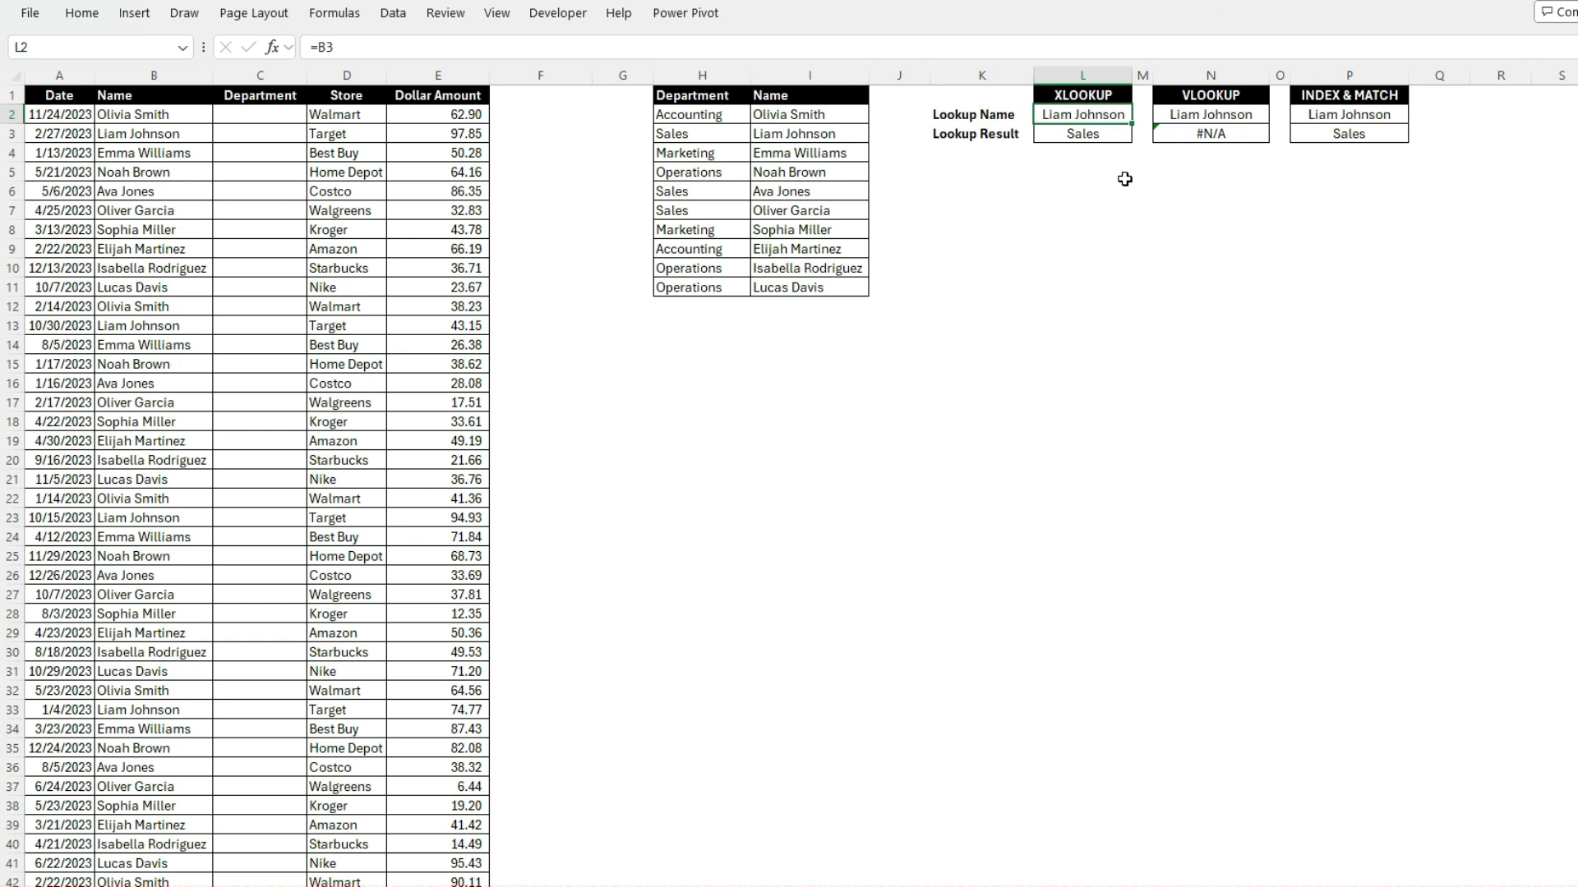
pyautogui.click(1392, 117)
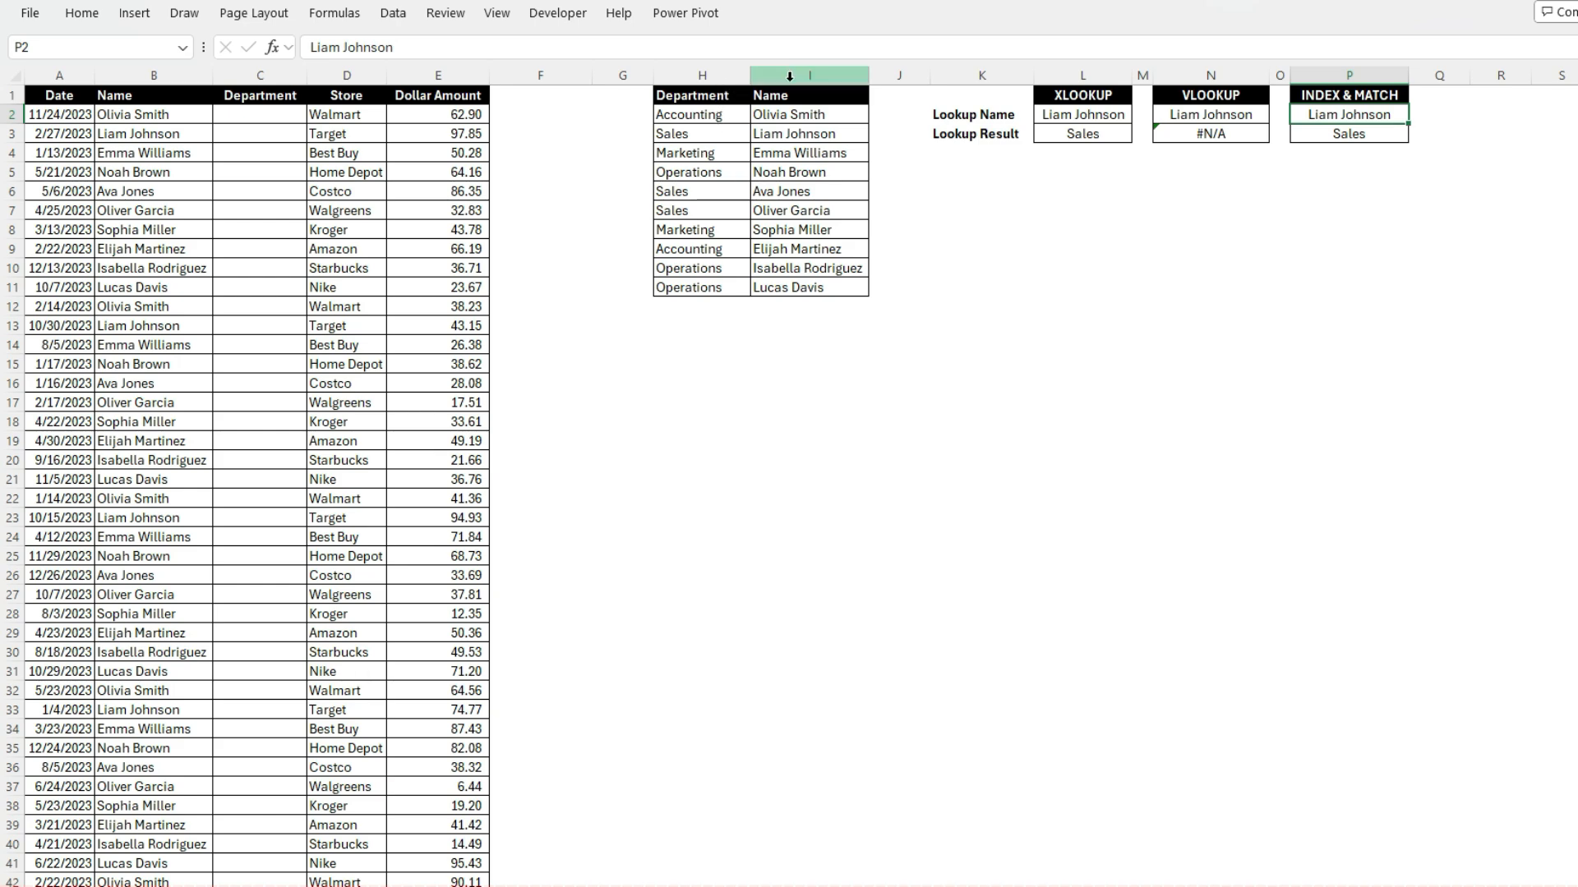
# Cut the Name column I and insert it before the Department column H.
pyautogui.rightClick(698, 76)
pyautogui.click(663, 112)
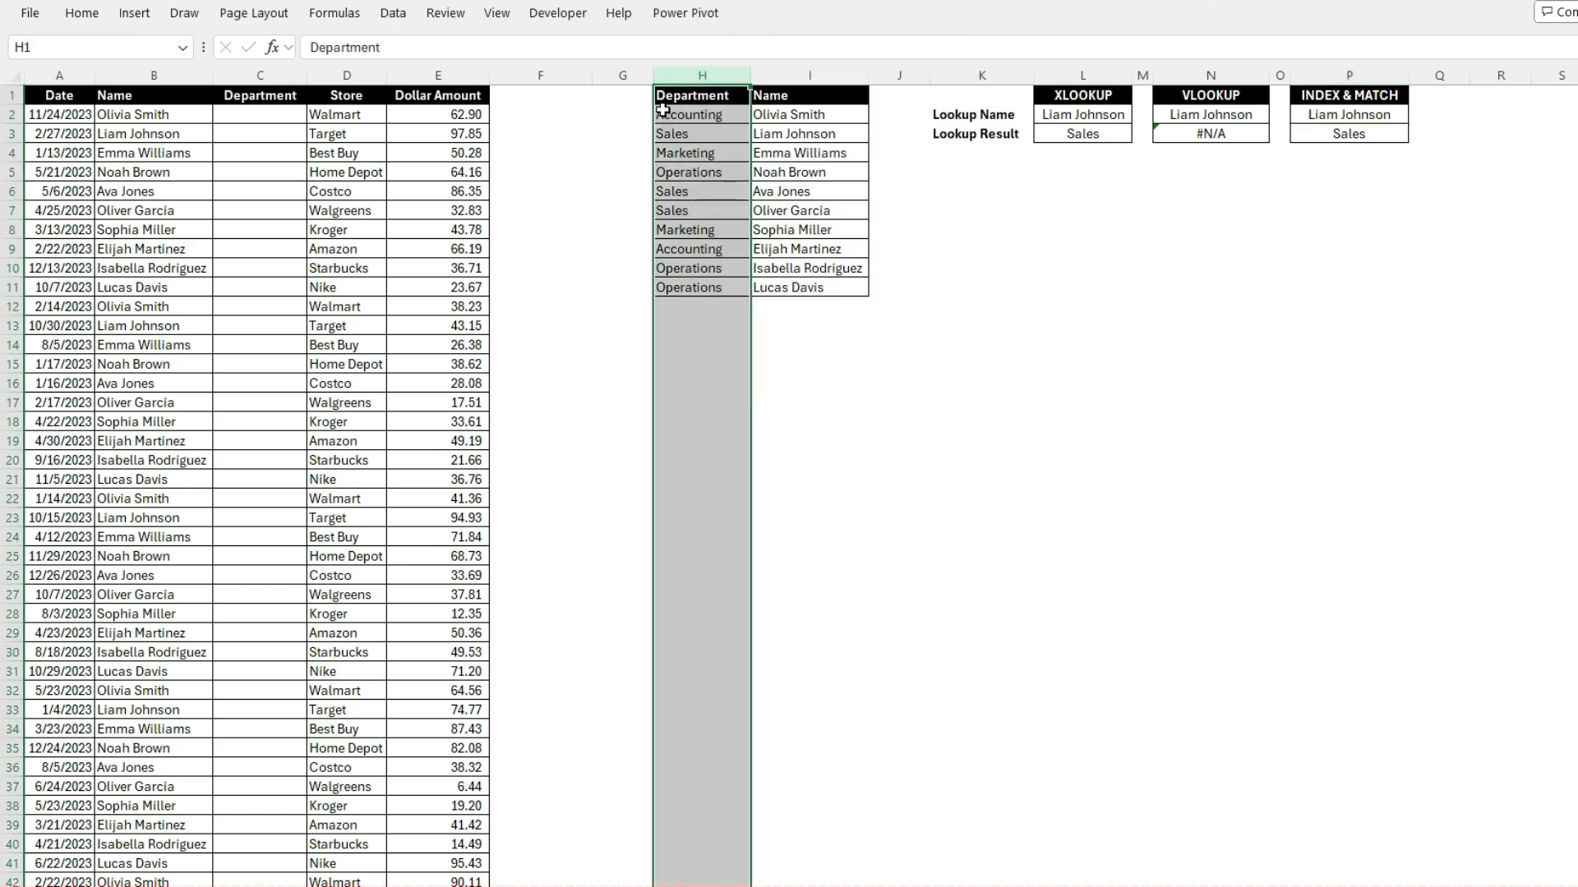
pyautogui.rightClick(815, 75)
pyautogui.click(858, 119)
pyautogui.rightClick(713, 75)
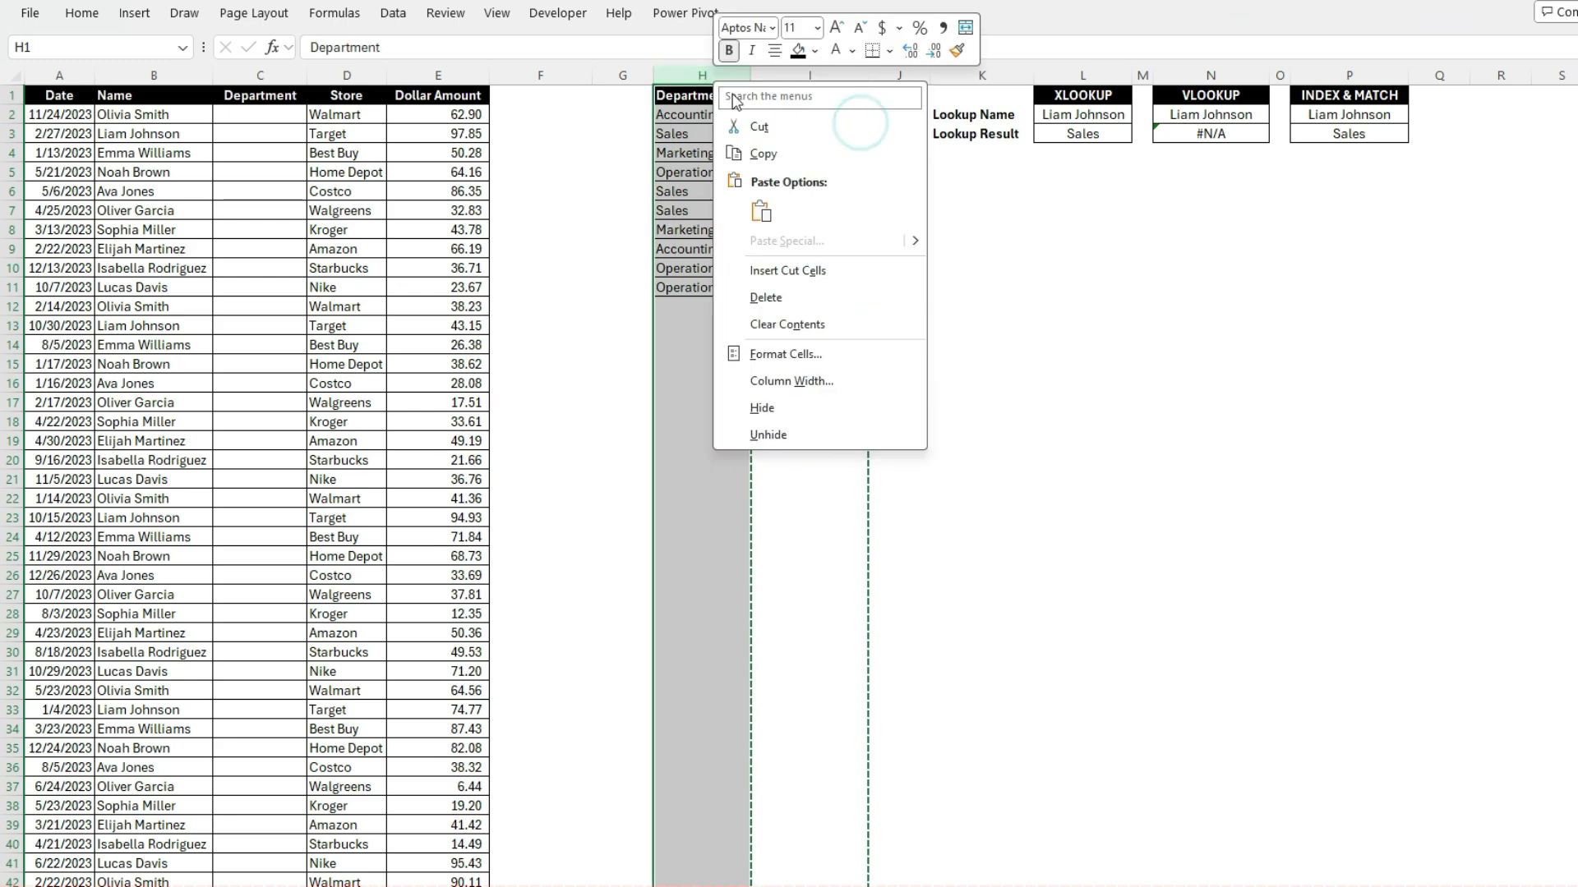
pyautogui.click(793, 267)
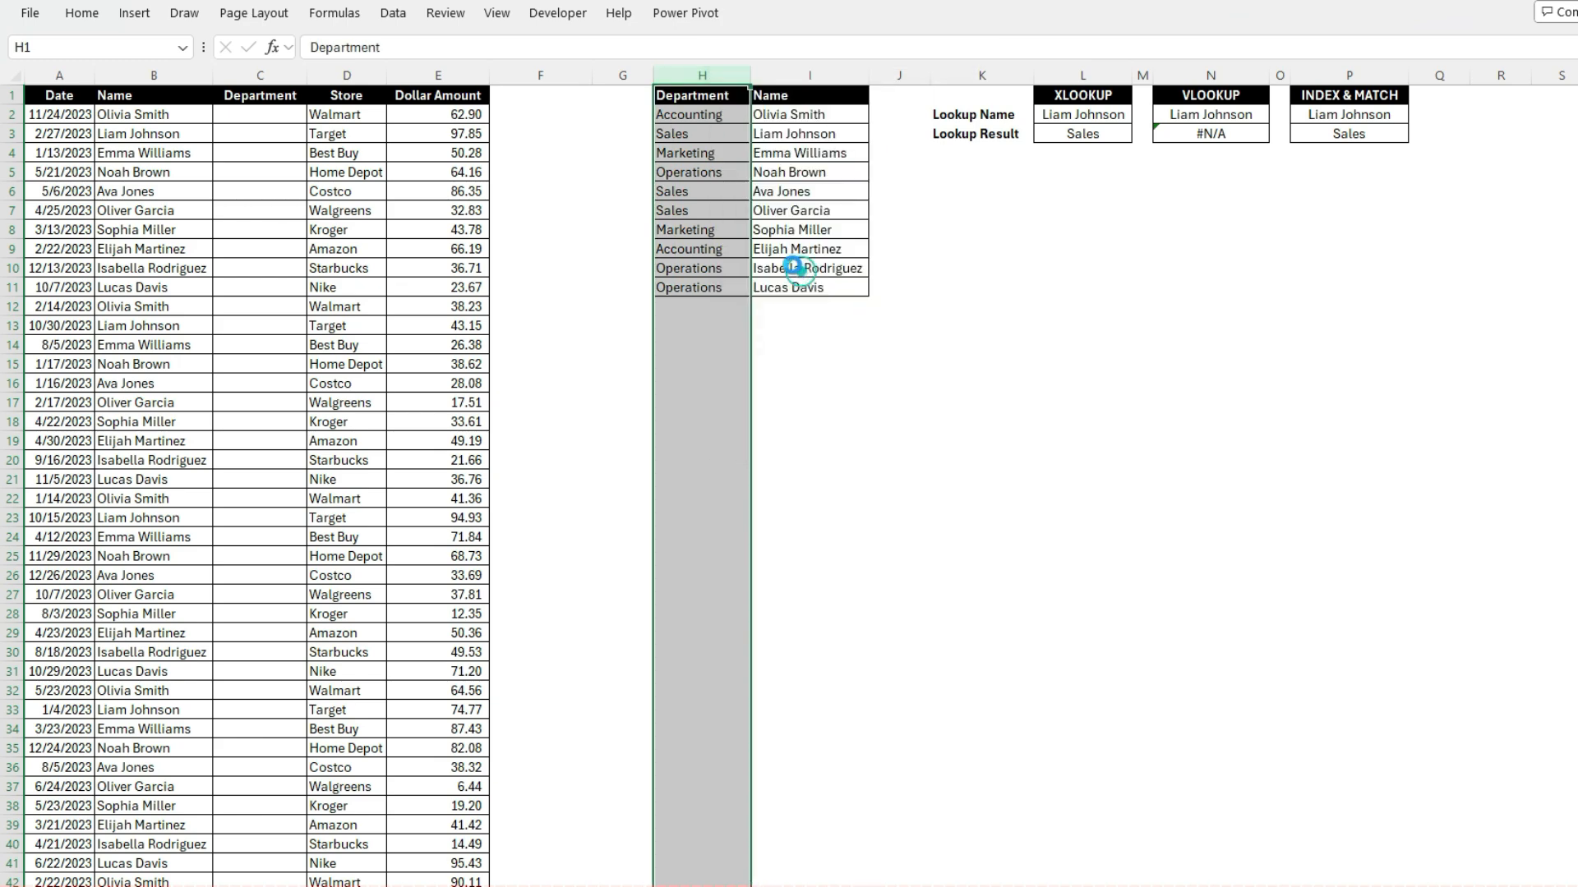
# Set the table array of the VLOOKUP formula in N3 back to H:I.
pyautogui.click(1237, 116)
pyautogui.click(1240, 133)
pyautogui.click(406, 47)
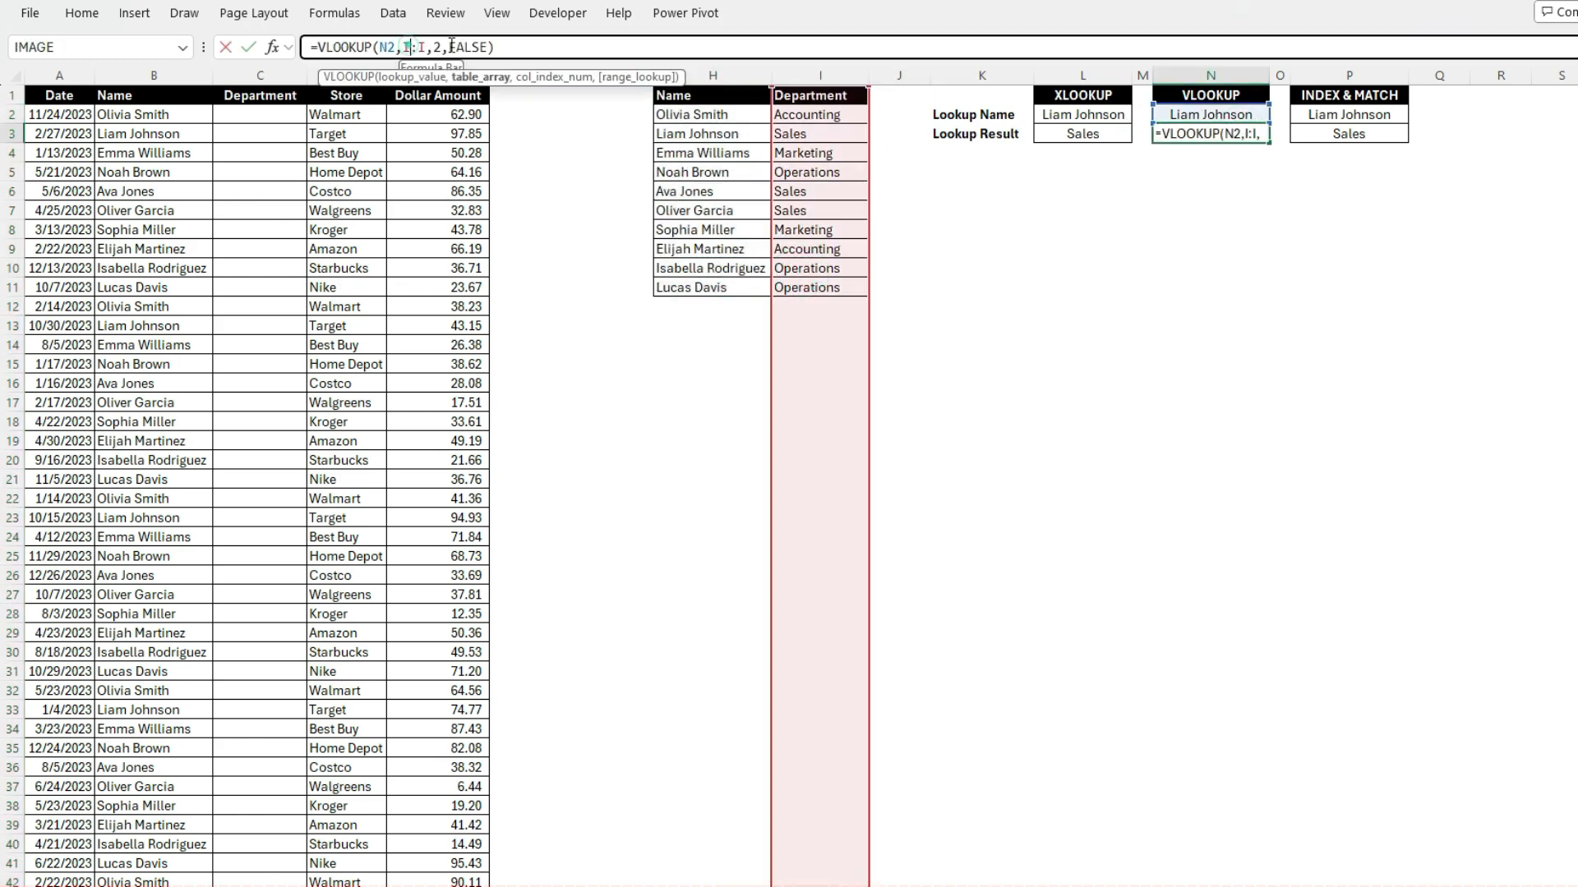
pyautogui.press('BackSpace')
pyautogui.write('H')
pyautogui.press('Return')
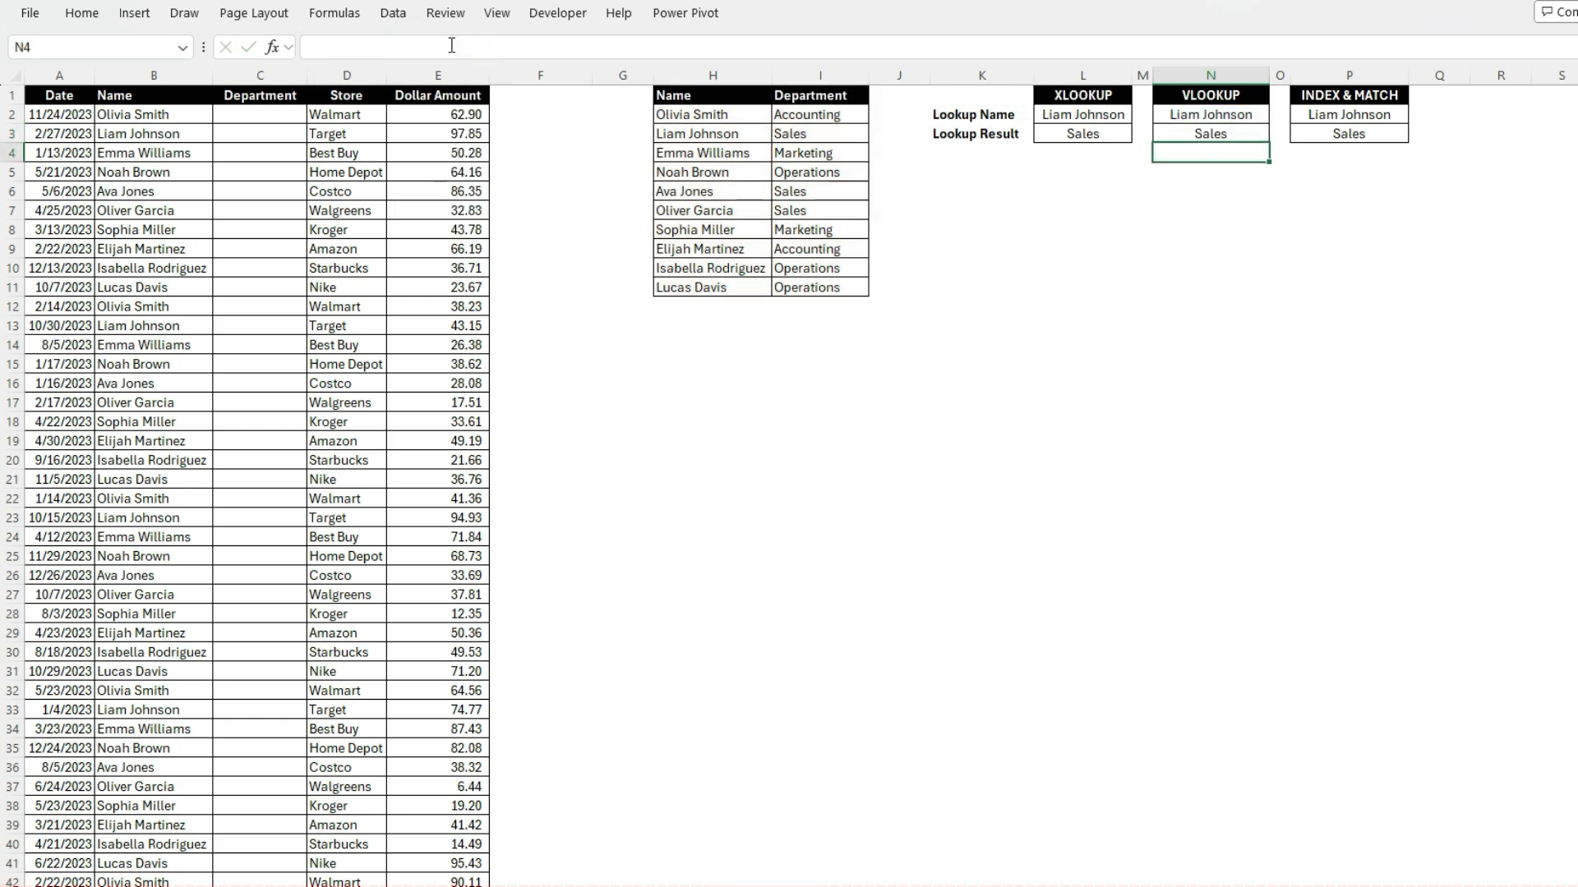
# Enter =VLOOKUP(B2,H:I,2,FALSE) in C2 to look up the department for the first transaction.
pyautogui.click(278, 115)
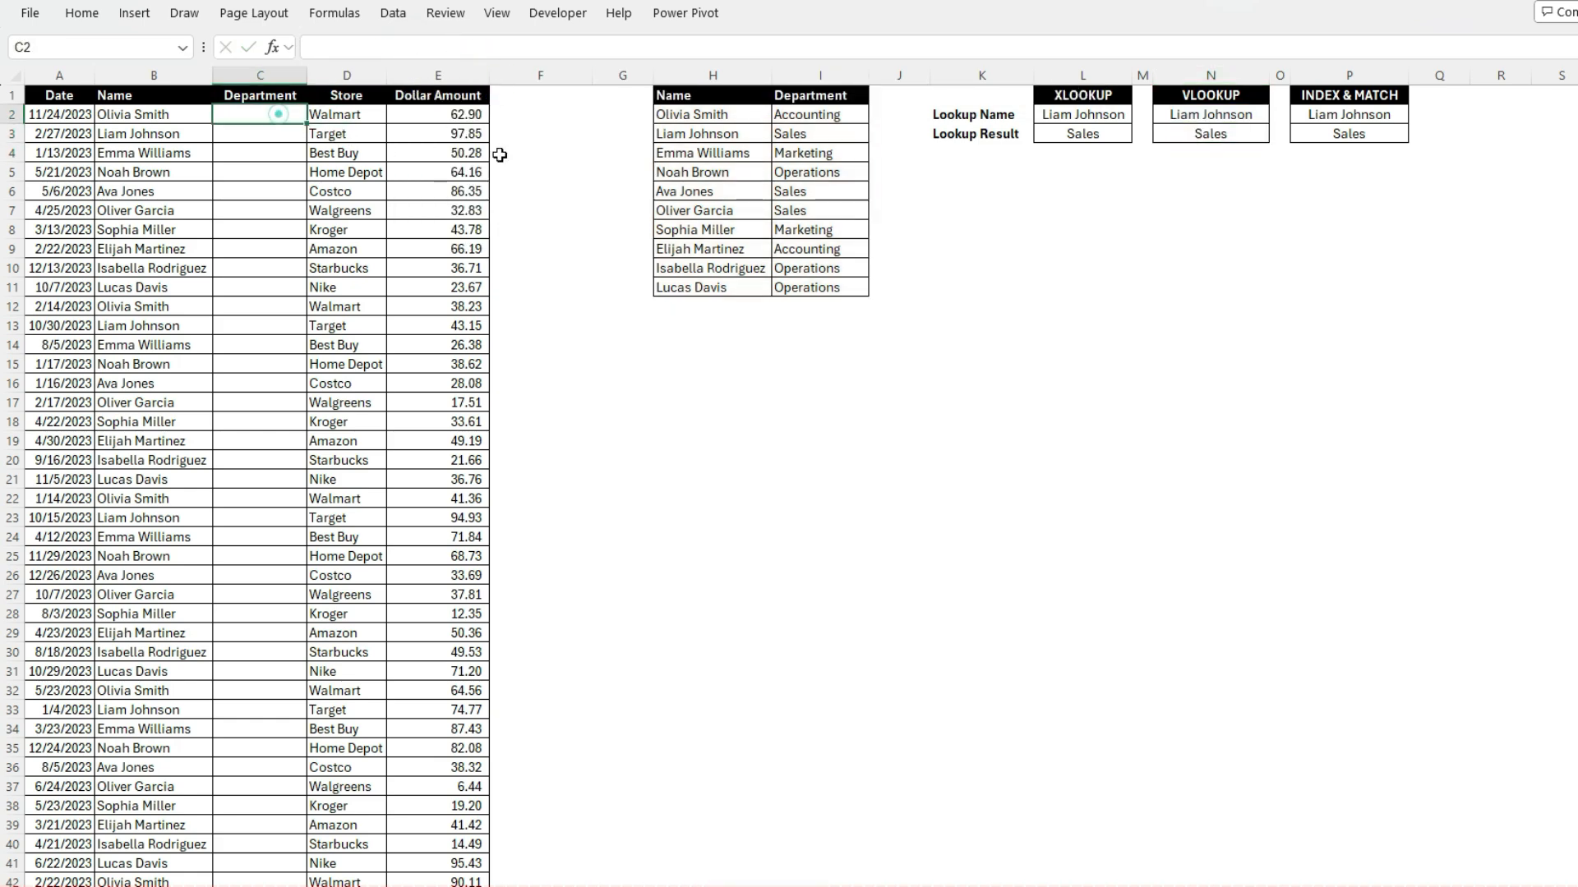
pyautogui.write('=')
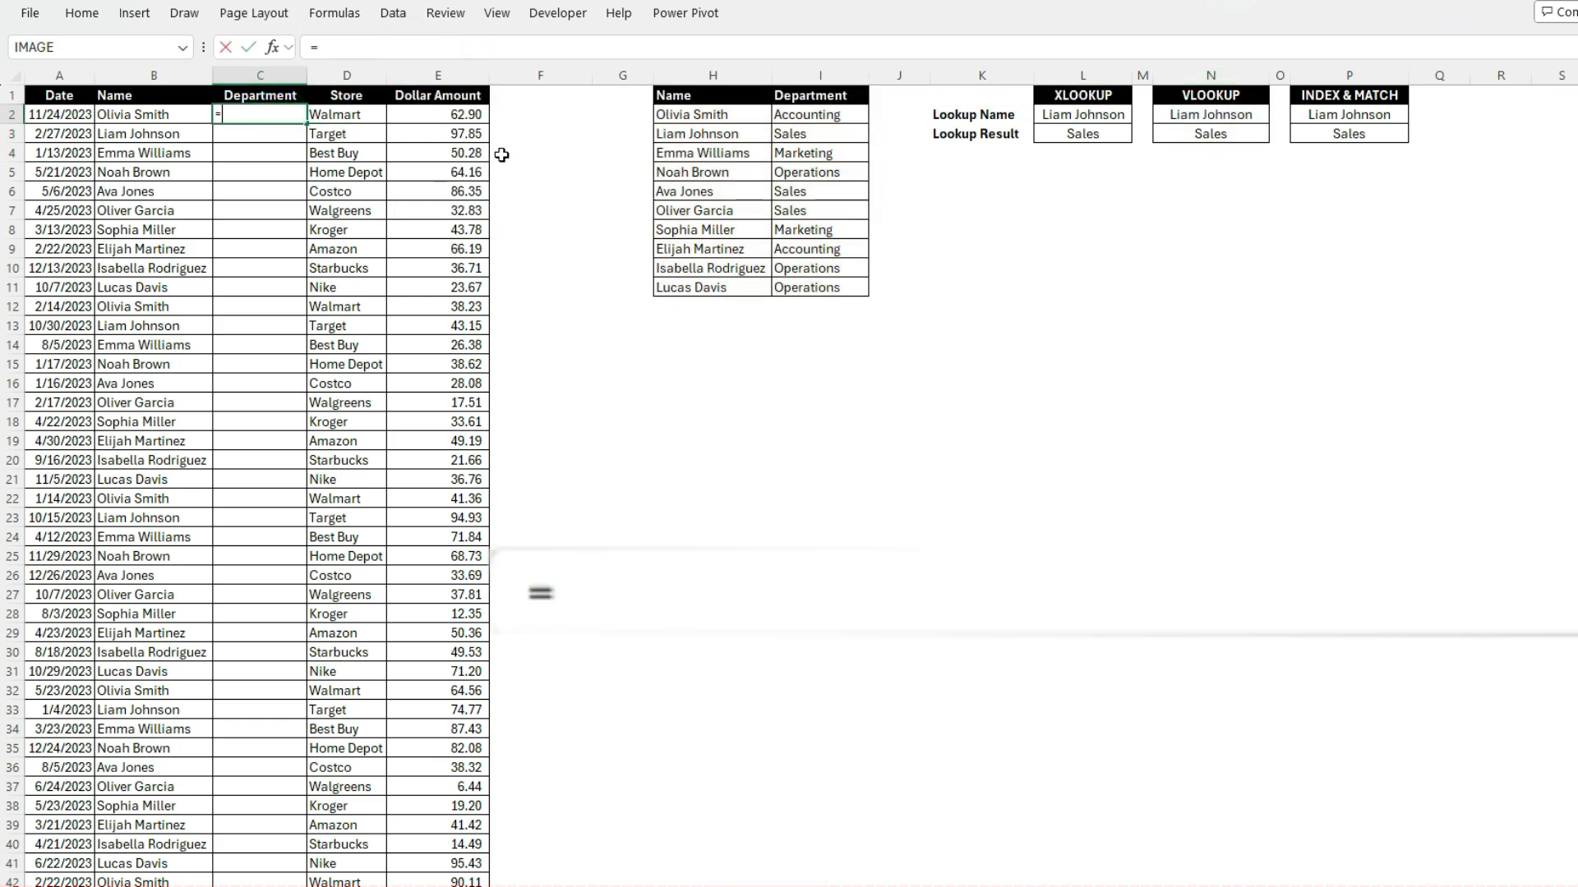
pyautogui.write('vl')
pyautogui.press('Tab')
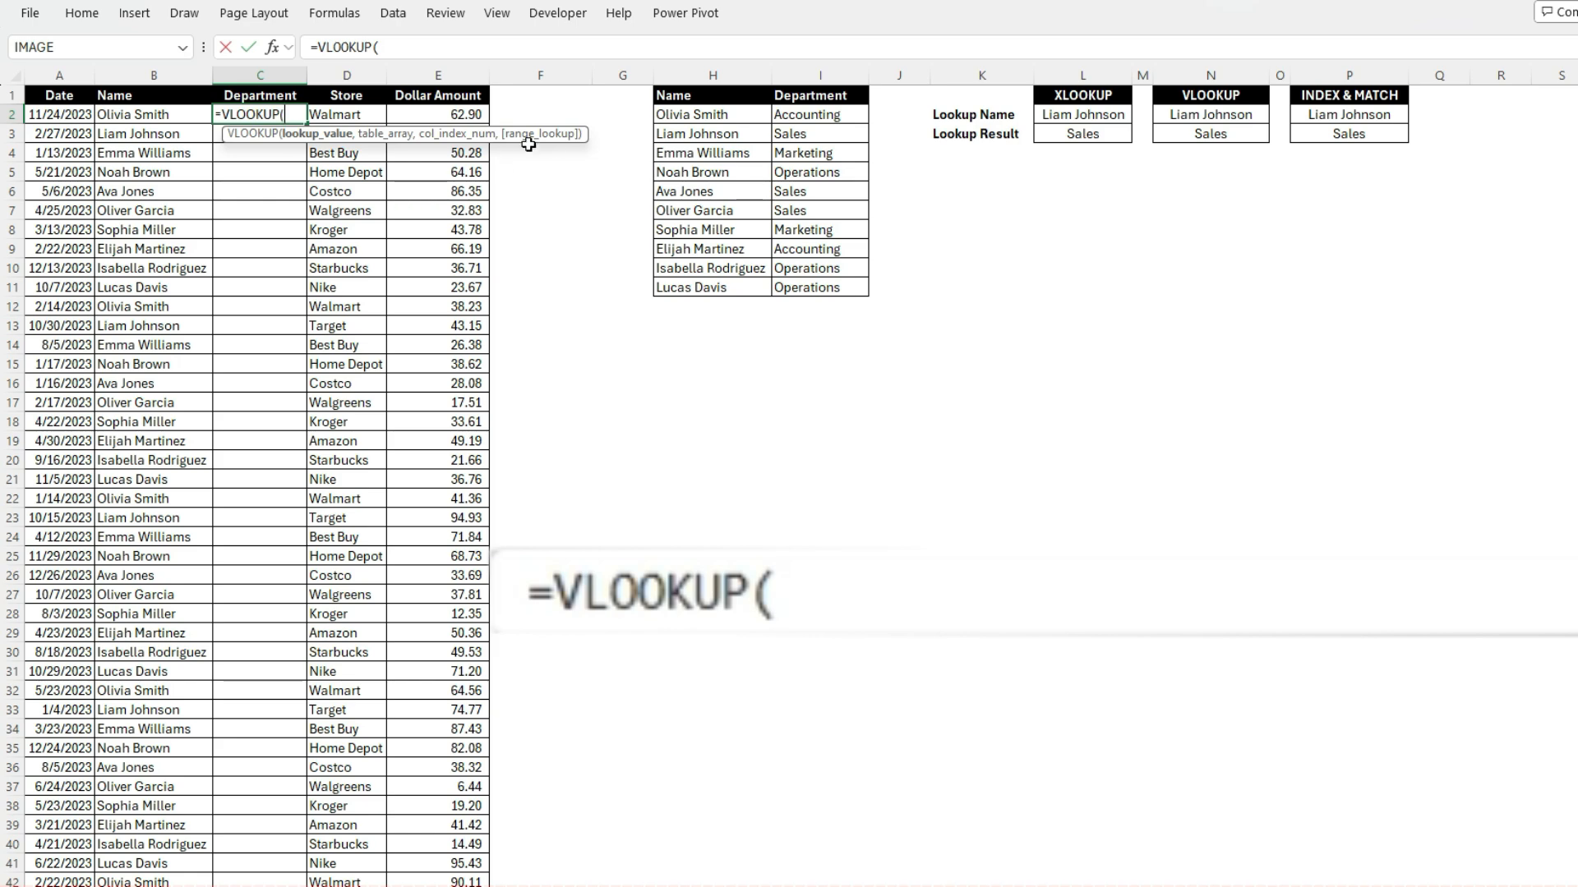
pyautogui.click(180, 117)
pyautogui.write(',')
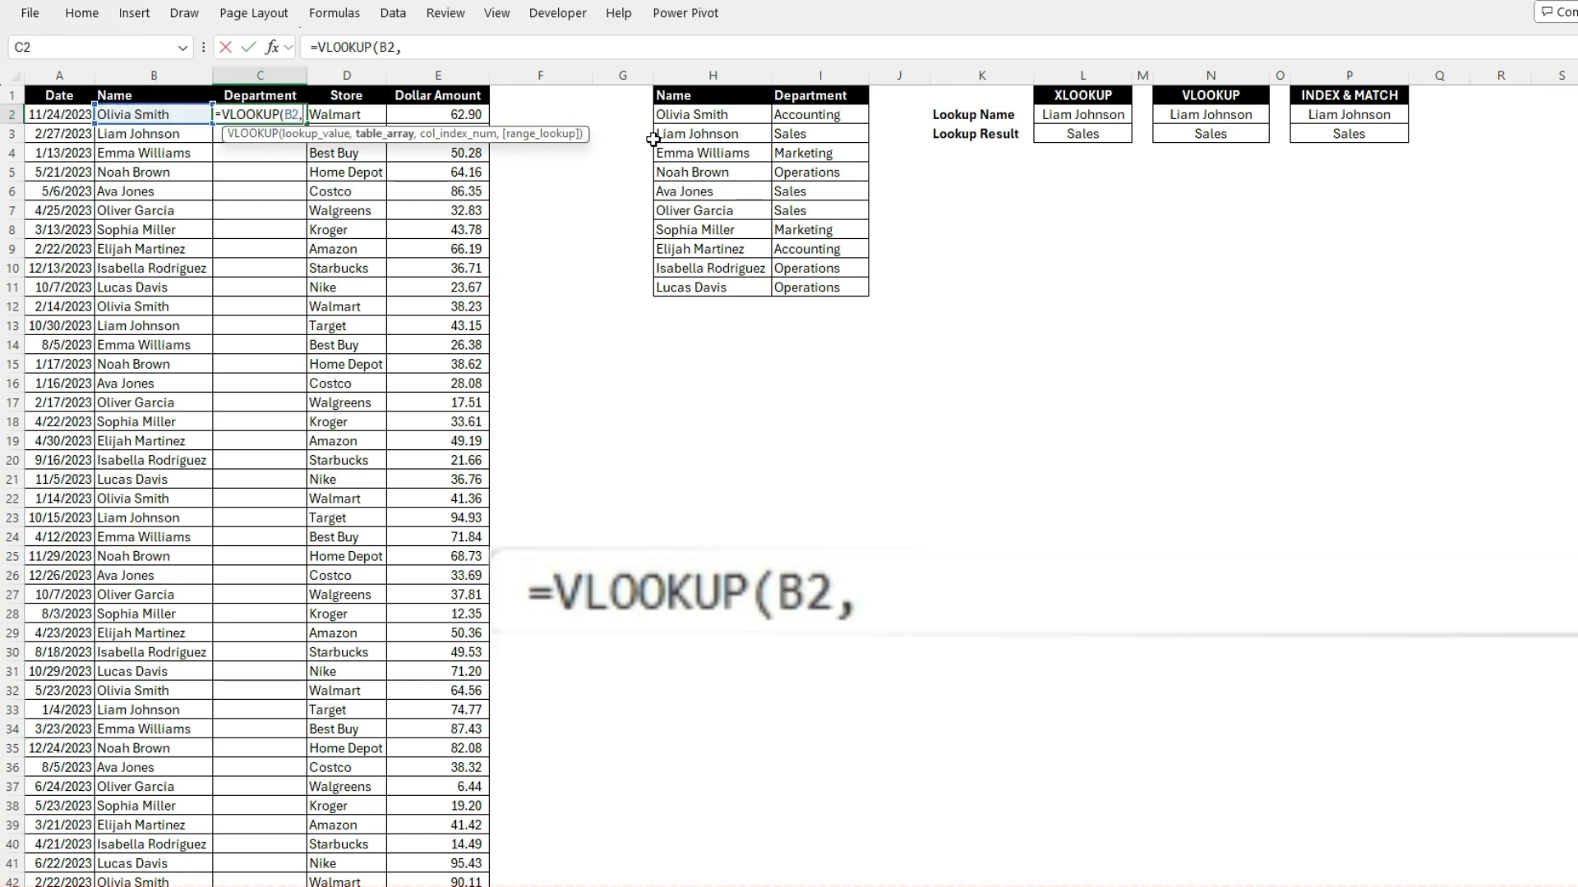
pyautogui.moveTo(726, 74); pyautogui.dragTo(800, 75)
pyautogui.write(',2,')
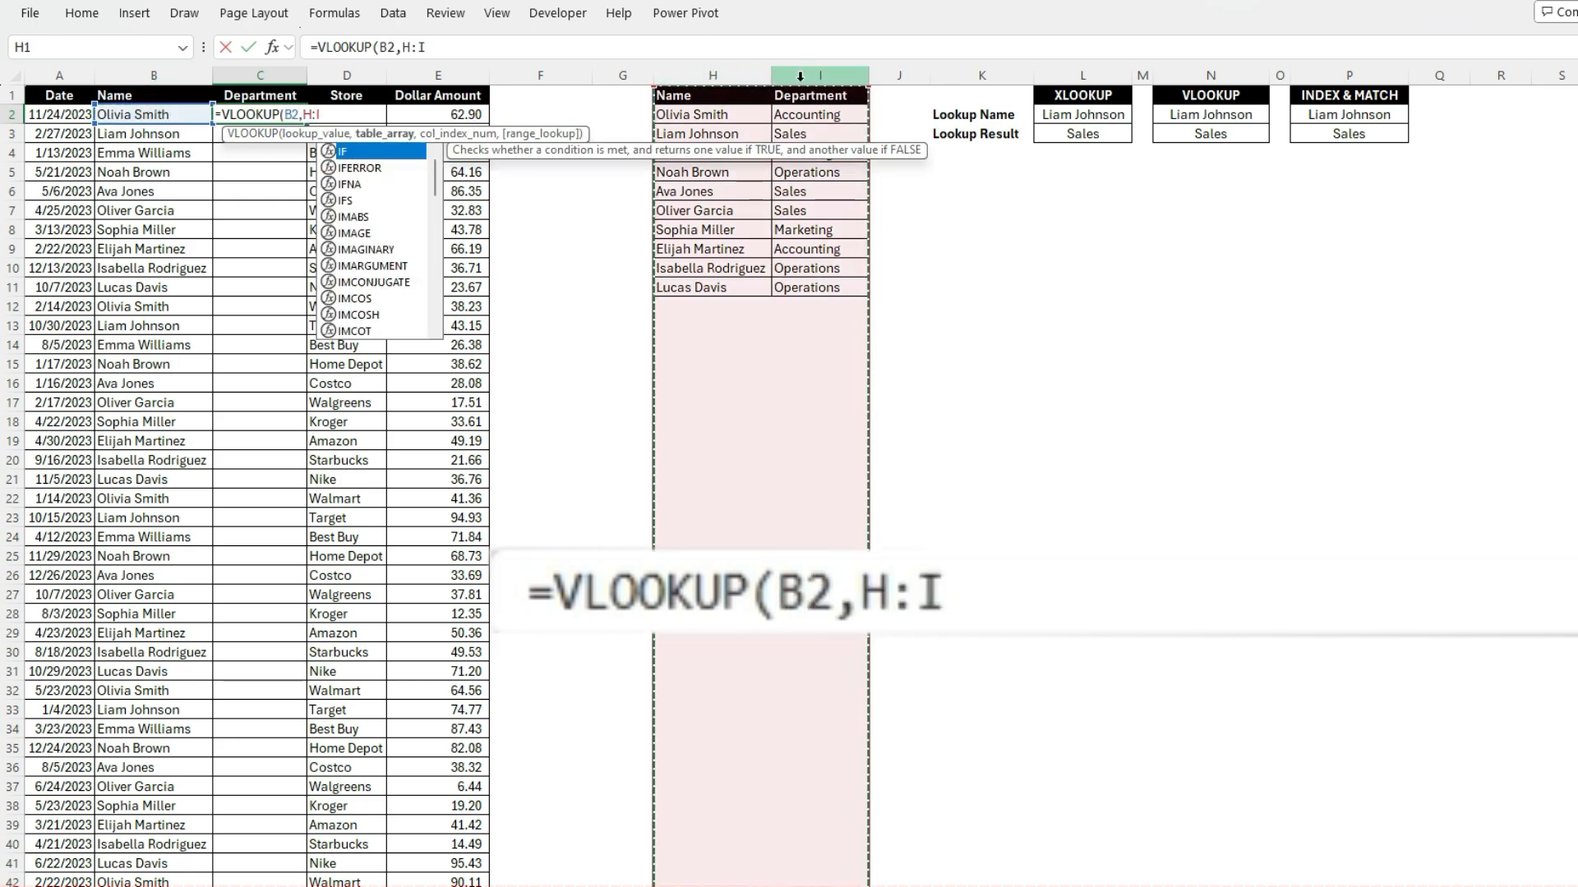
pyautogui.write('false)')
pyautogui.press('Return')
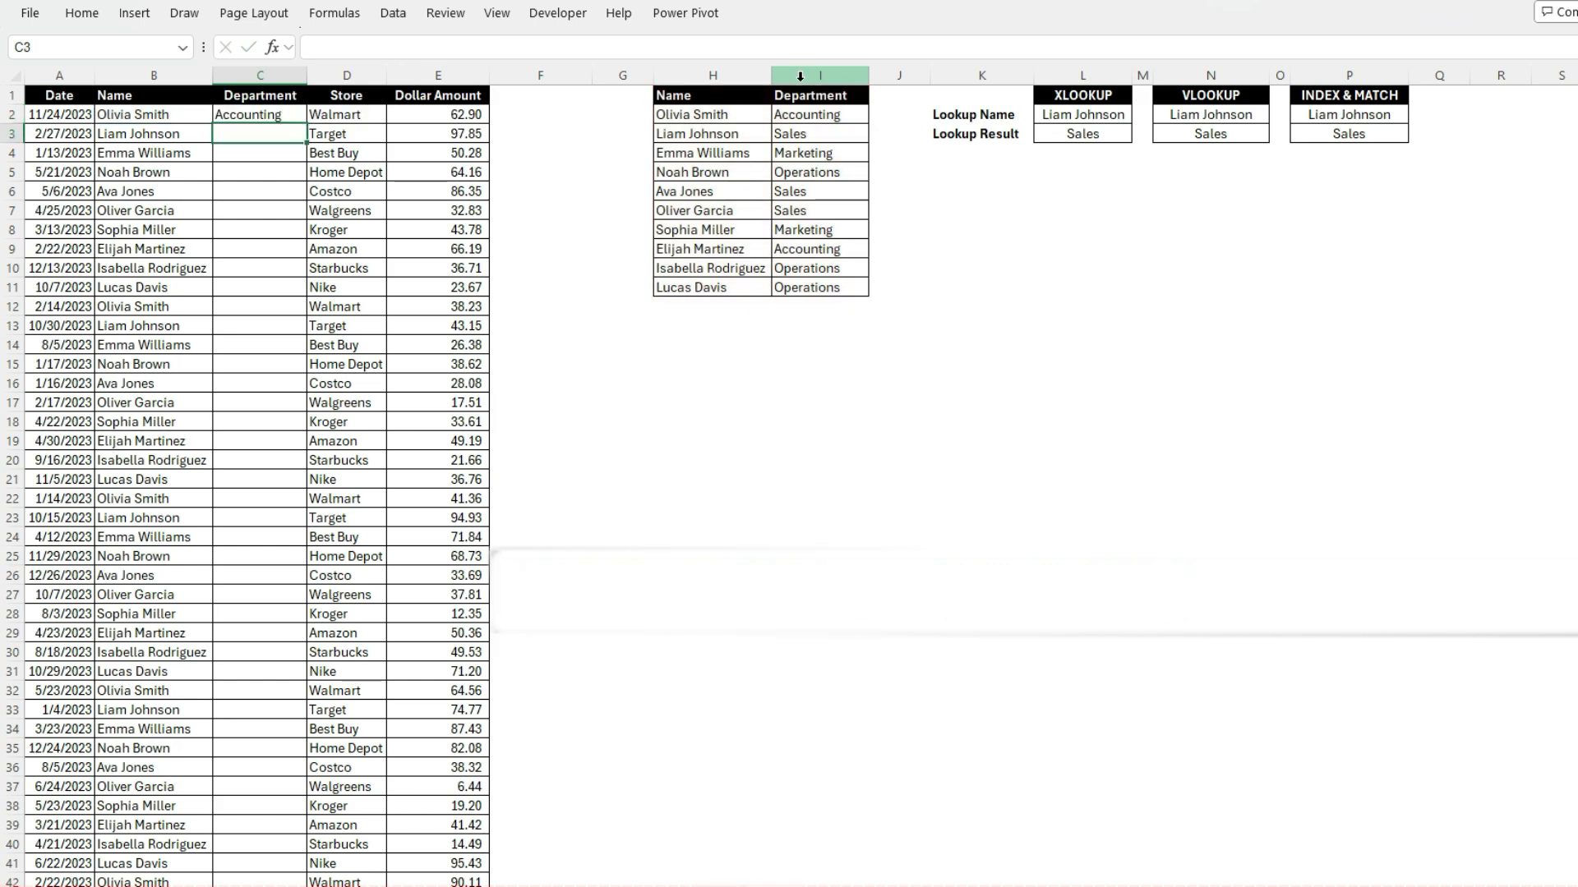
# Fill the VLOOKUP formula from C2 down the Department column and check the copied formula in C4.
pyautogui.click(283, 115)
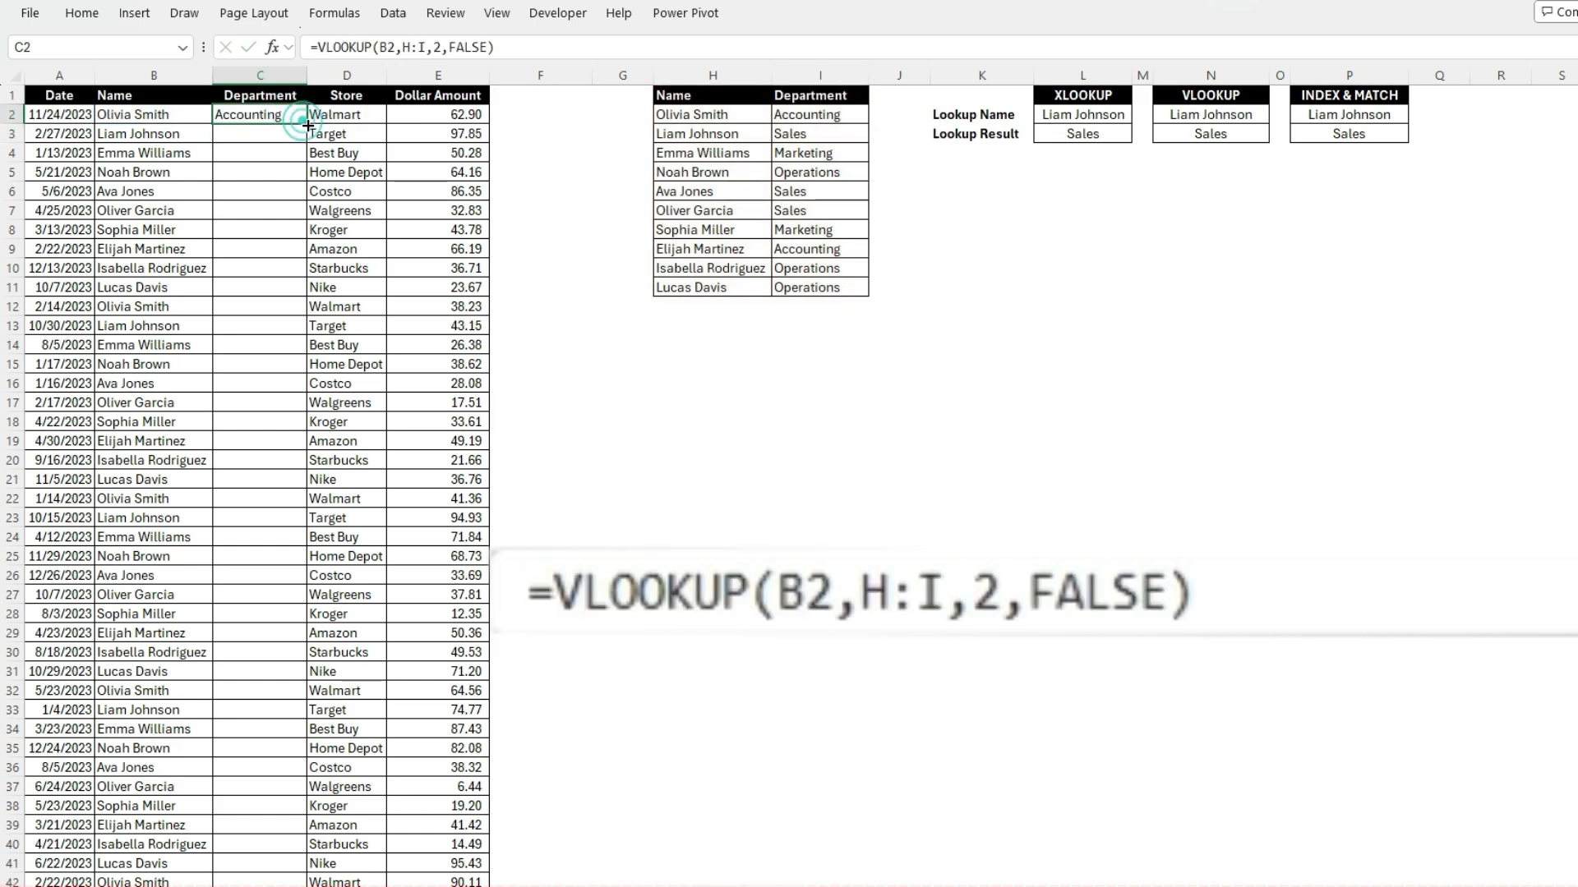
pyautogui.doubleClick(306, 124)
pyautogui.click(355, 195)
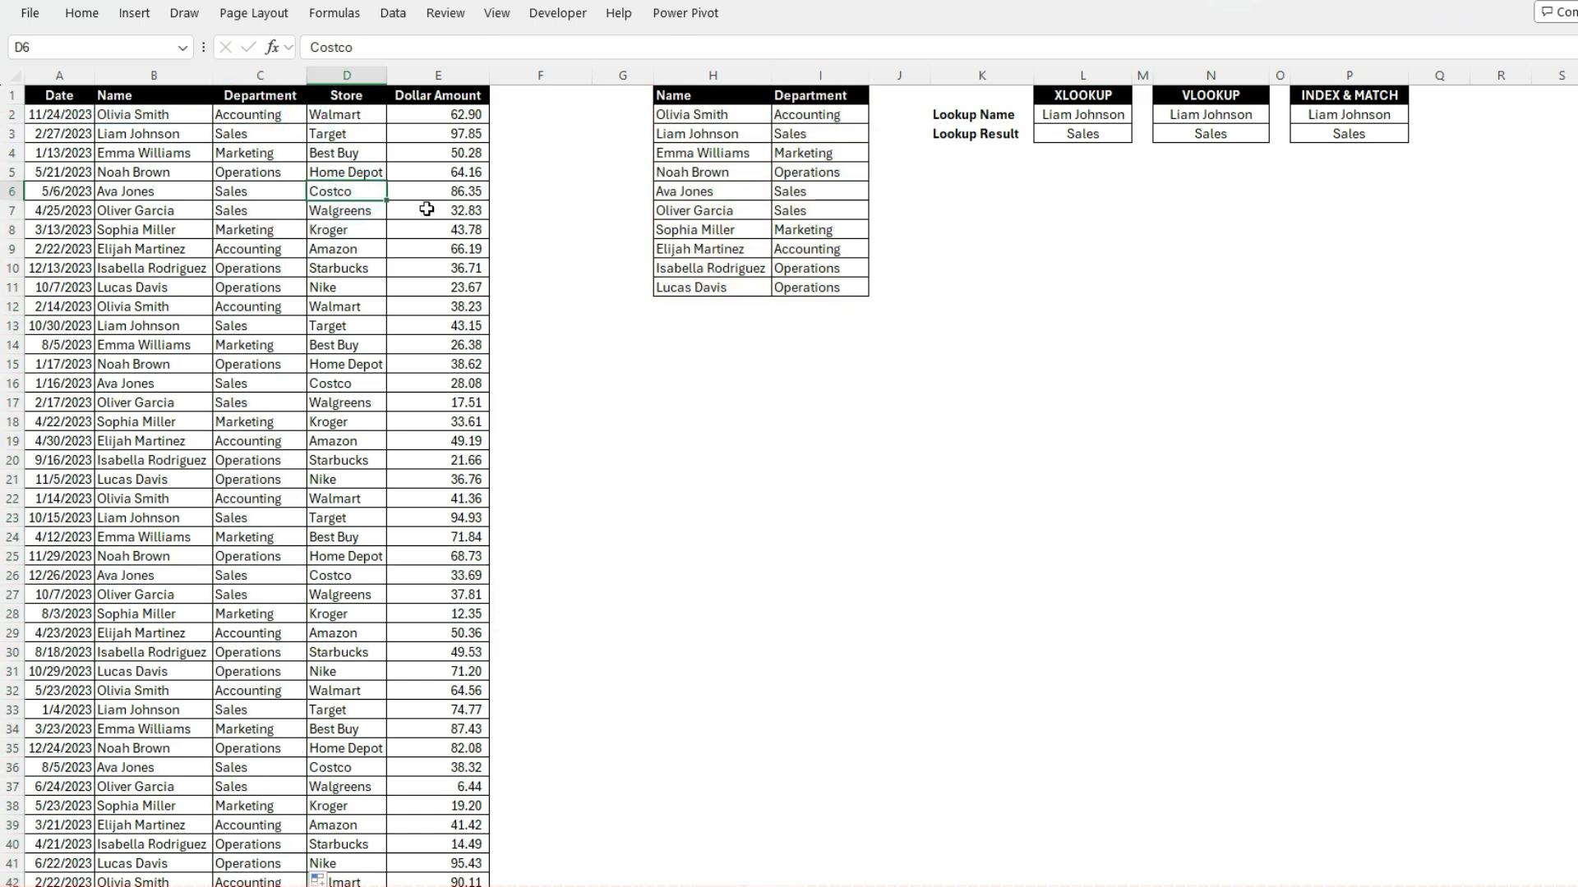
pyautogui.click(275, 152)
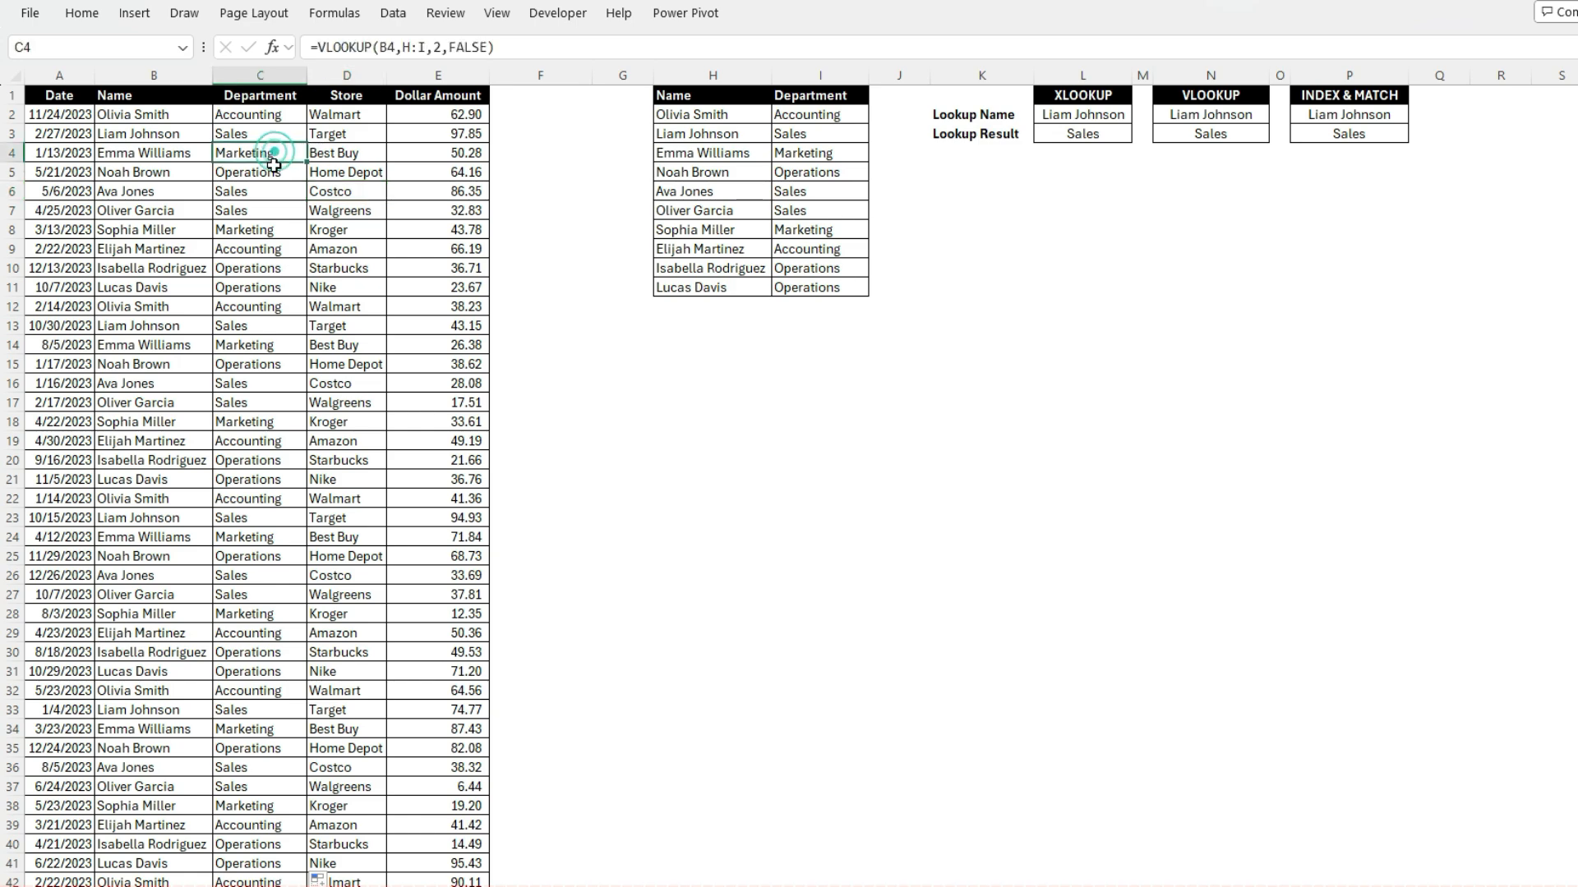